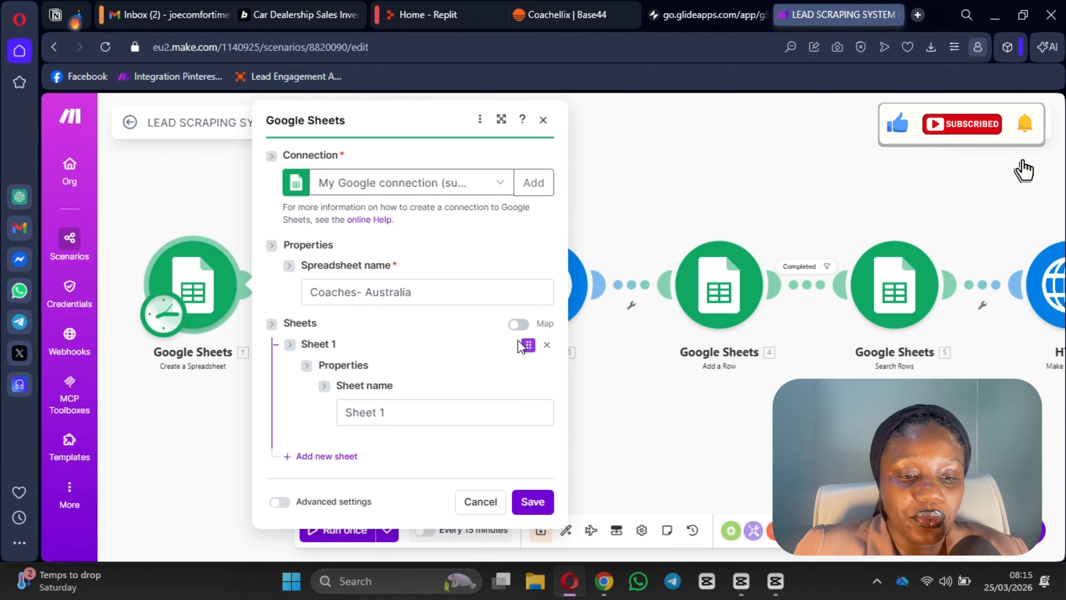
Step: Confirm the spreadsheet name 'Coaches- Australia' and save the Create a Spreadsheet module
click(439, 294)
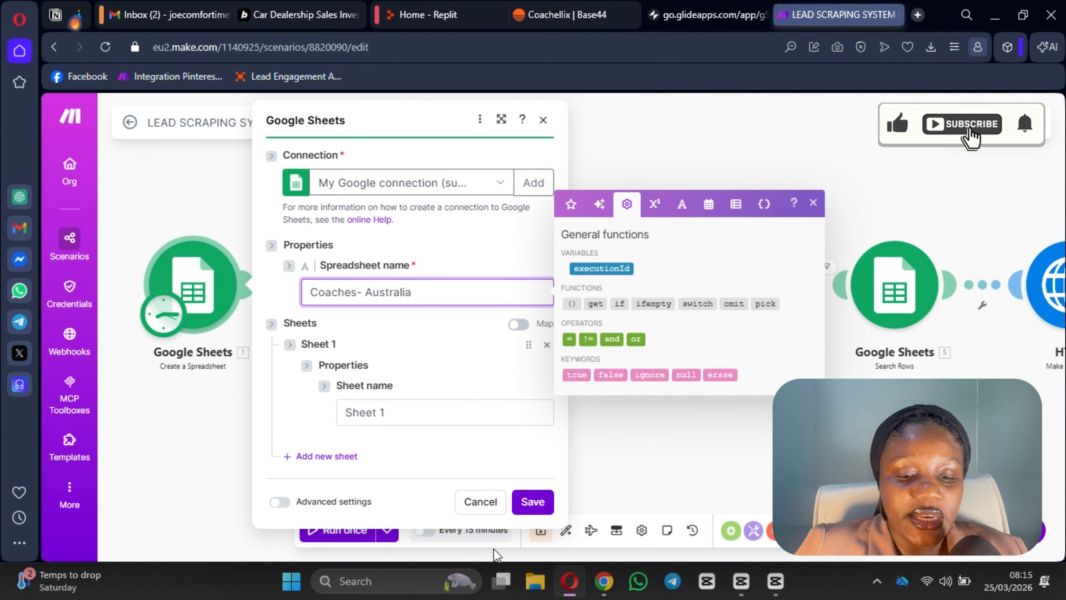
click(536, 504)
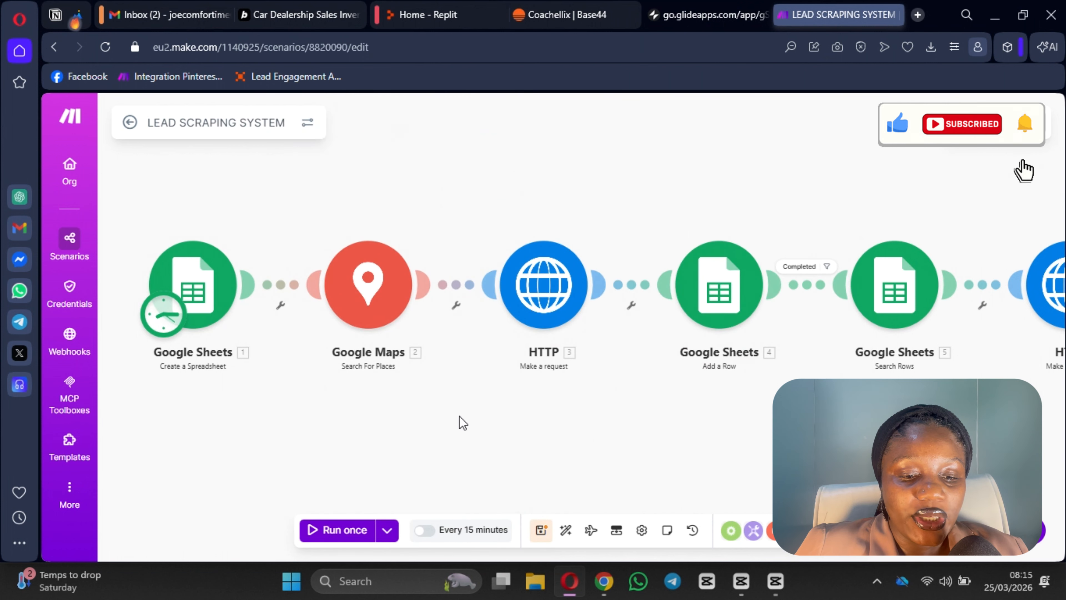
Step: Inspect the Google Maps Search For Places module's available connections, then start a new browser tab
click(372, 300)
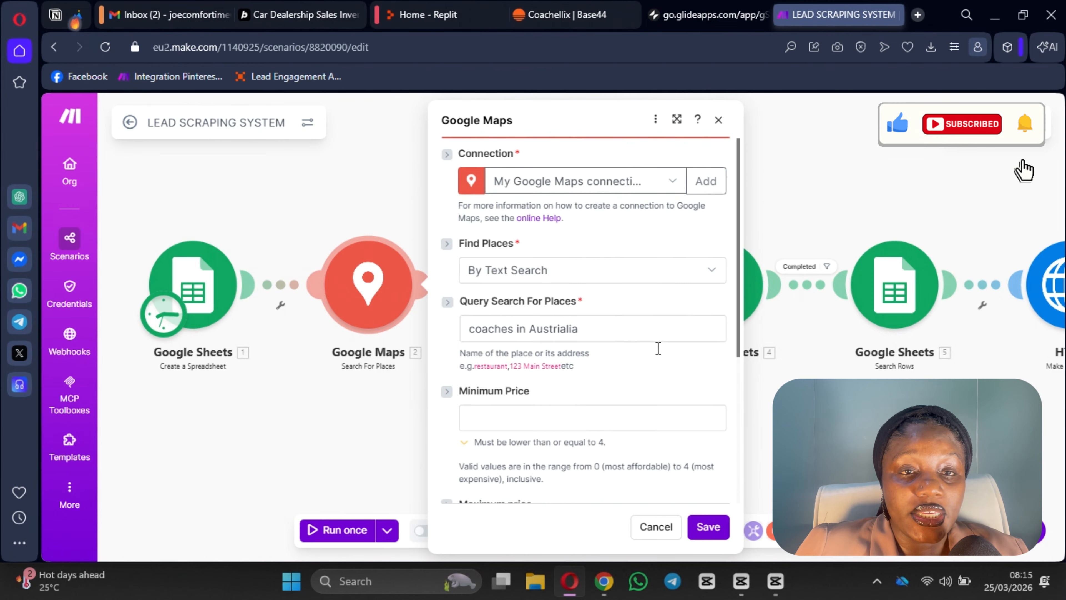
scroll(588, 319, down, 3)
scroll(545, 335, up, 3)
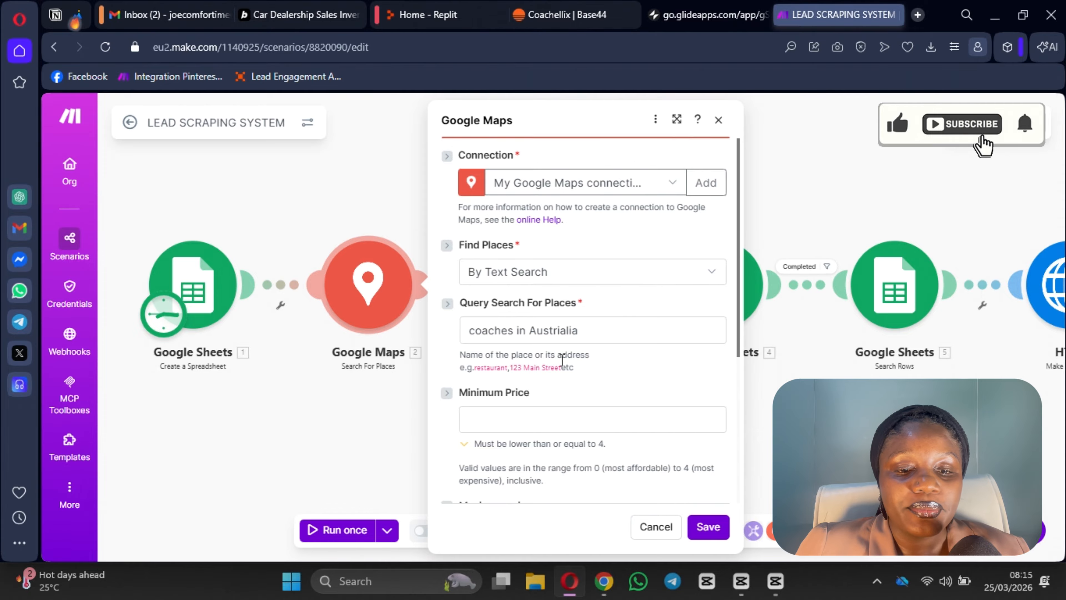
scroll(561, 357, down, 5)
scroll(560, 355, up, 5)
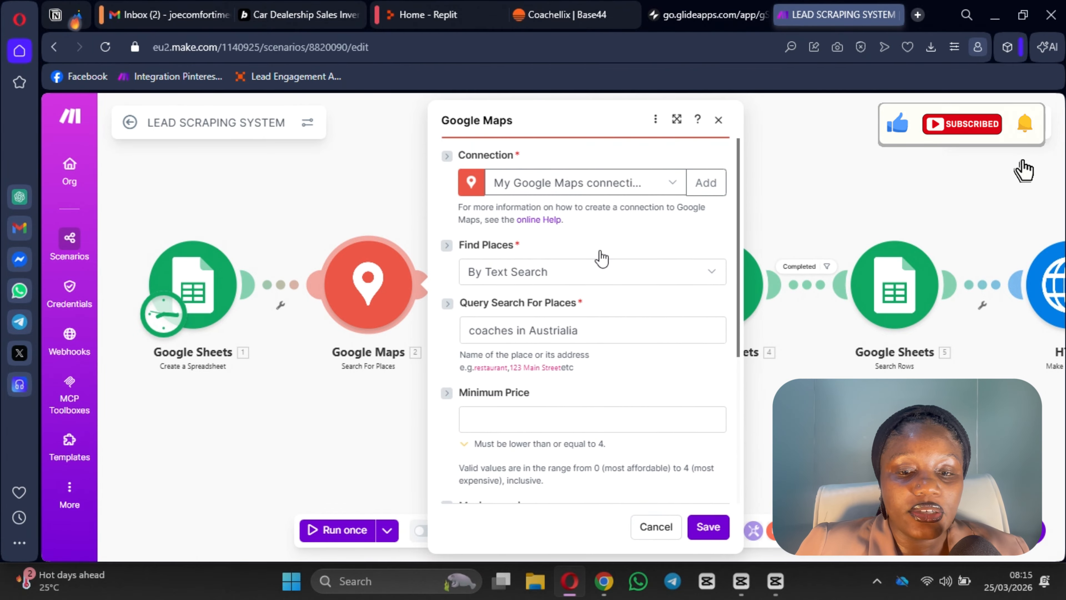
click(556, 185)
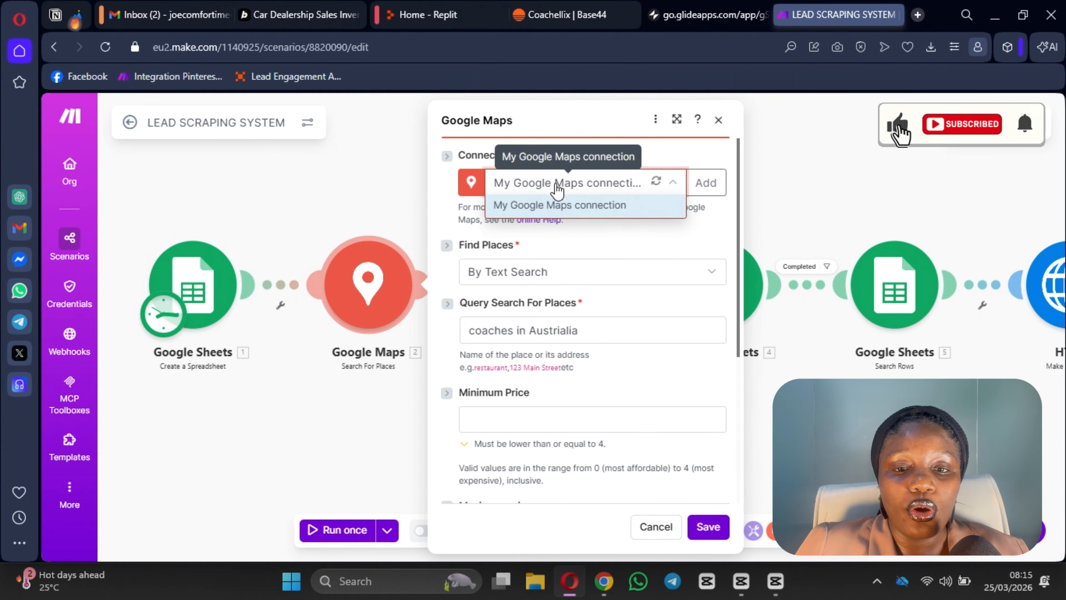
click(918, 15)
Step: Go to the Google Cloud console and switch to My First Project
text(con)
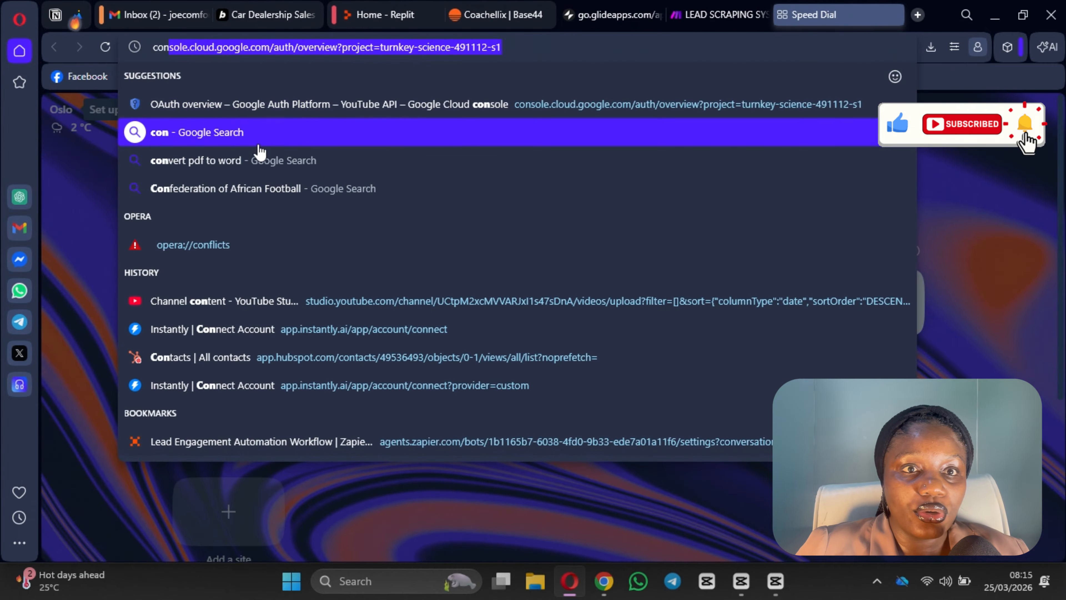
key(Return)
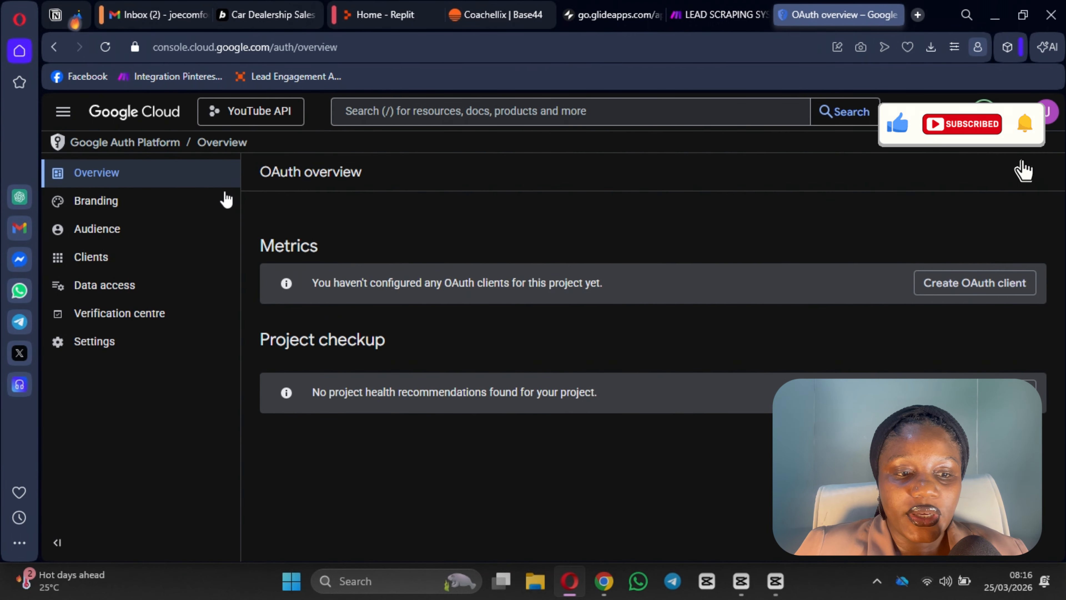
click(265, 113)
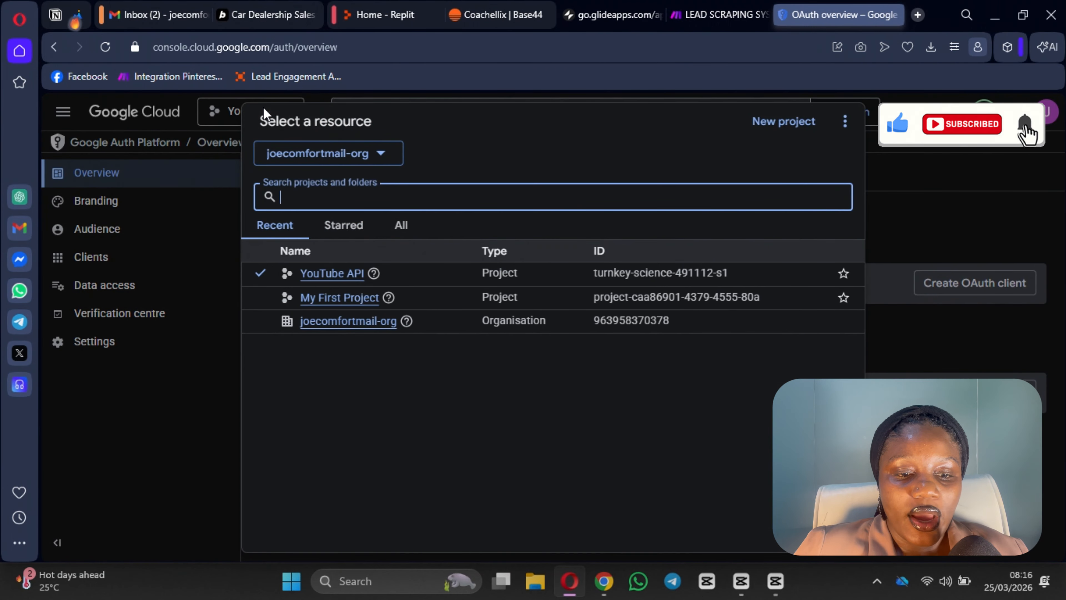
click(333, 299)
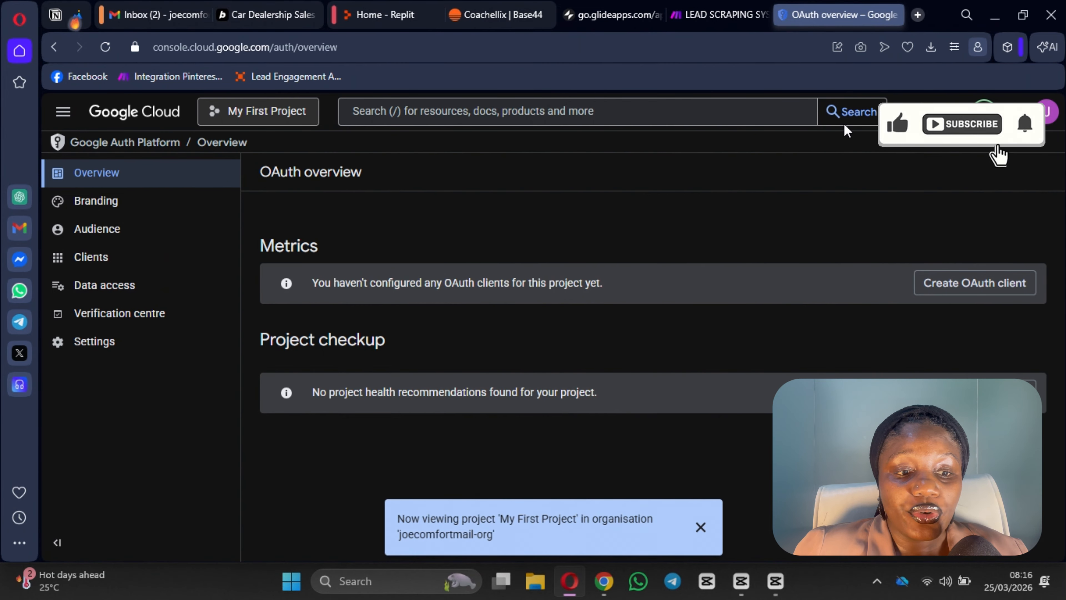
click(384, 116)
click(923, 202)
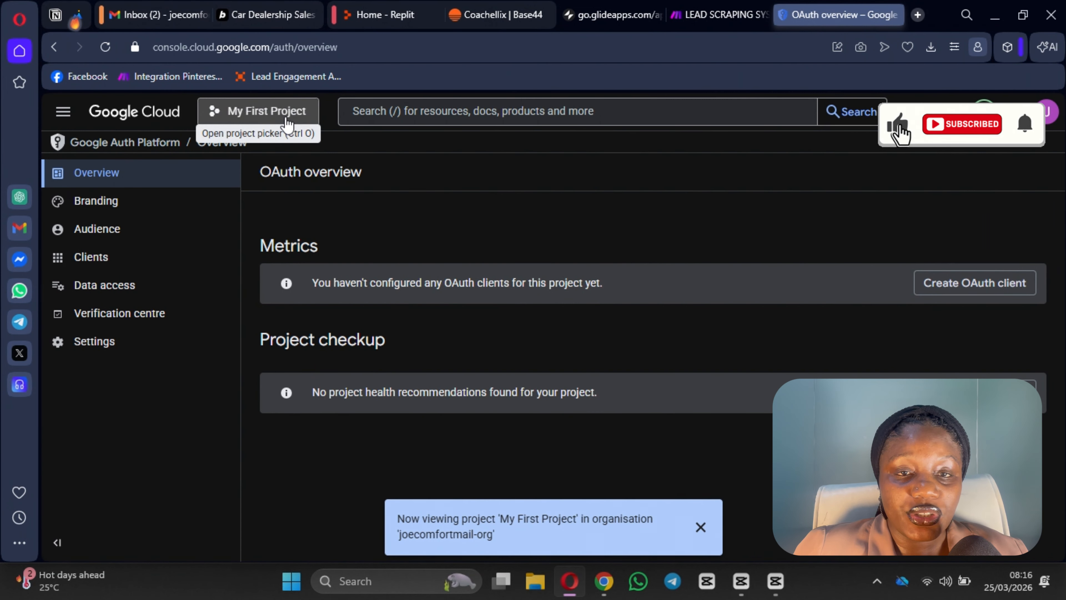
click(287, 122)
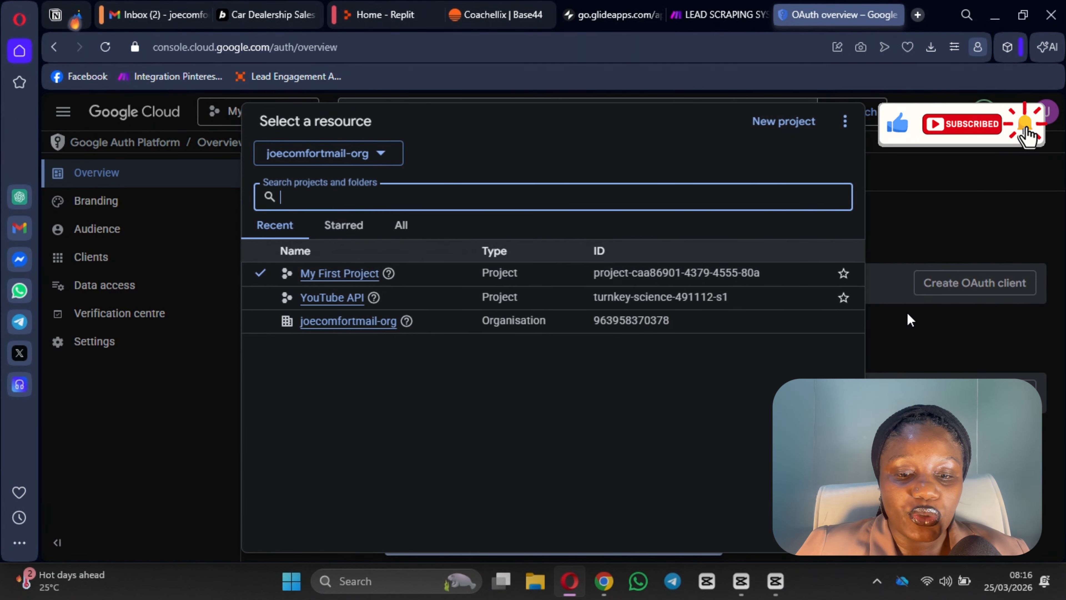
click(939, 236)
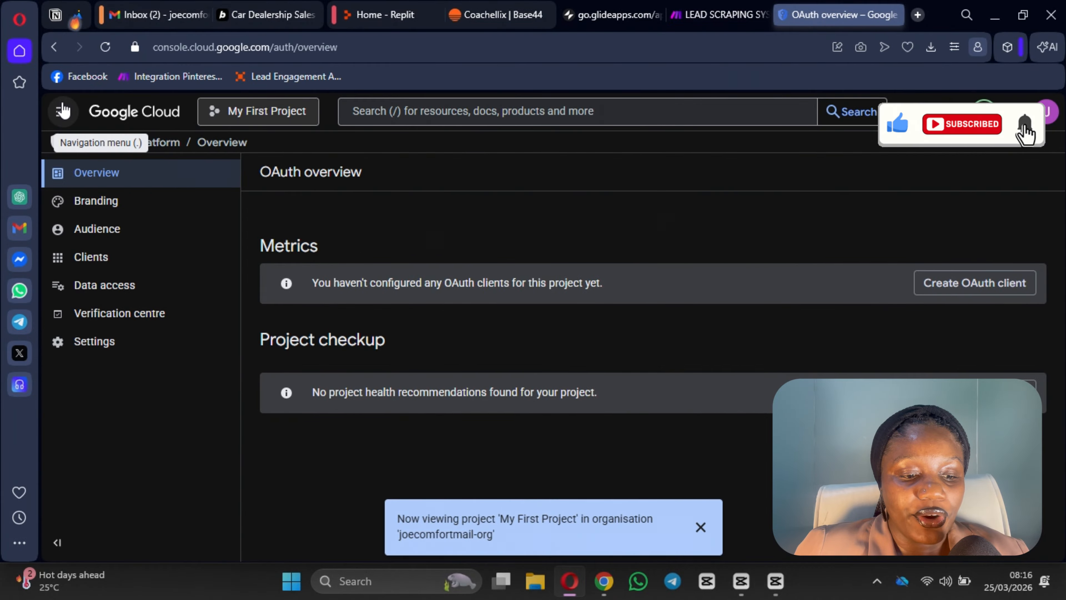
Step: Review the Enabled APIs and services list for My First Project, then return to Make
click(63, 112)
mouse_move(150, 462)
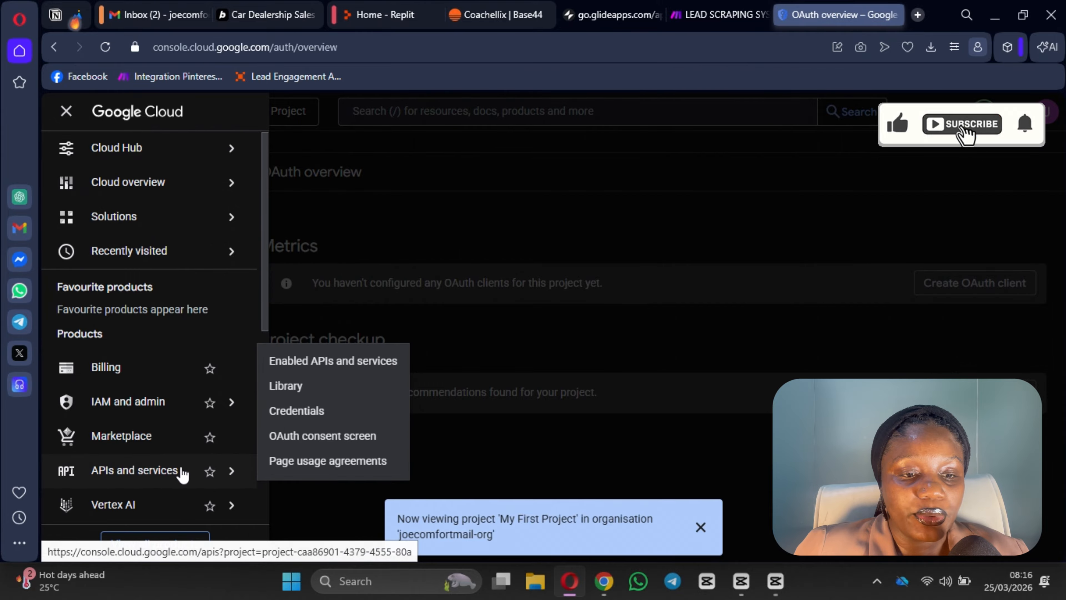
click(334, 361)
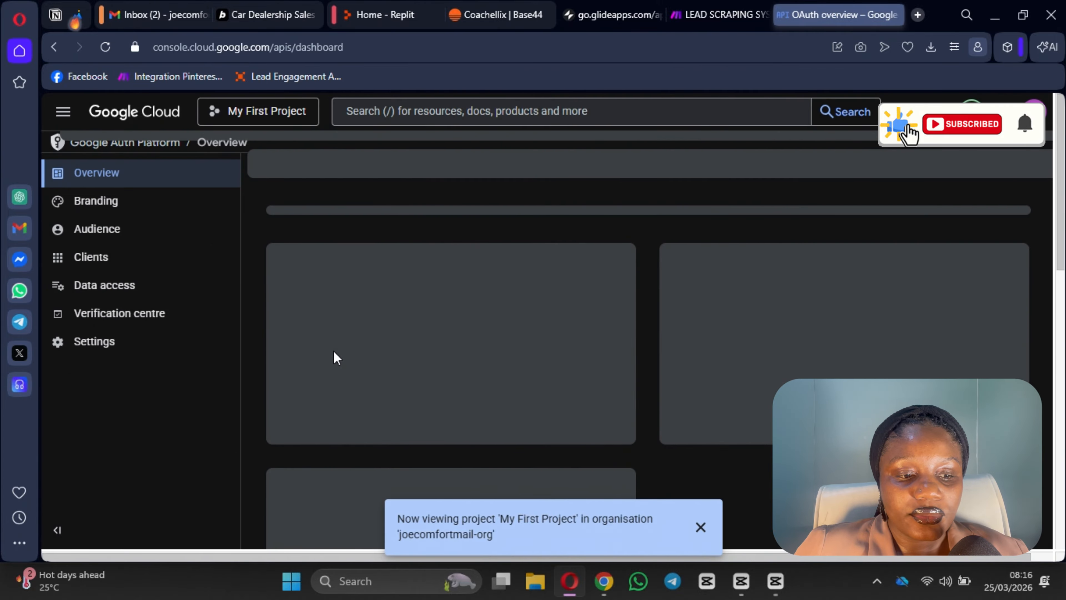
scroll(369, 407, down, 5)
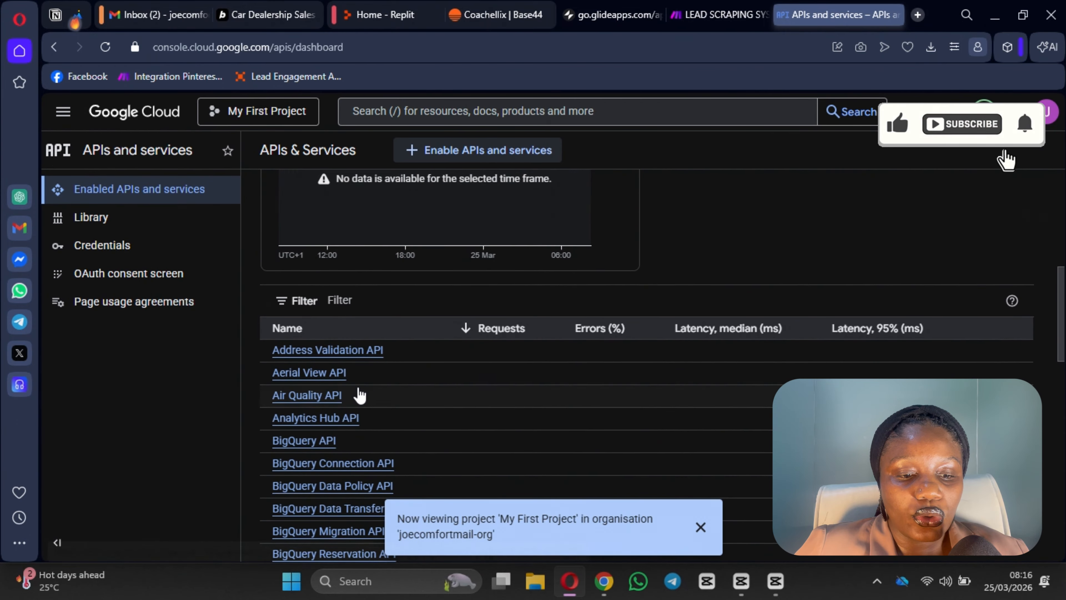
scroll(360, 394, down, 15)
scroll(319, 327, up, 10)
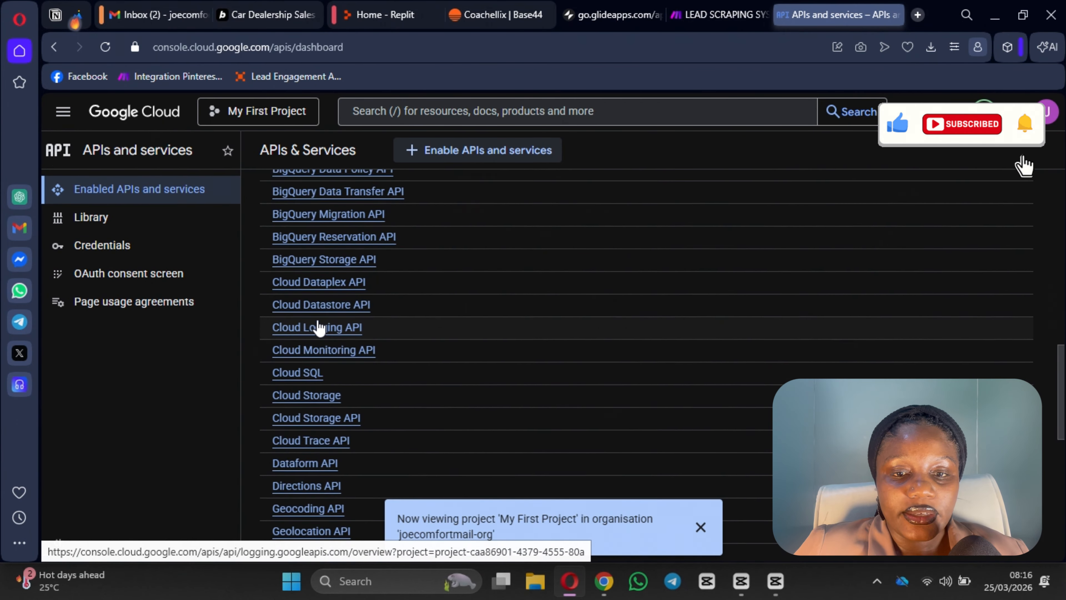
scroll(349, 409, up, 5)
scroll(349, 409, down, 4)
click(696, 15)
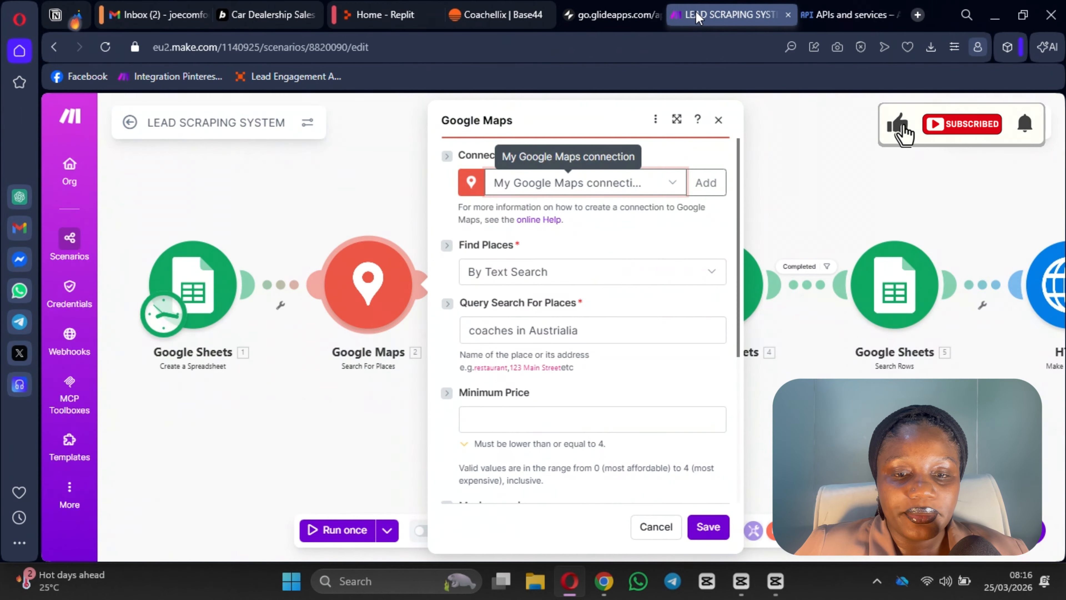
Step: From Make's Google Maps help article, follow 'Enable APIs for Google Maps' to the Maps Platform API docs
click(539, 219)
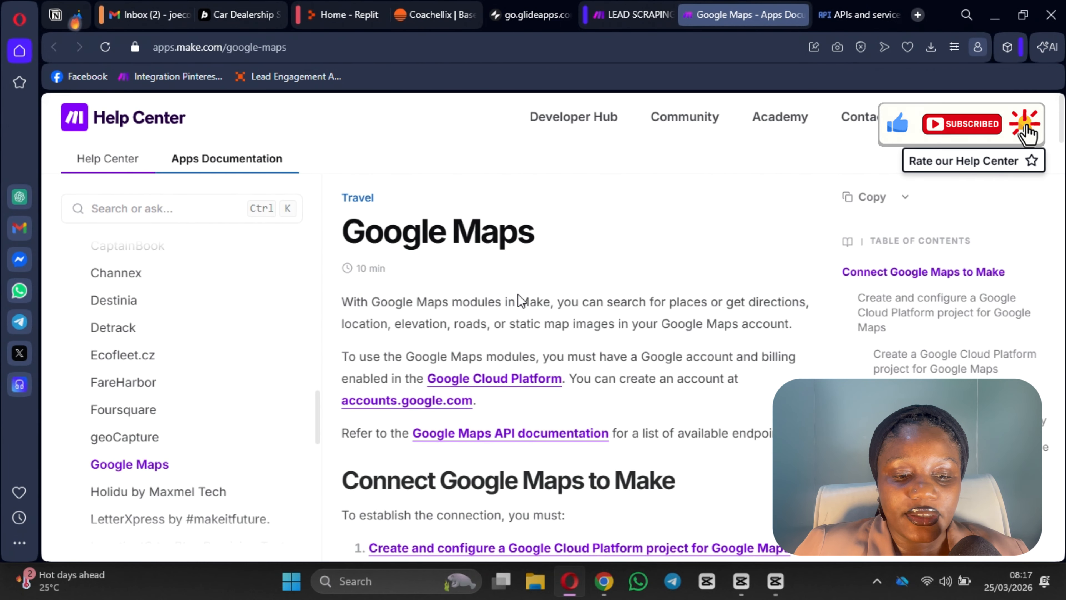
scroll(440, 342, down, 8)
scroll(439, 341, down, 10)
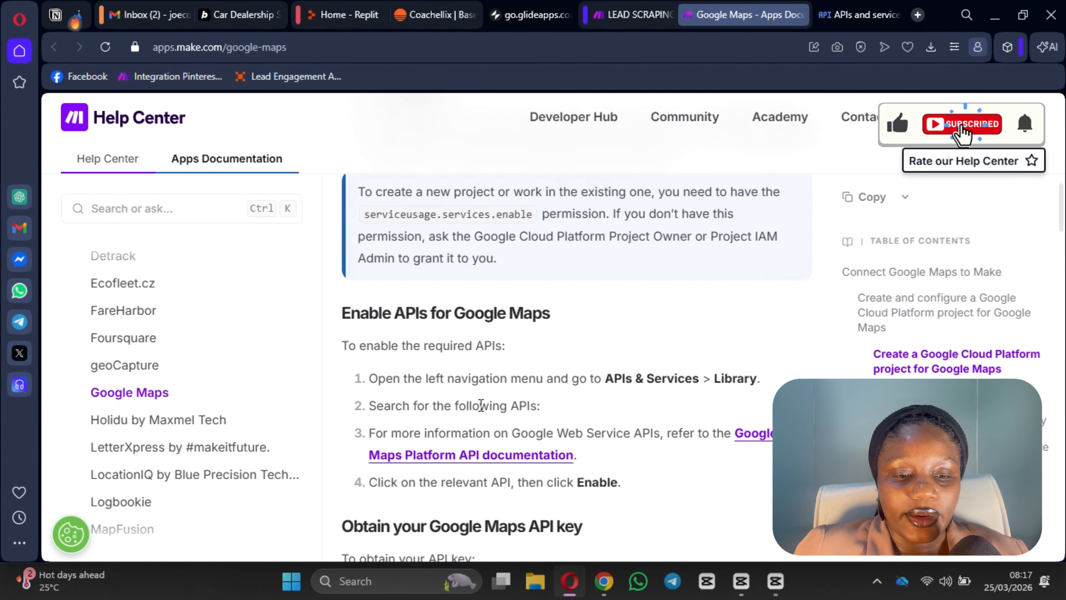
scroll(476, 402, down, 1)
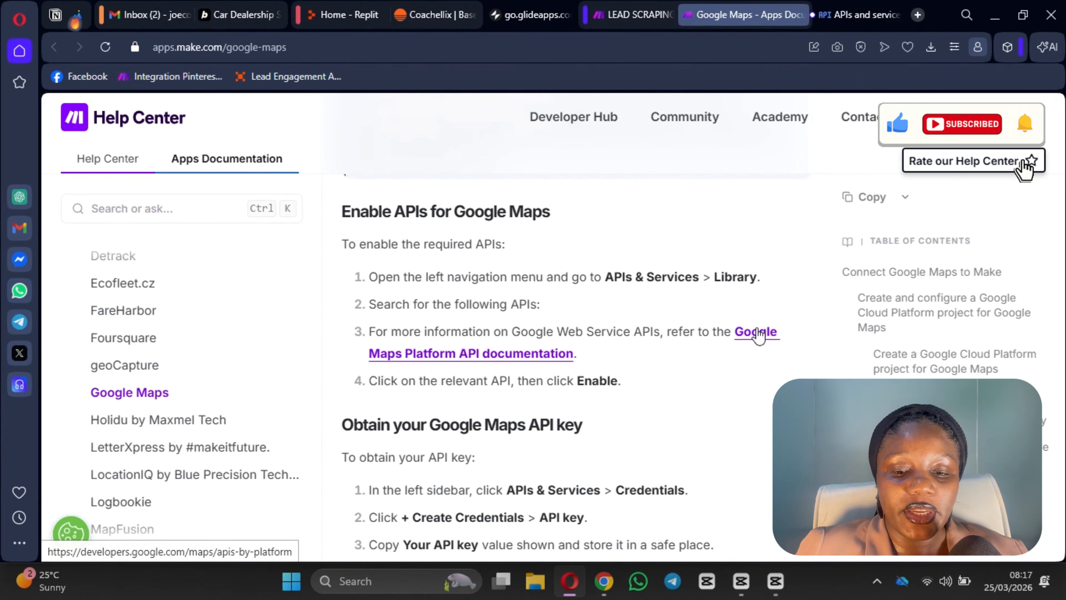
click(757, 334)
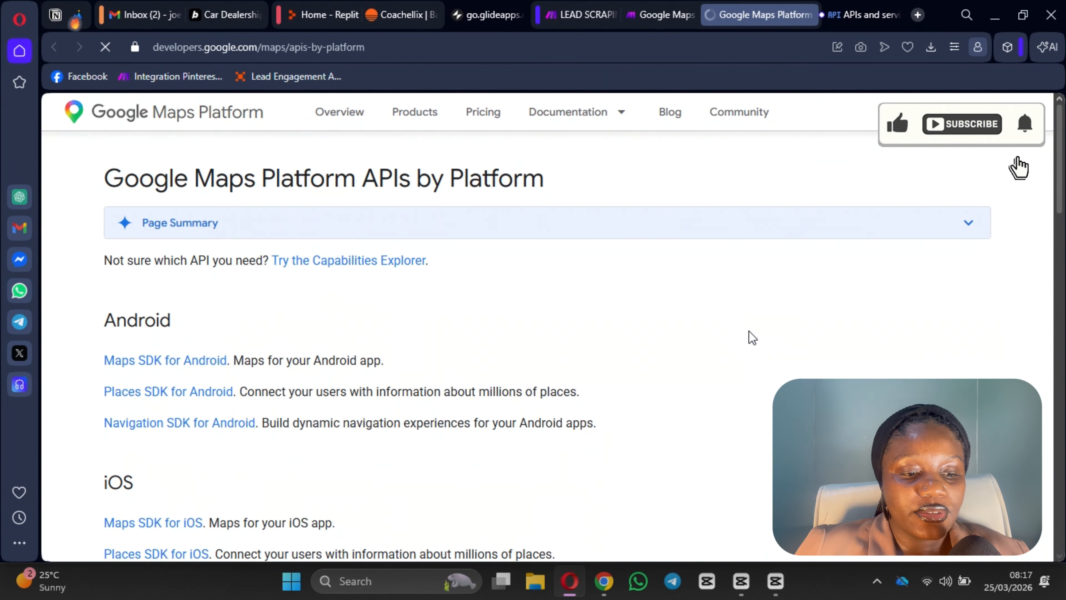
Step: Scroll the Maps Platform APIs by Platform page to the Web Service APIs list
scroll(348, 383, down, 10)
scroll(184, 317, down, 3)
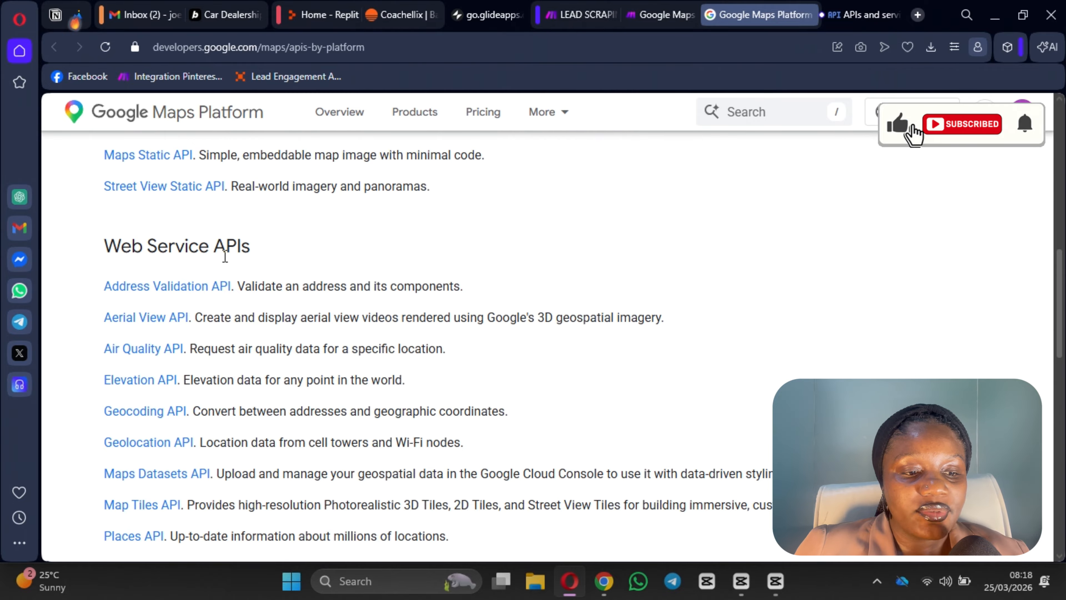
scroll(111, 290, down, 2)
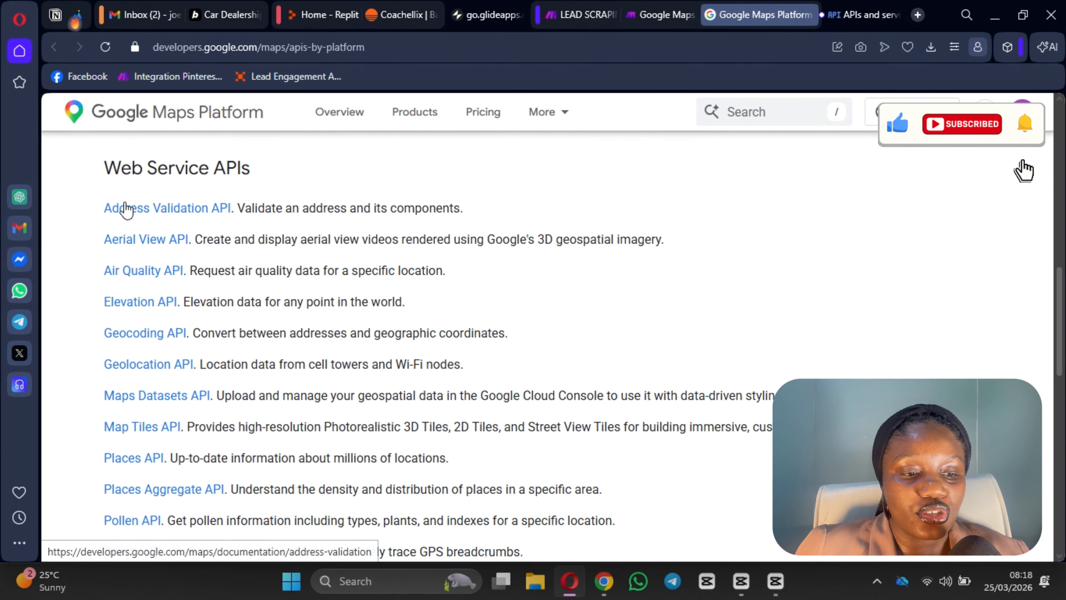
scroll(143, 235, down, 10)
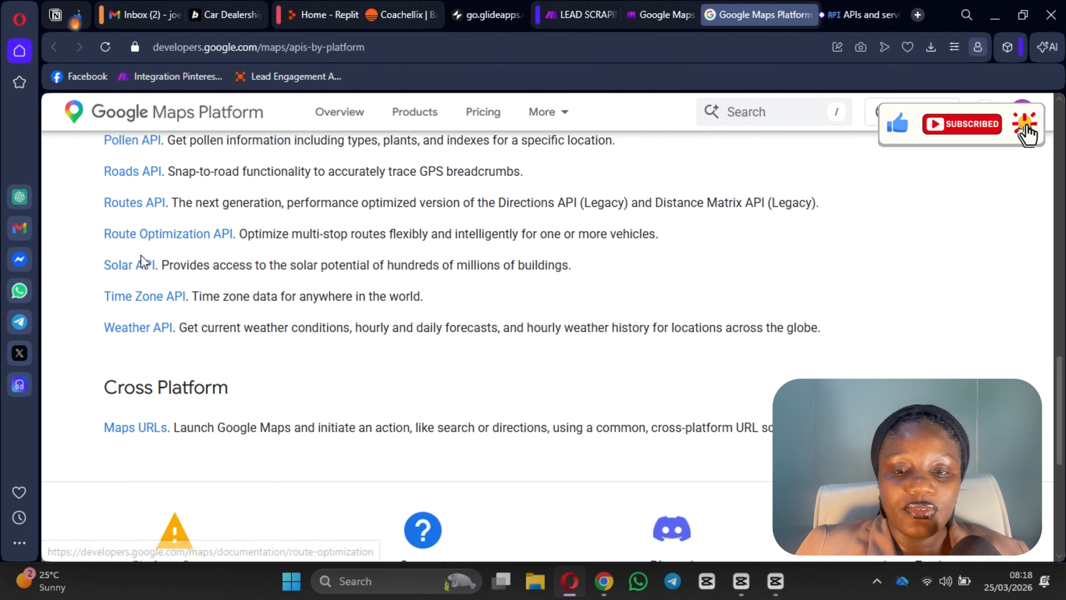
scroll(153, 290, up, 13)
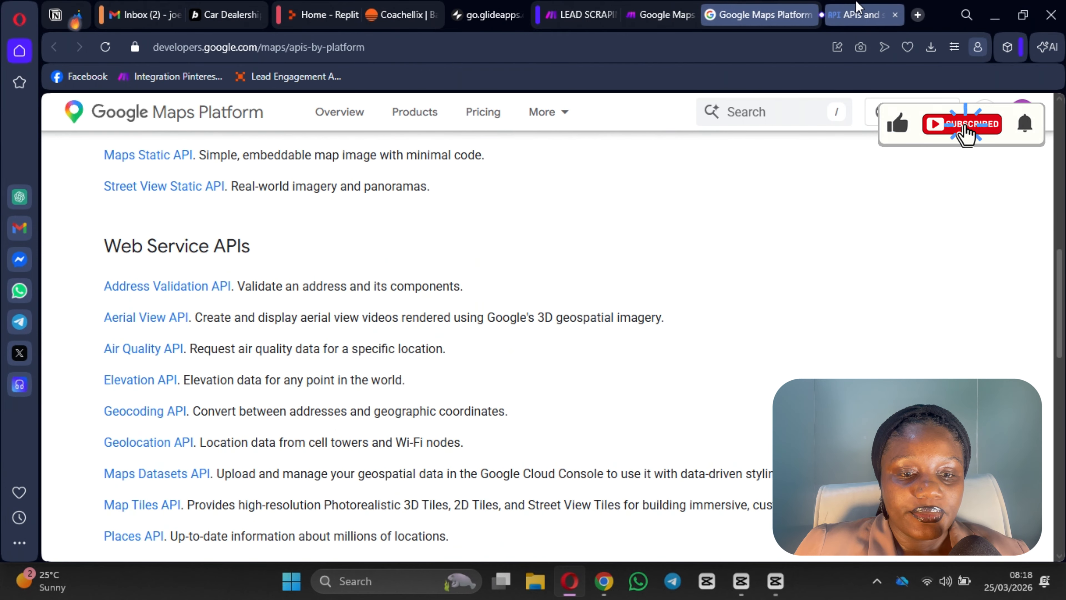
Step: Open the Cloud console's API Library via '+ Enable APIs and services'
click(856, 7)
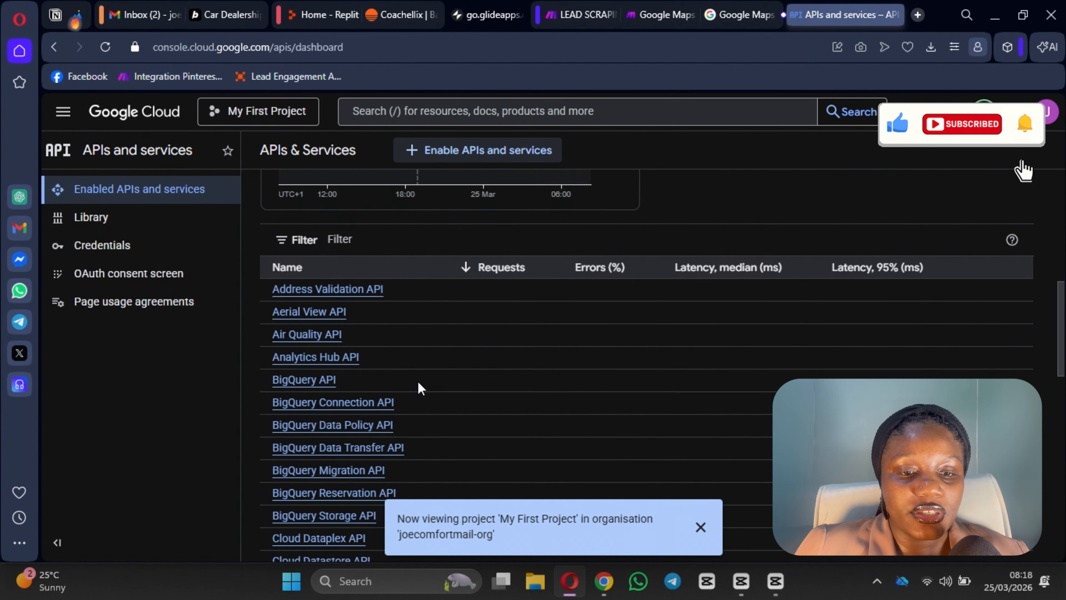
scroll(409, 420, down, 15)
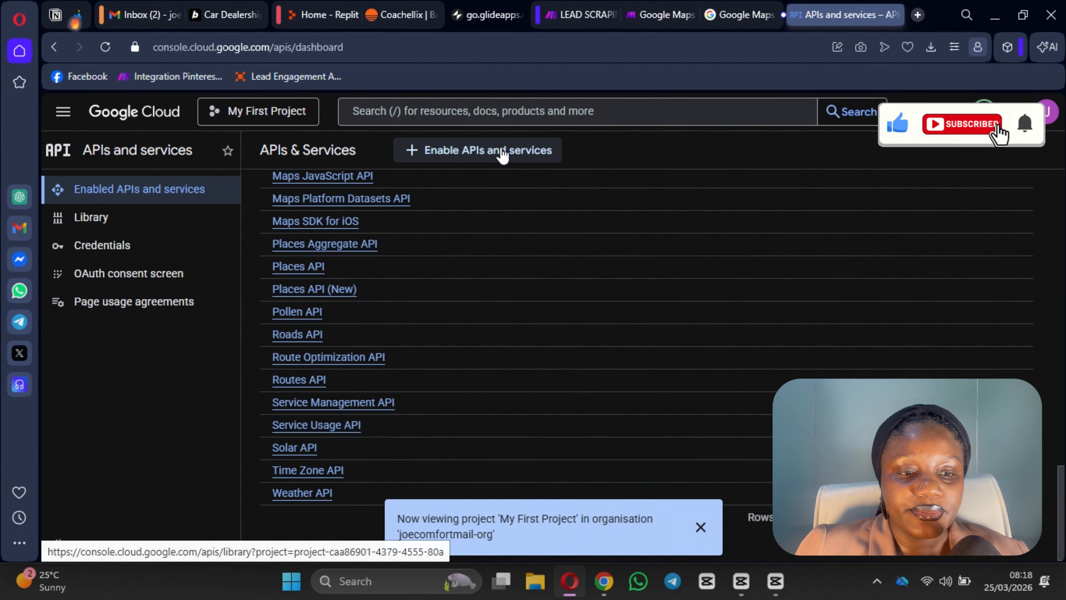
click(503, 154)
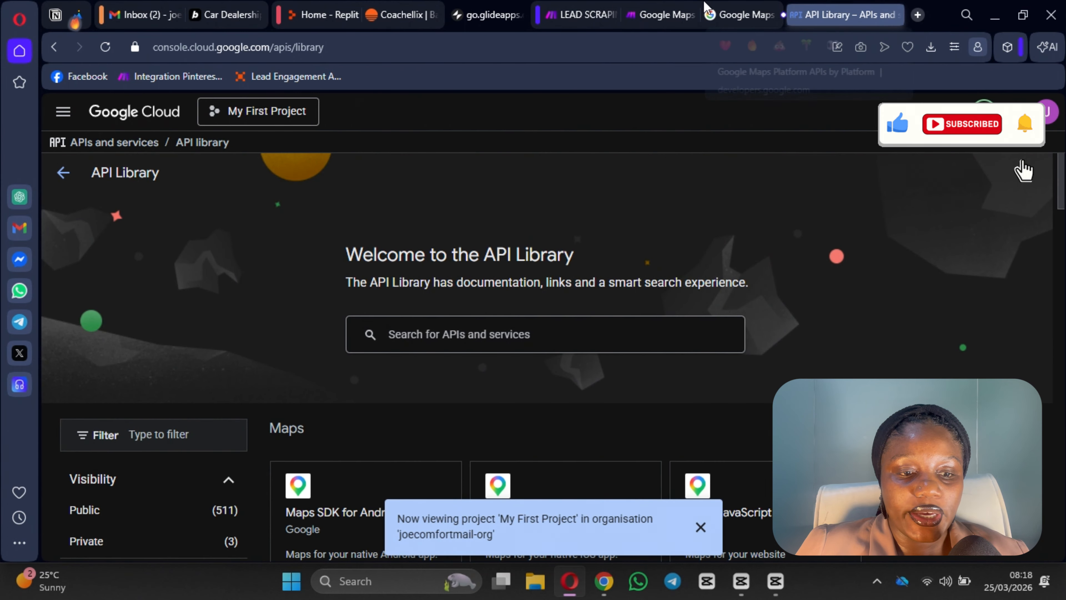
click(661, 15)
Step: Search the API Library for 'Address Validation API' copied from the docs and confirm it's enabled
click(772, 9)
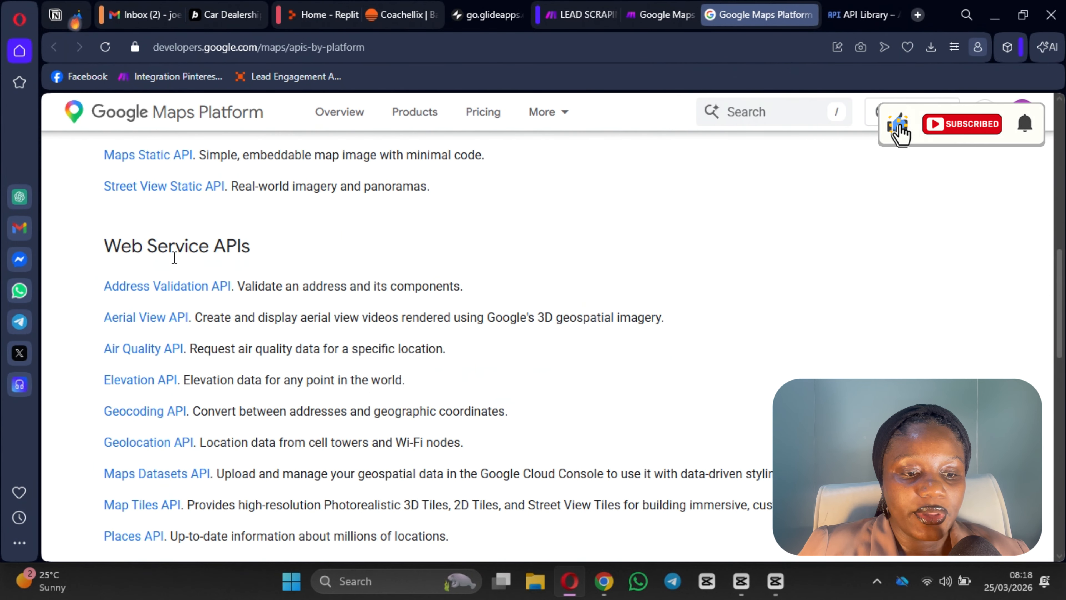
drag(102, 286, 232, 293)
key(ctrl+c)
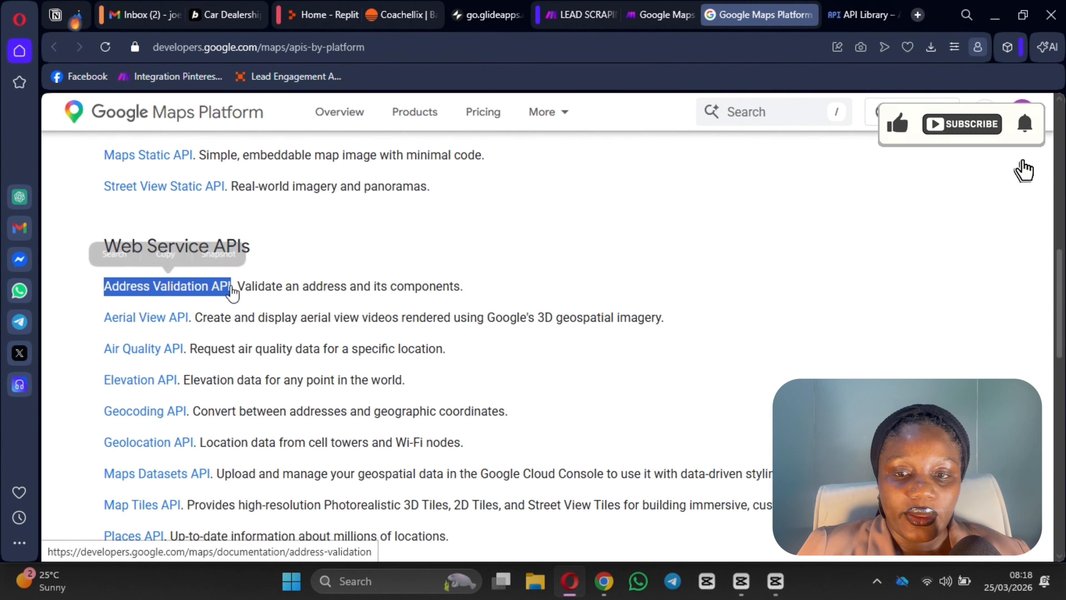
click(864, 17)
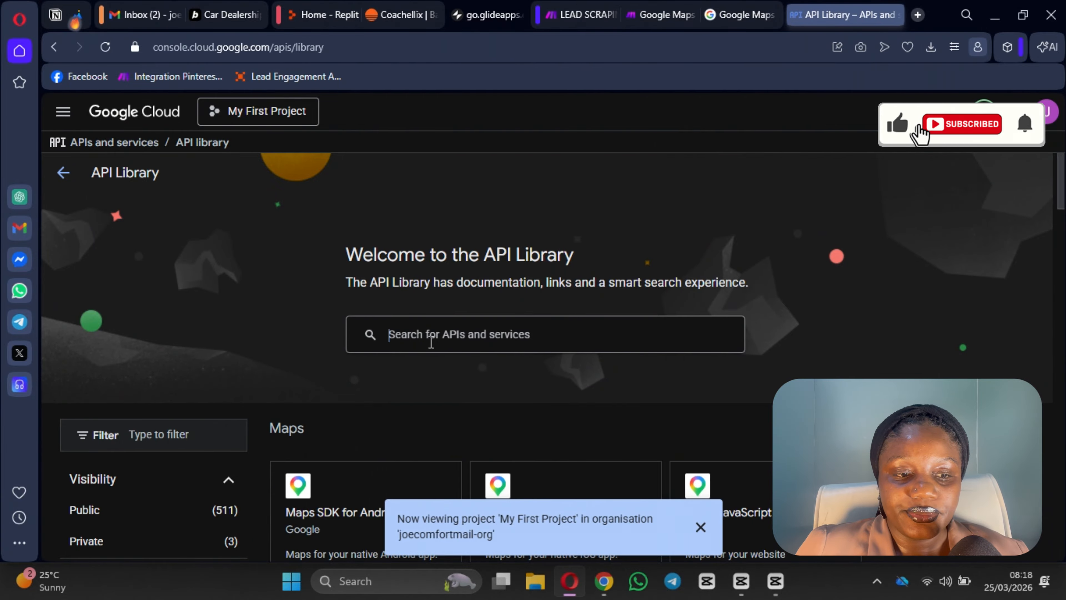
key(ctrl+v)
key(Return)
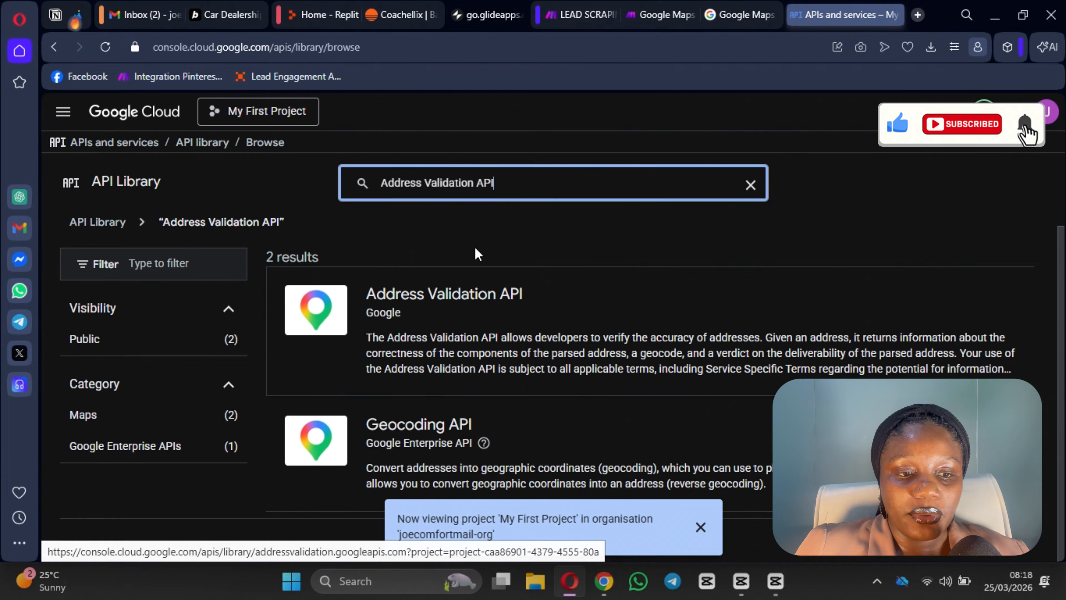
click(434, 295)
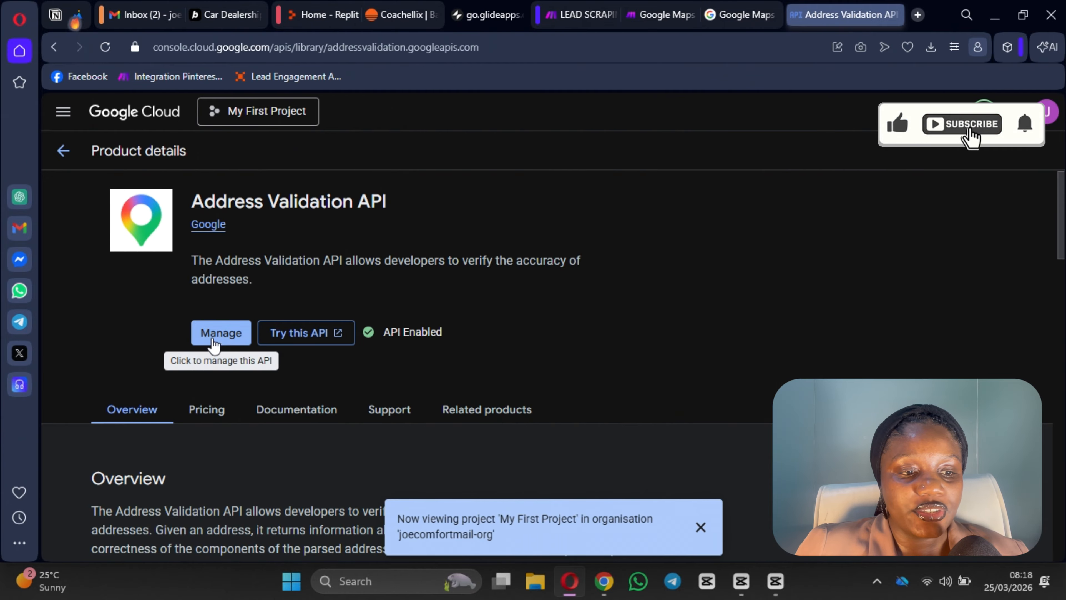
click(63, 152)
click(741, 15)
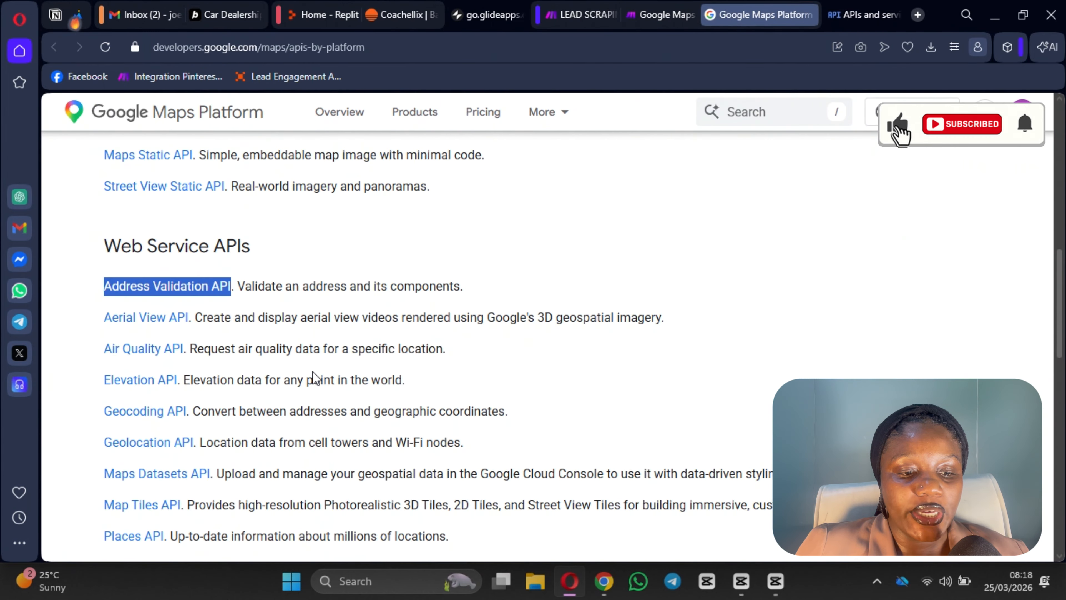
scroll(159, 254, down, 3)
scroll(180, 319, down, 7)
scroll(181, 313, up, 9)
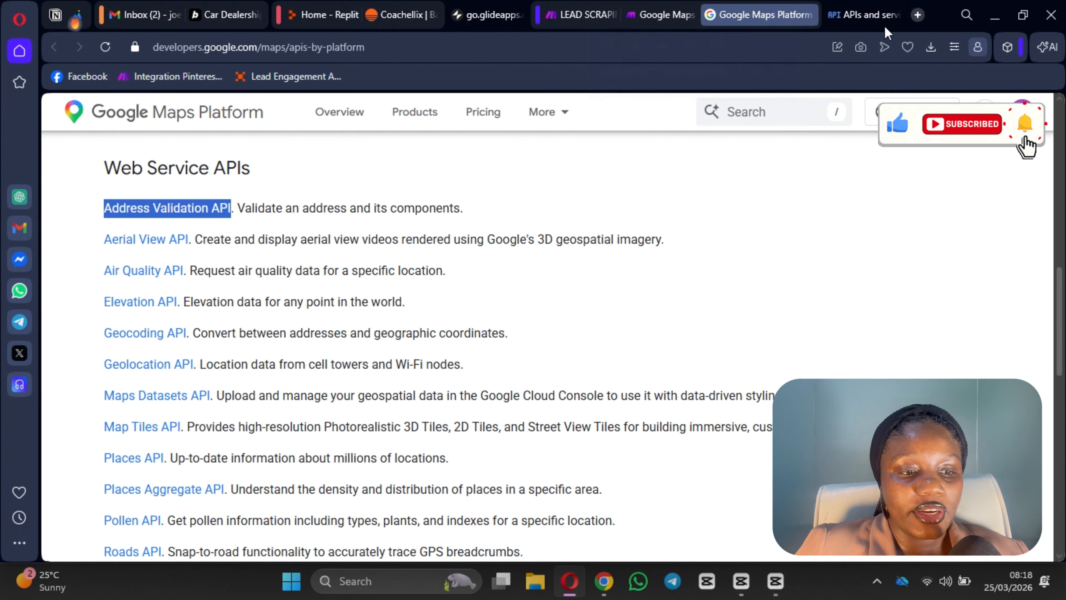
click(866, 20)
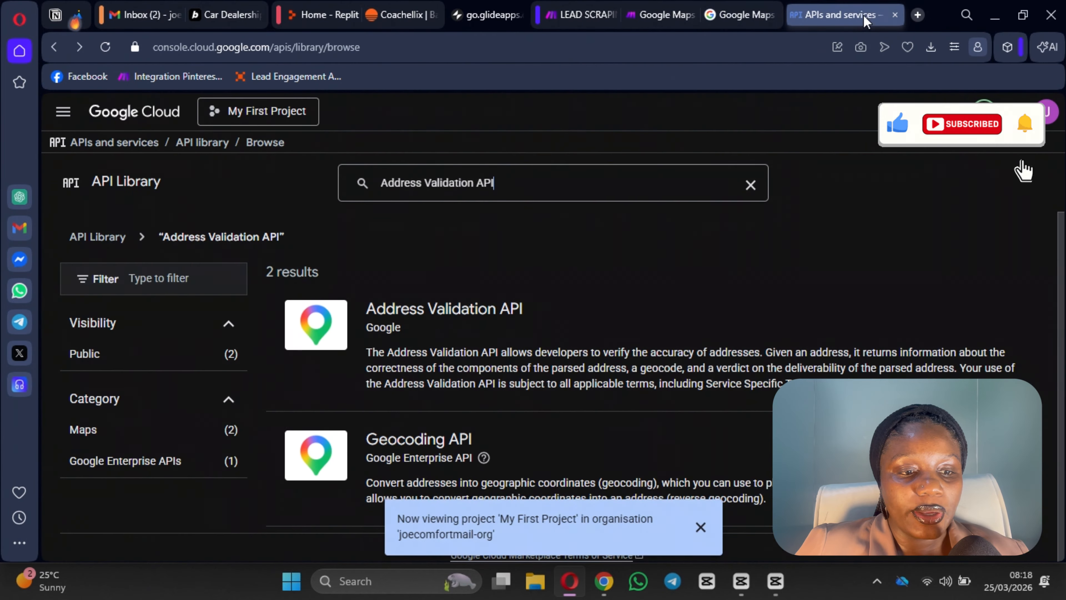
Step: Open the Credentials page listing API key 2 and view the Create credentials options
click(114, 142)
click(102, 245)
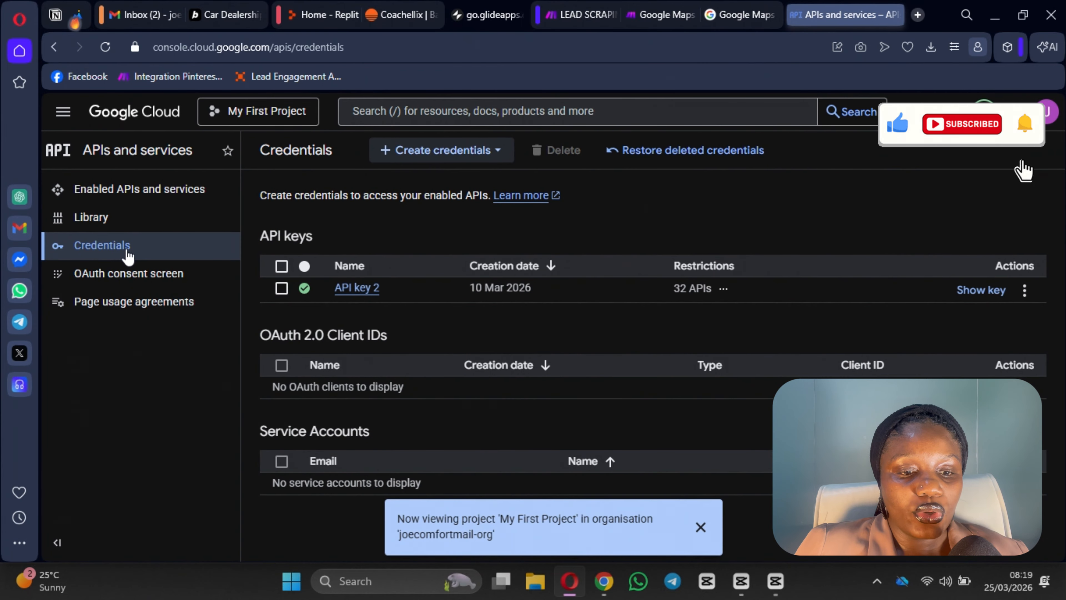
click(126, 189)
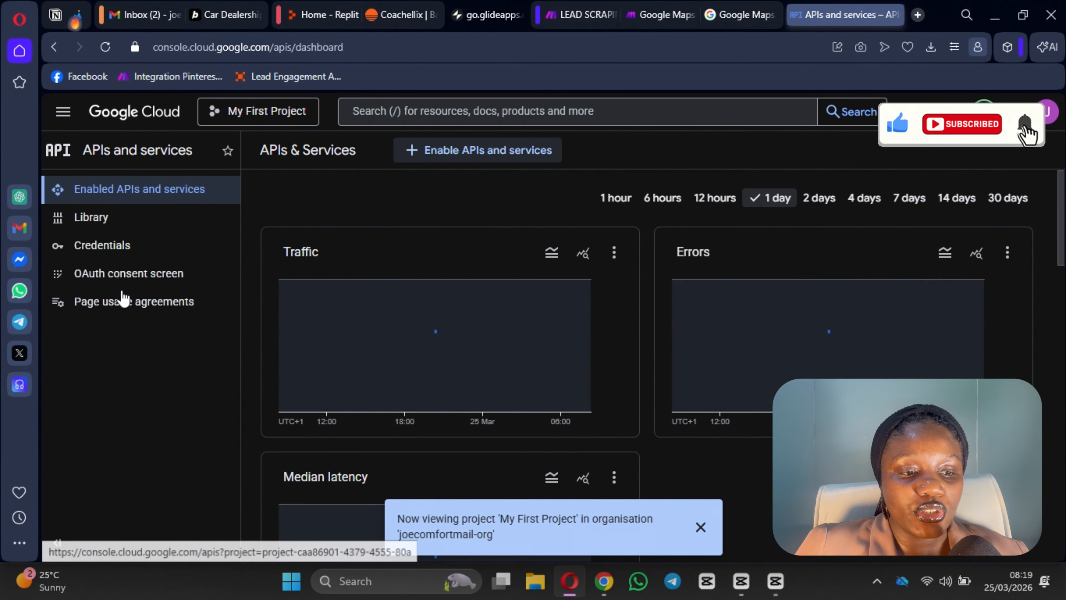
click(119, 247)
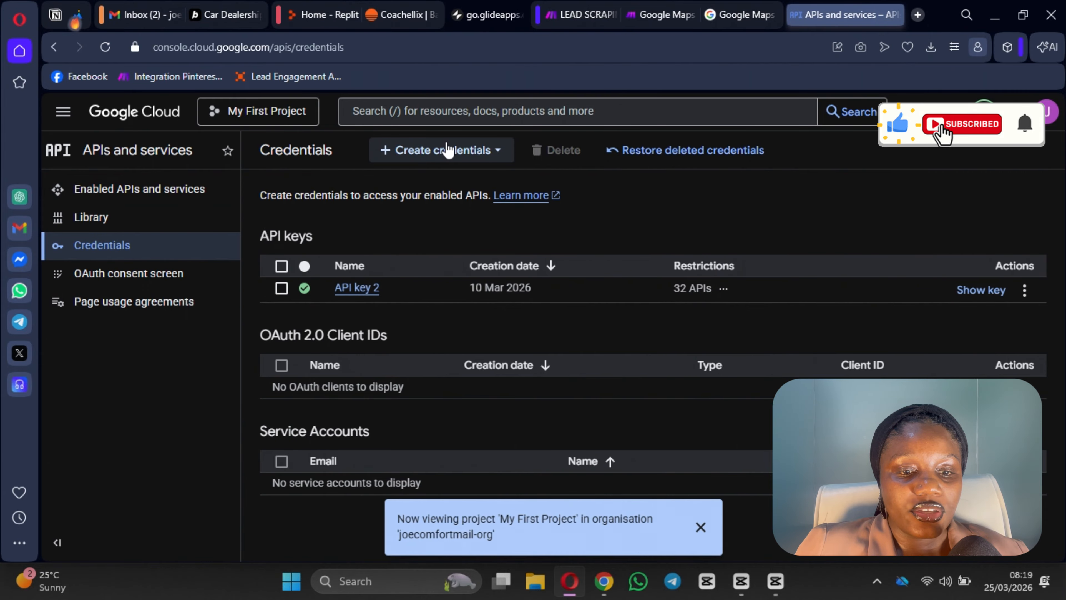
click(443, 152)
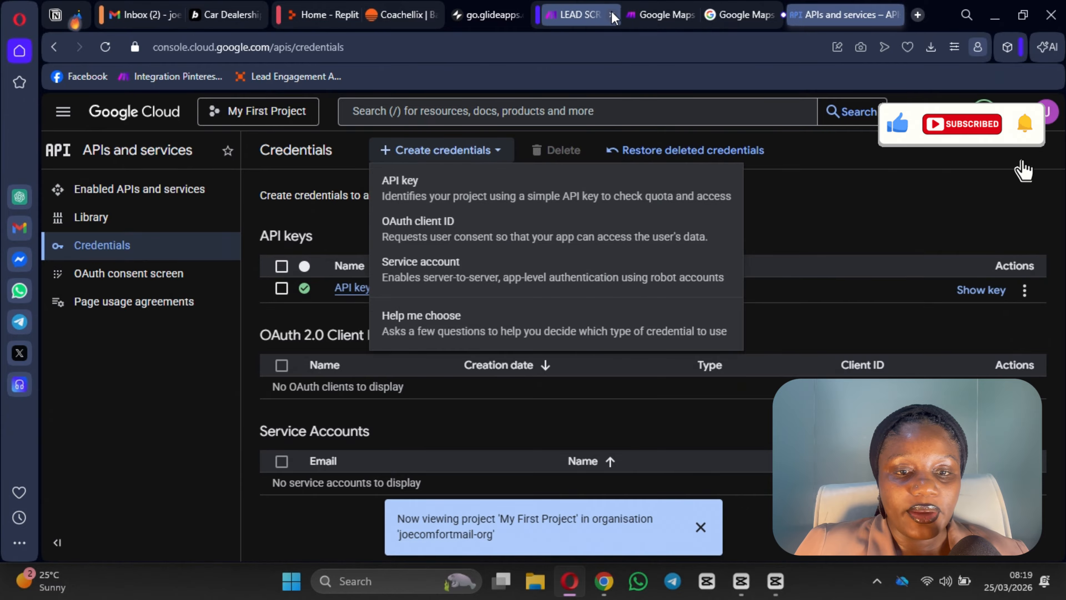
click(662, 17)
click(583, 14)
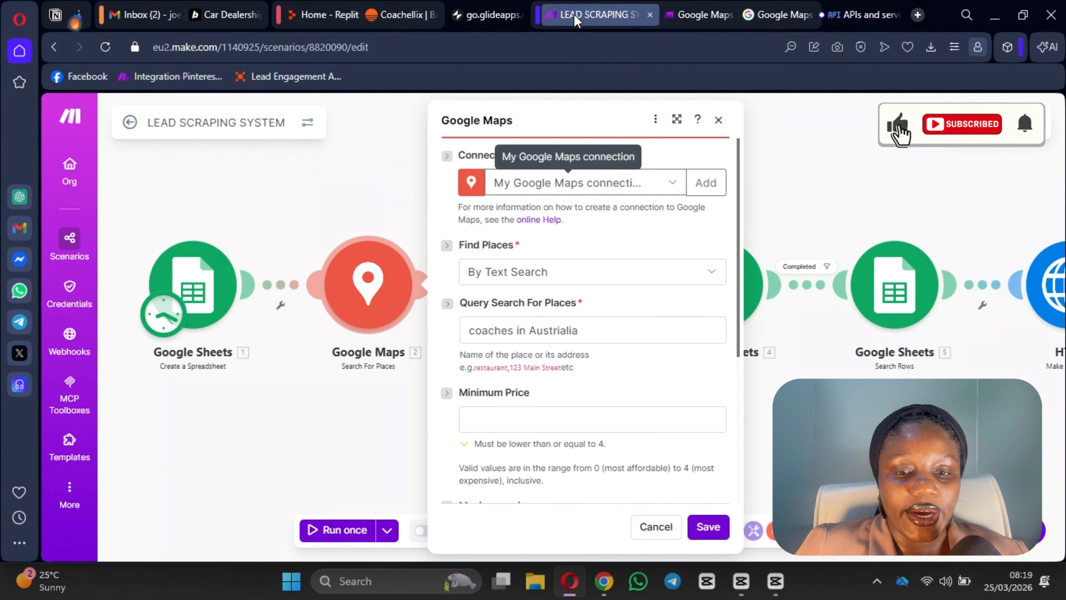
click(705, 182)
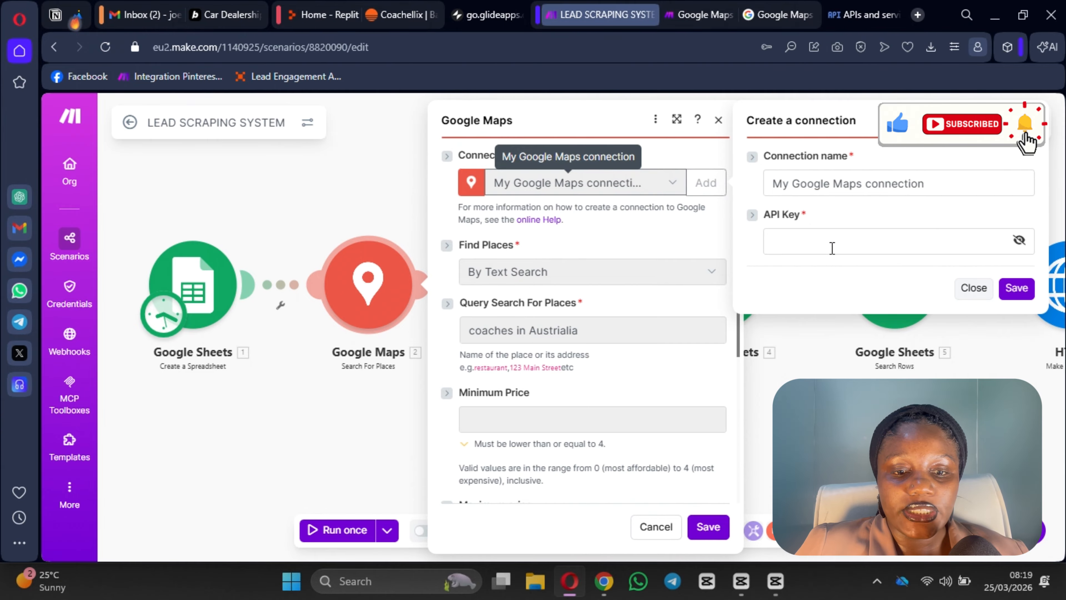
click(1024, 120)
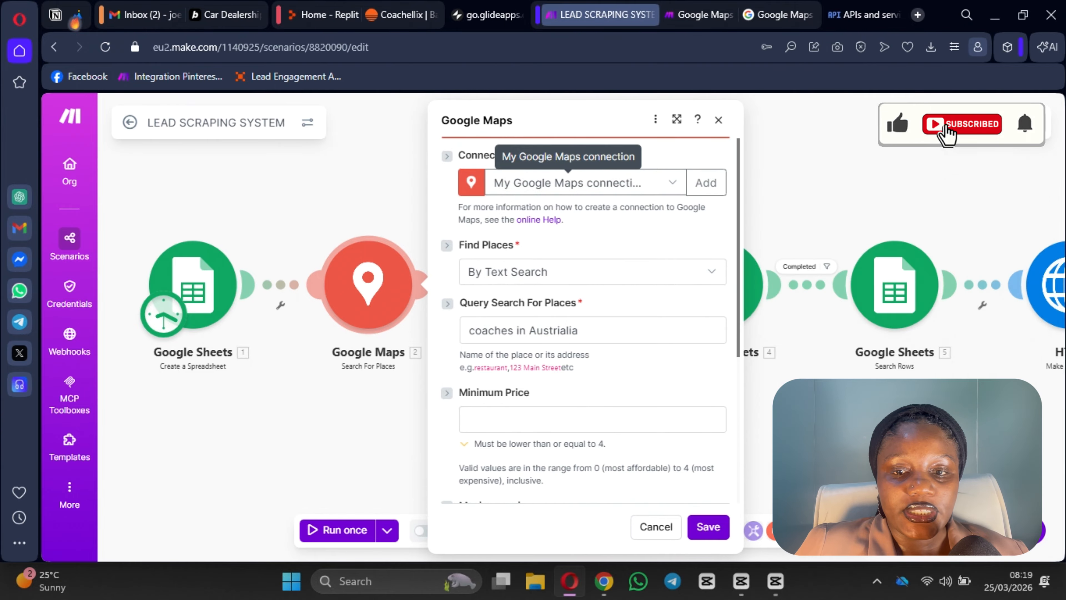
Step: Close the Create credentials menu without creating anything and go back to the LEAD SCRAPING SYSTEM tab
click(838, 18)
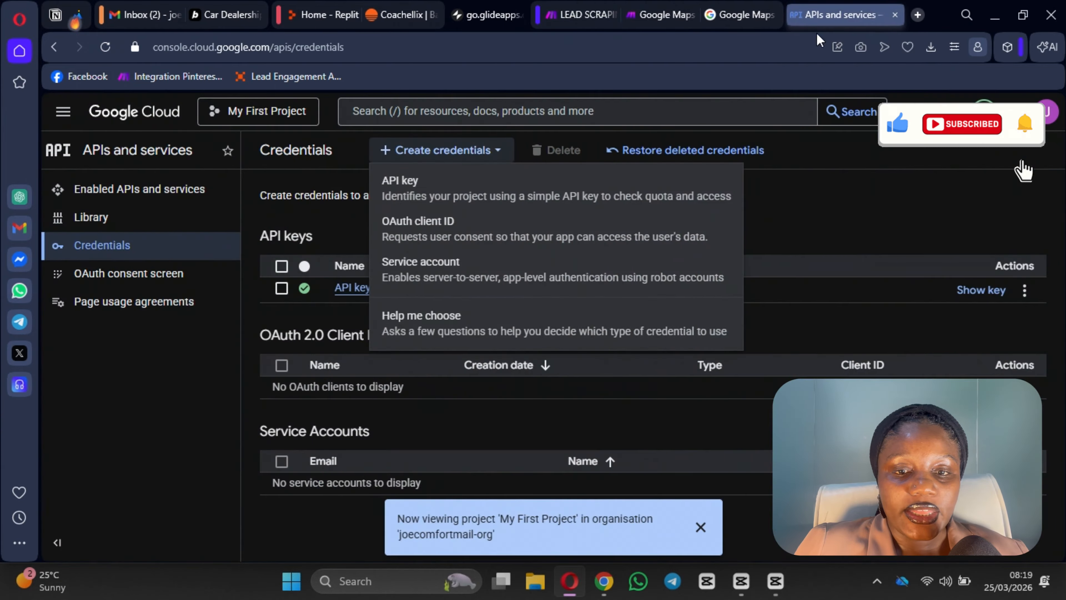
click(741, 14)
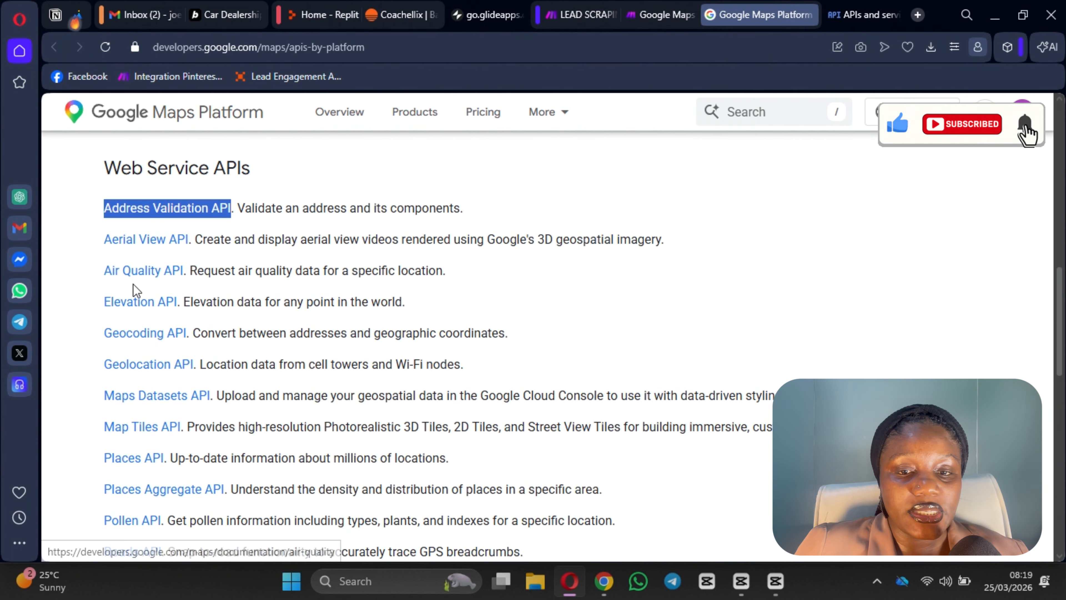
scroll(139, 378, down, 2)
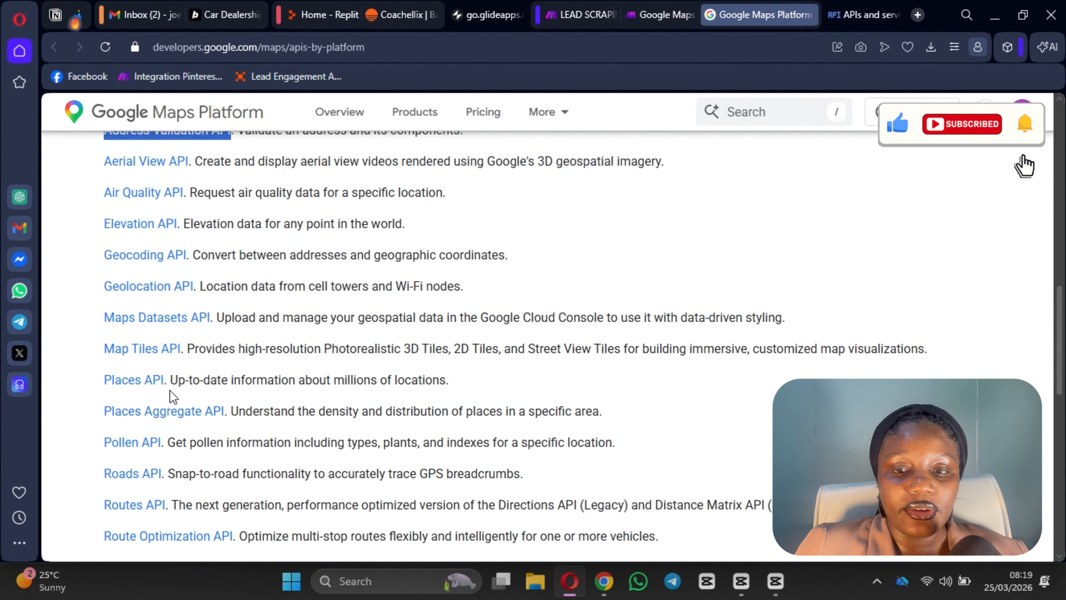
click(836, 20)
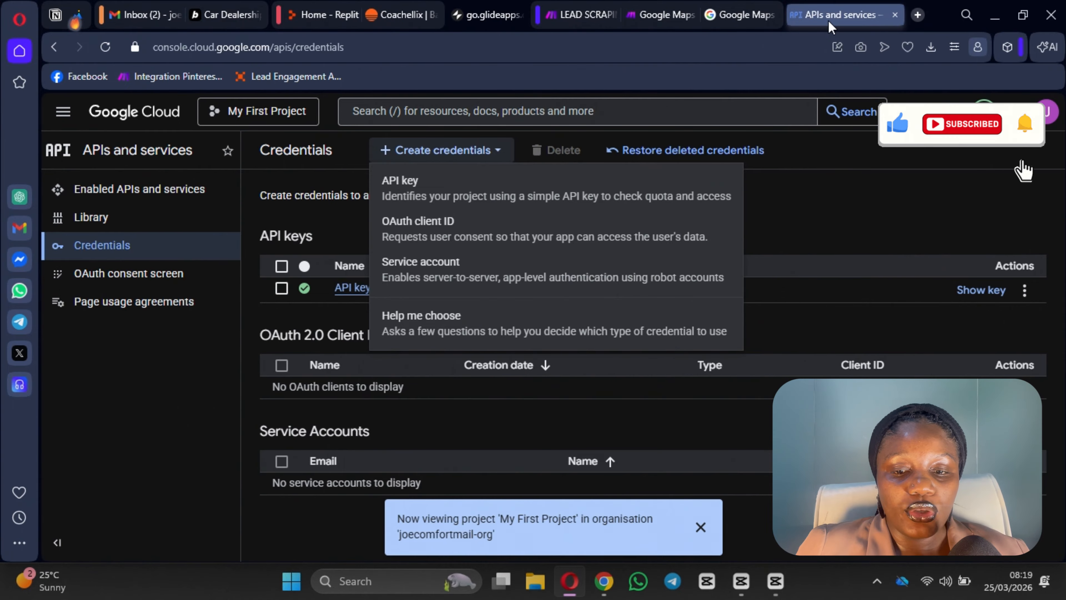
click(844, 249)
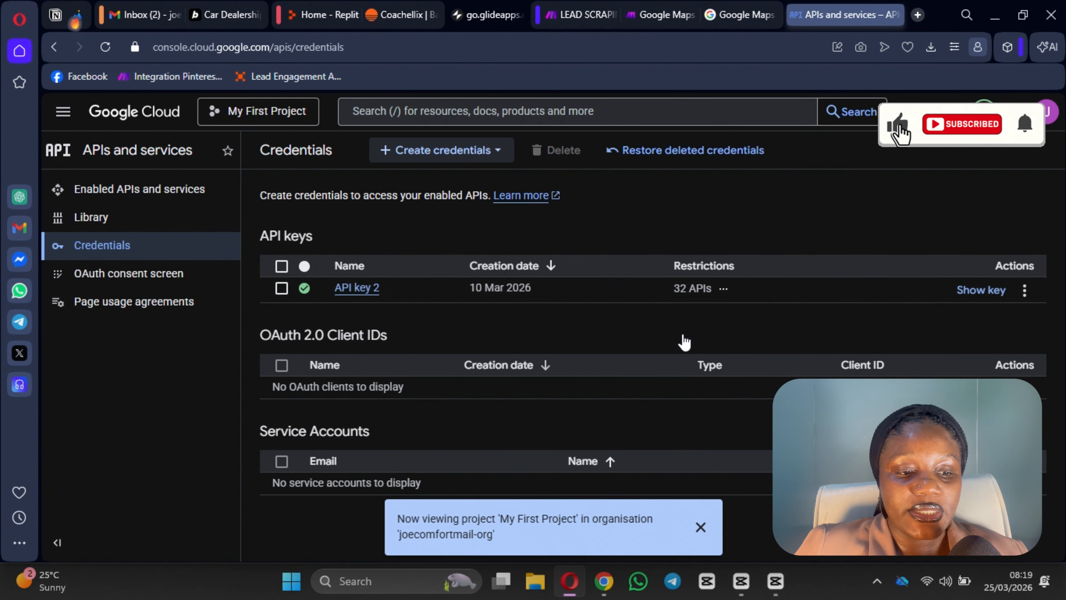
click(745, 16)
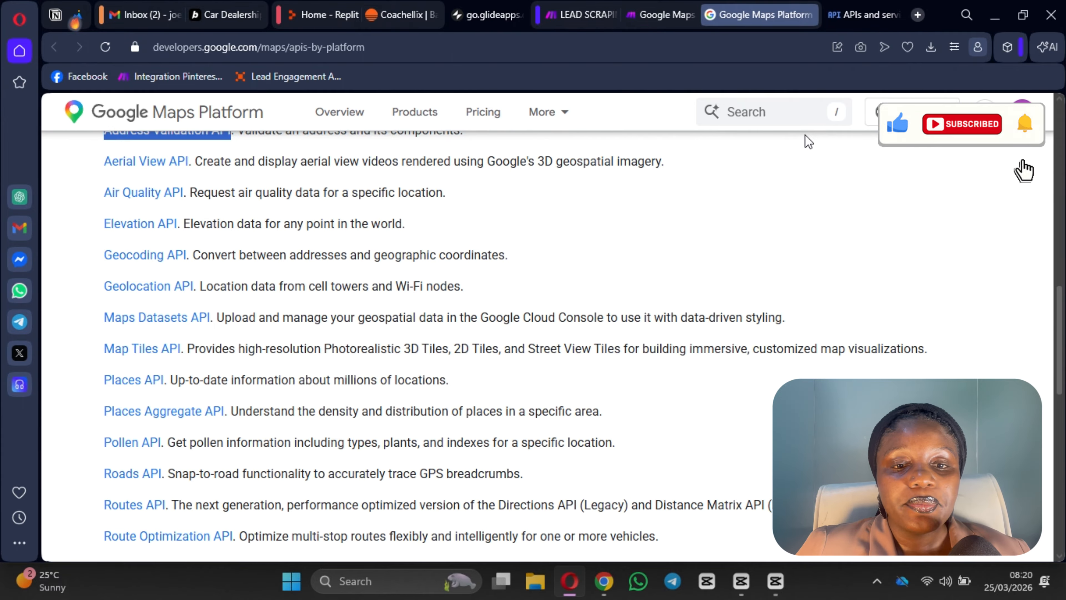
click(571, 22)
scroll(534, 372, down, 2)
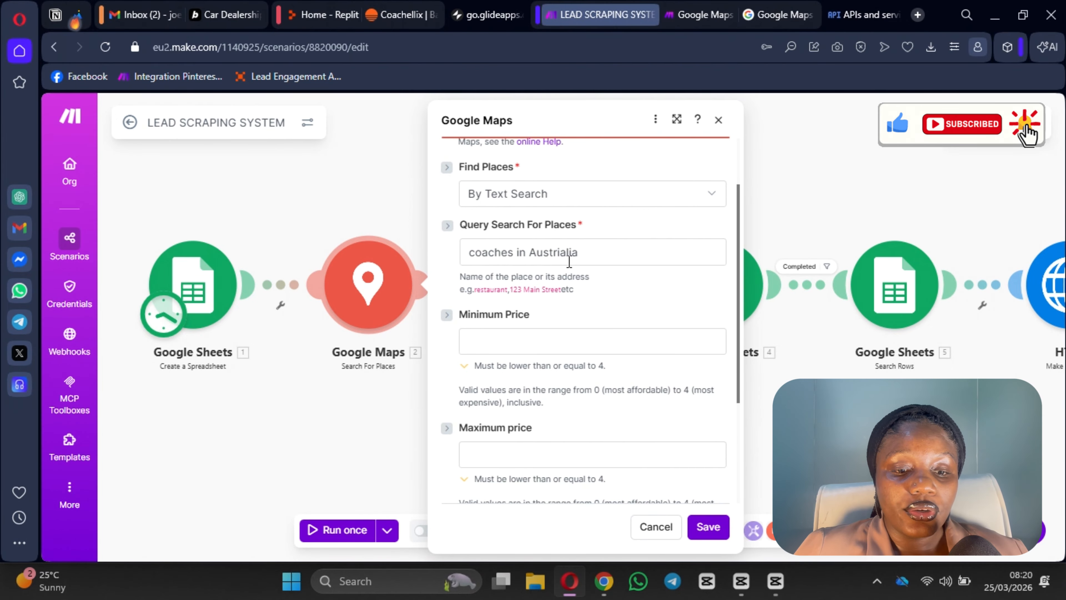
Step: Keep By Text Search for 'coaches in Austrialia' with limit 50 and save the Google Maps module
scroll(549, 352, down, 3)
scroll(543, 321, up, 3)
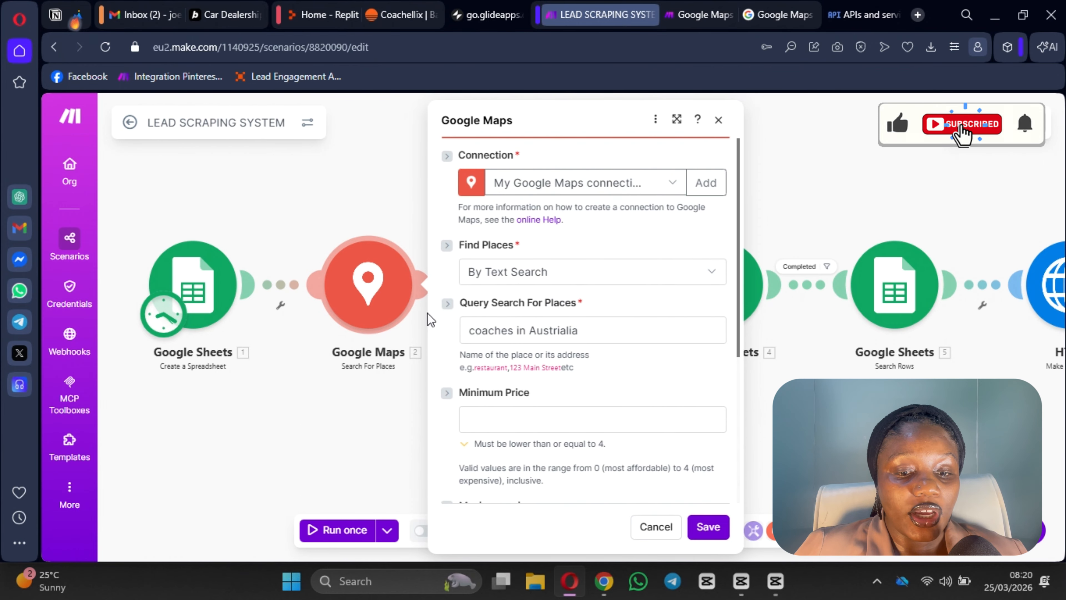
click(526, 277)
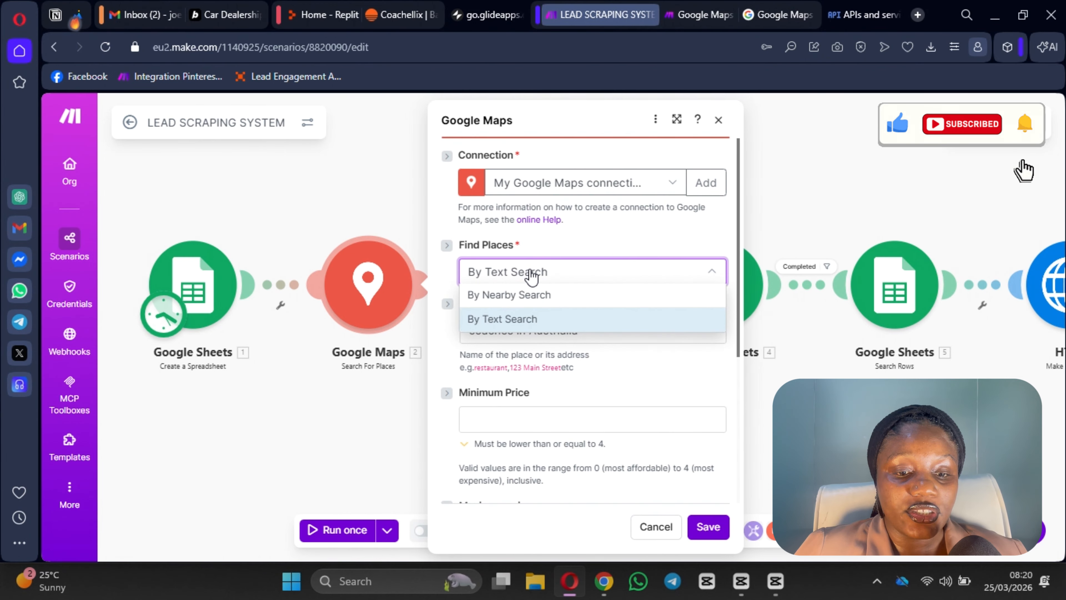
click(533, 277)
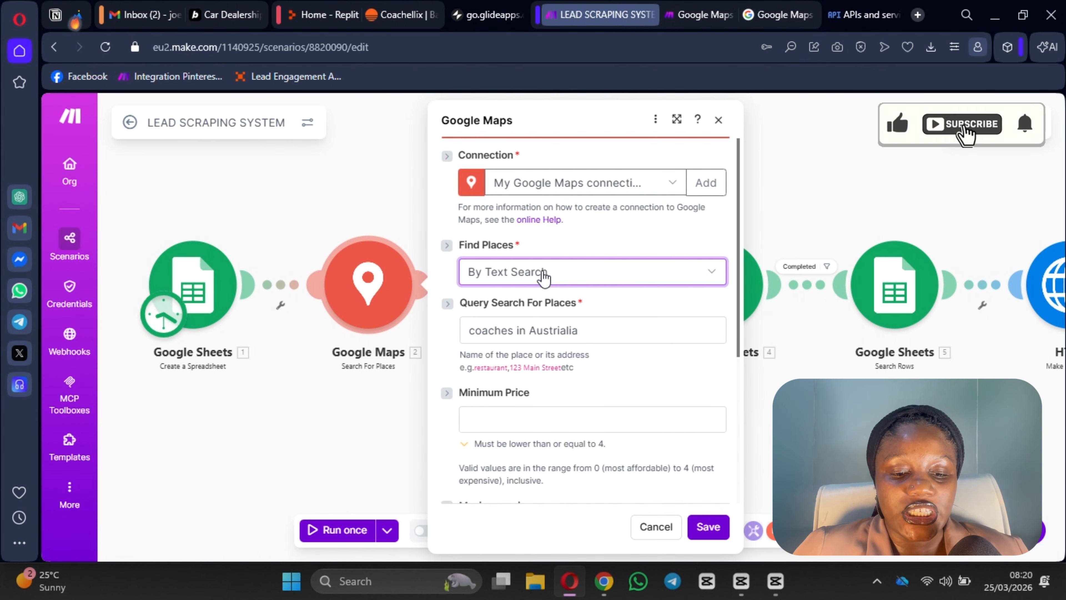
scroll(601, 448, down, 3)
scroll(437, 469, down, 5)
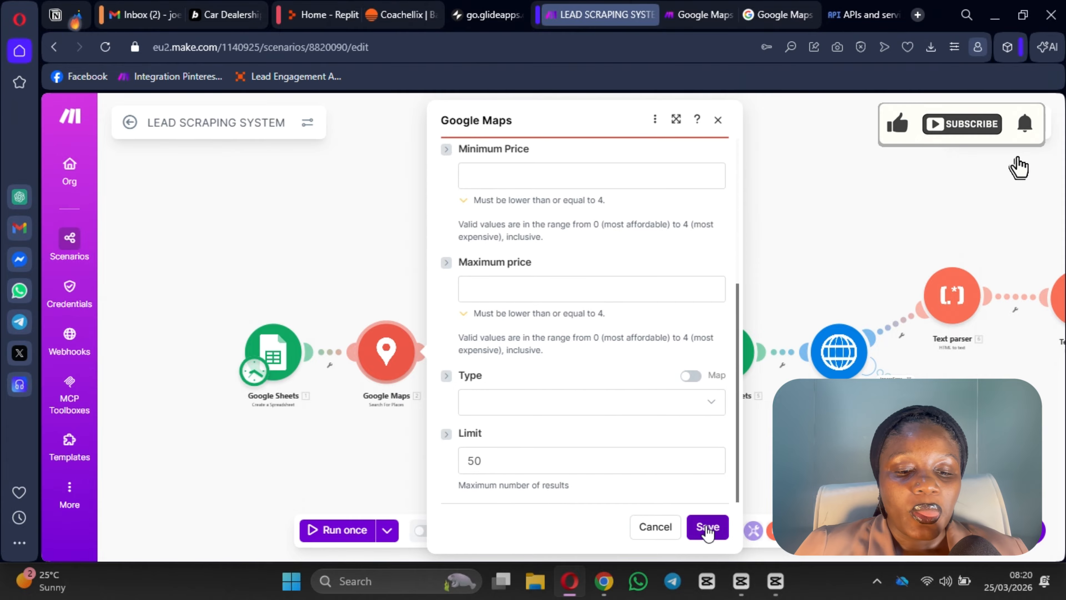
click(708, 526)
drag(552, 401, 516, 388)
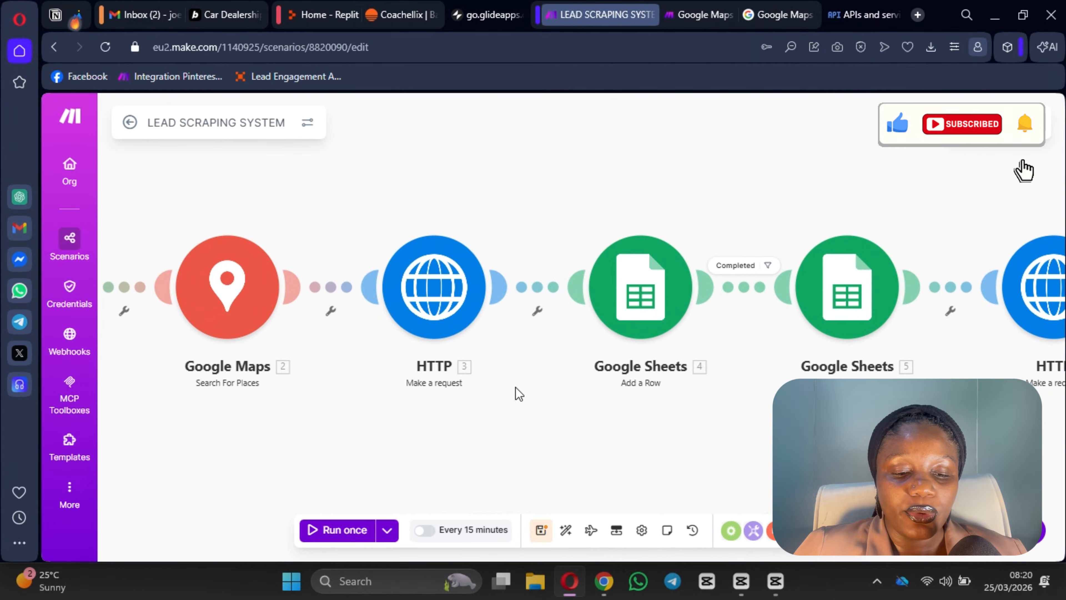
Step: Check the HTTP module's query parameters place_id, fields=website and key, then close it
click(430, 307)
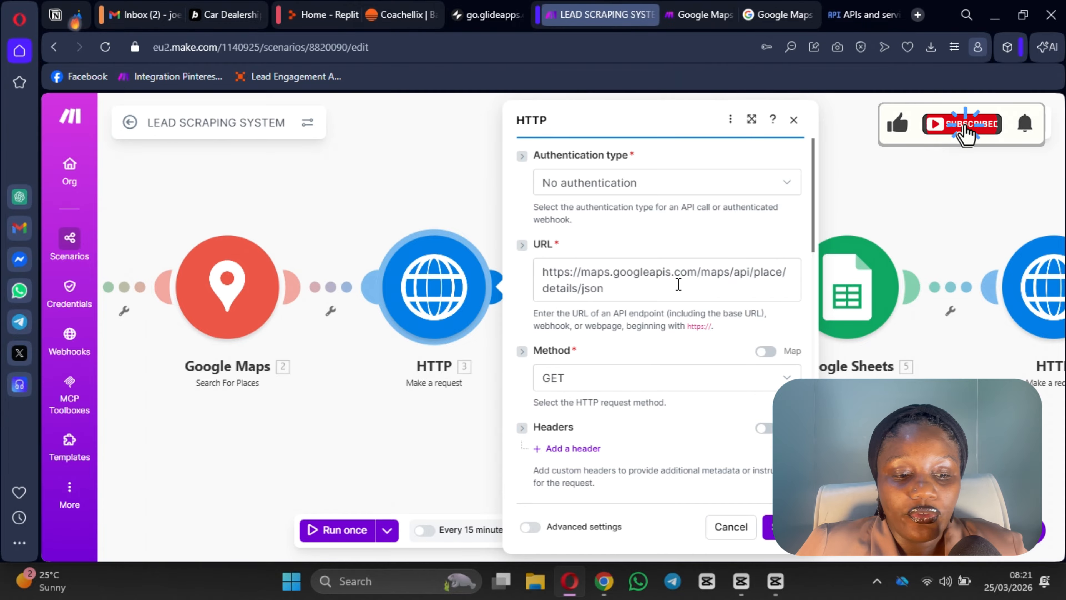
scroll(635, 378, down, 2)
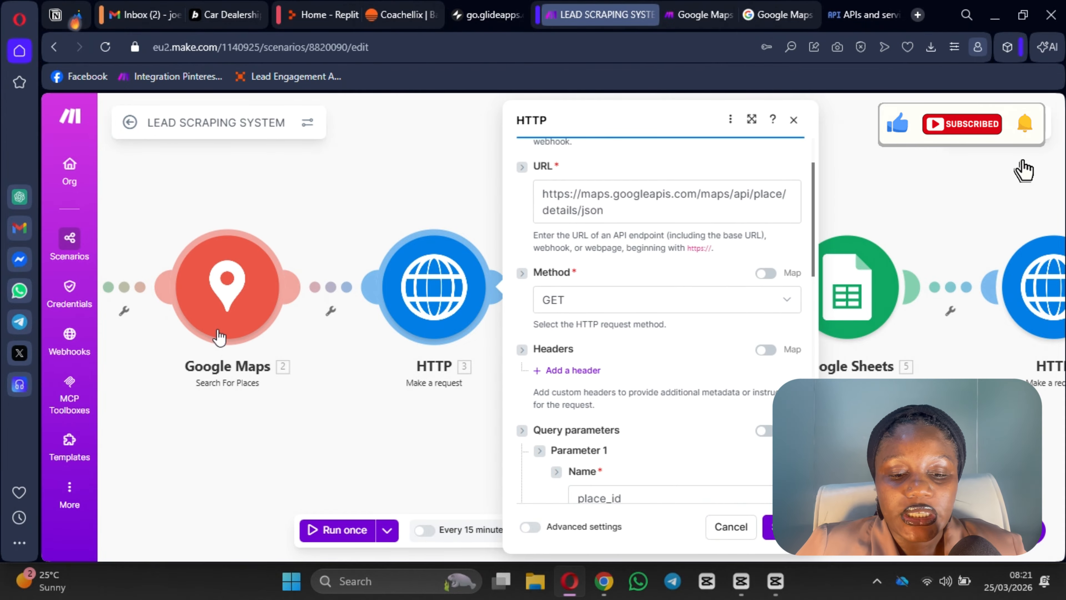
scroll(762, 358, down, 6)
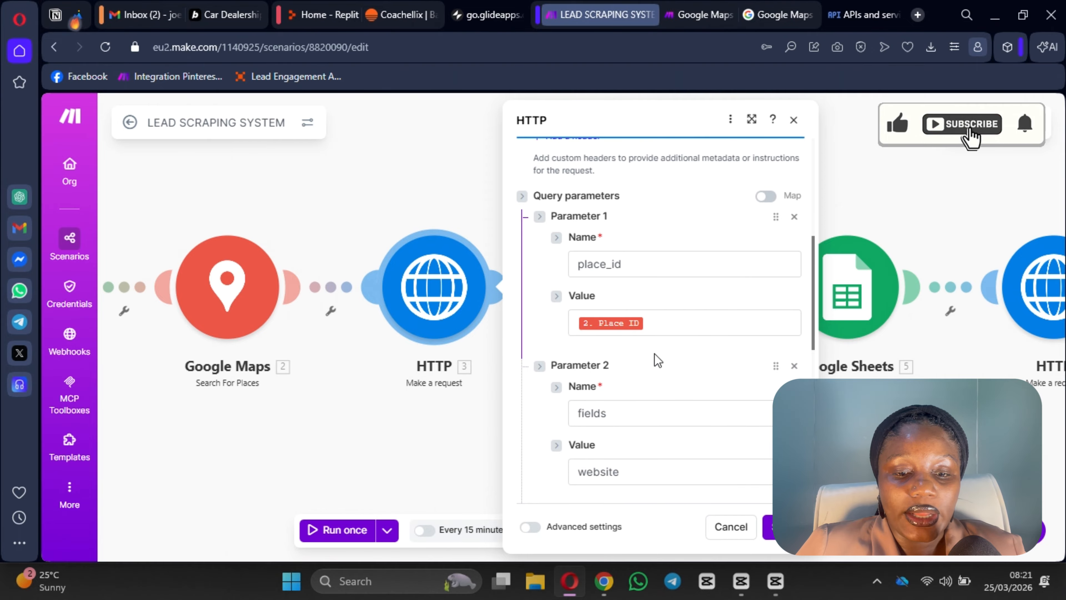
scroll(617, 310, down, 4)
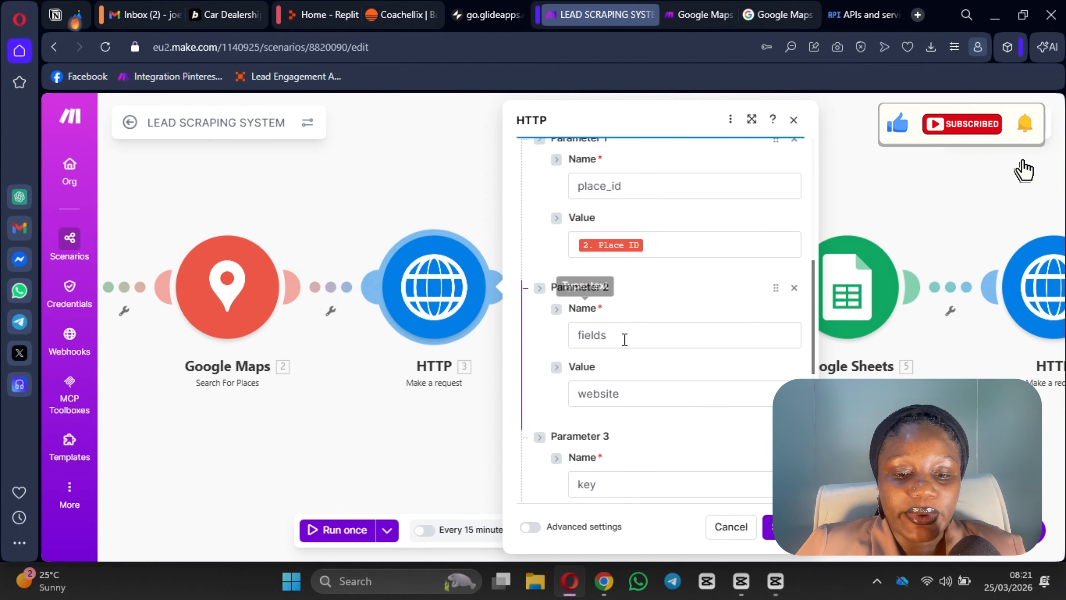
scroll(647, 292, down, 2)
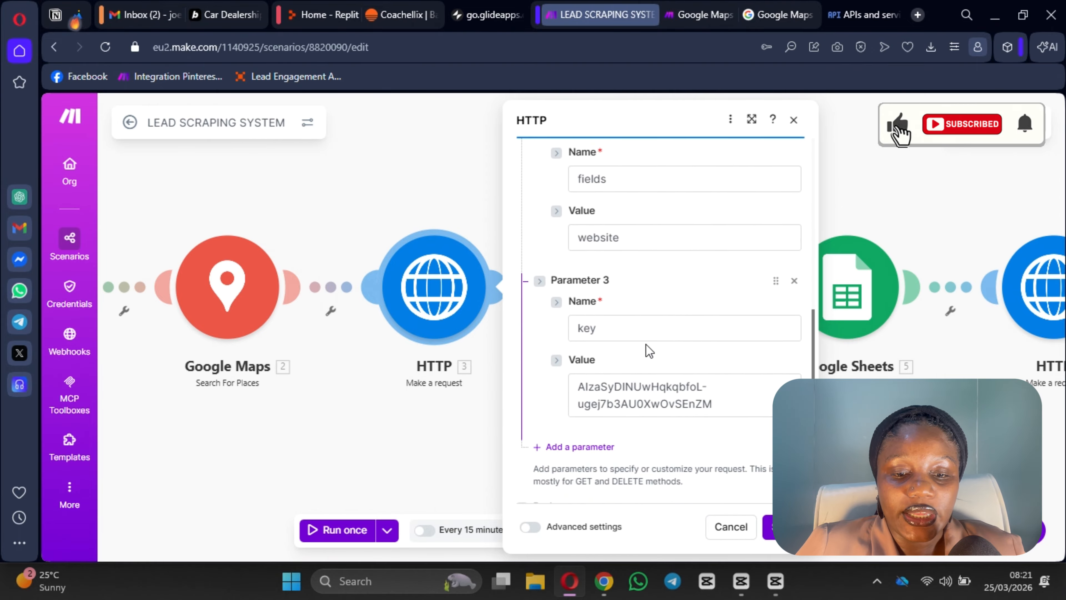
scroll(692, 420, up, 10)
scroll(638, 377, down, 4)
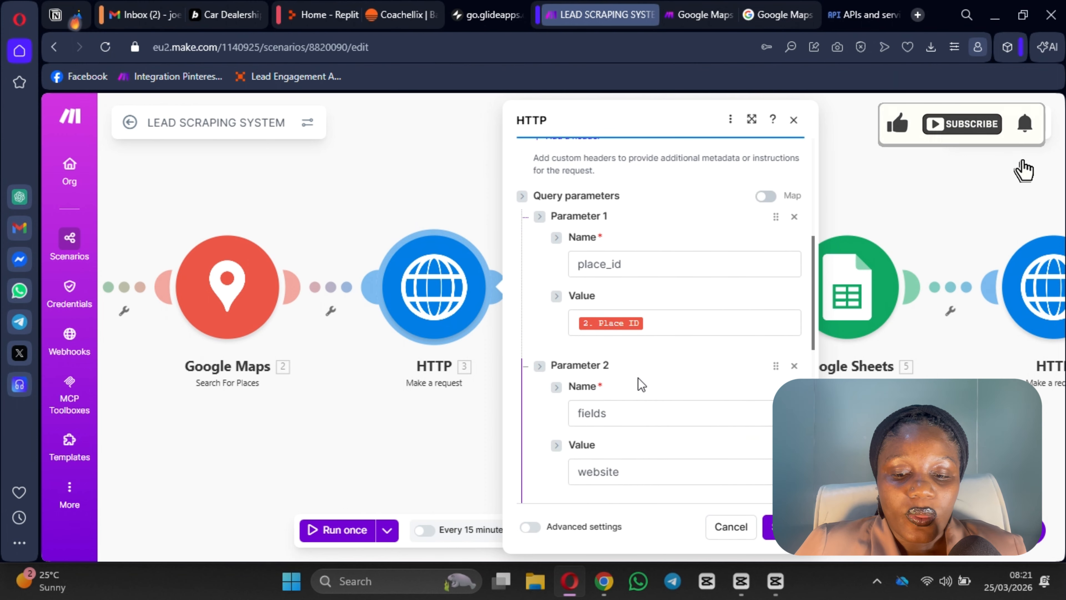
scroll(626, 374, down, 2)
scroll(571, 406, down, 2)
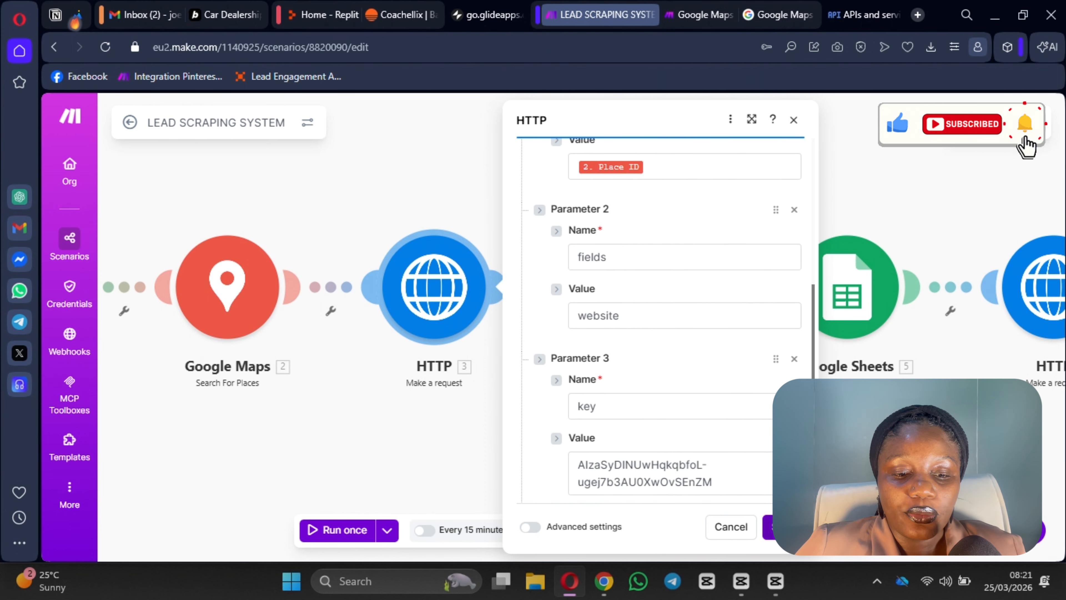
click(784, 527)
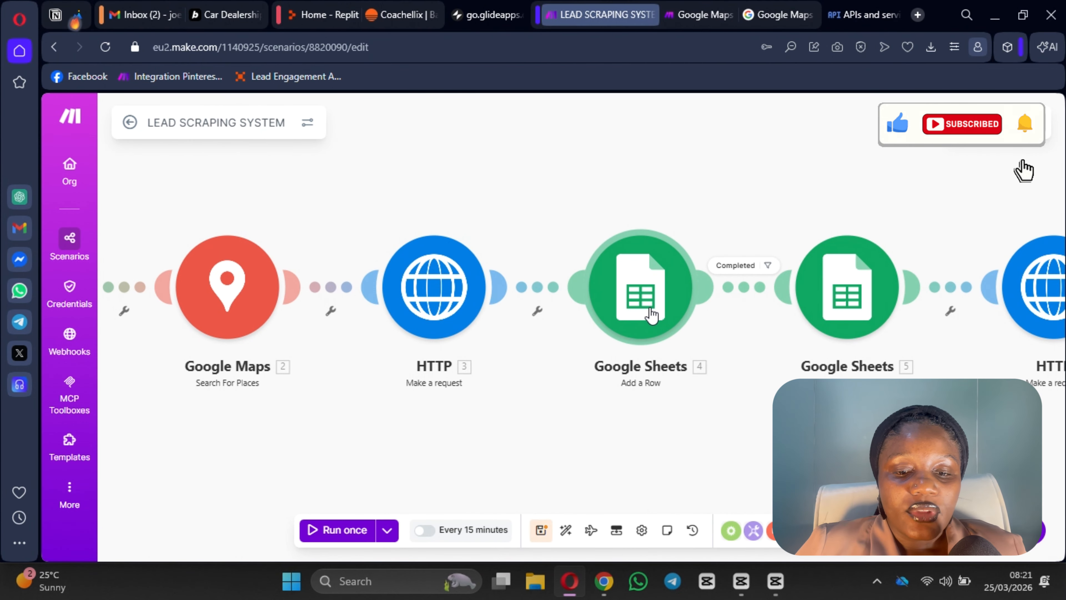
click(622, 313)
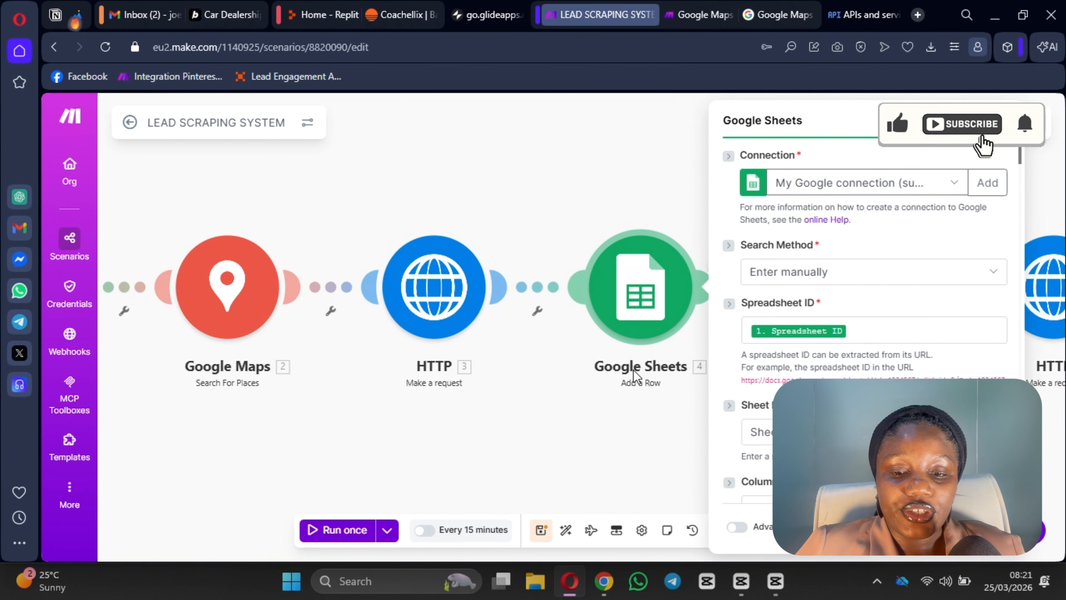
scroll(836, 192, down, 3)
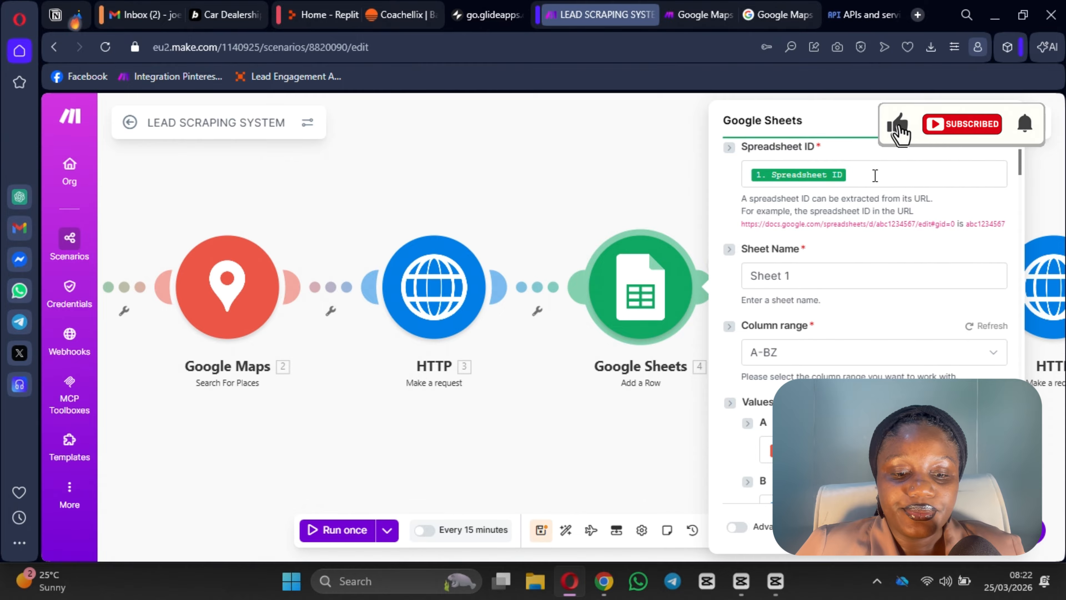
click(876, 174)
scroll(524, 391, down, 15)
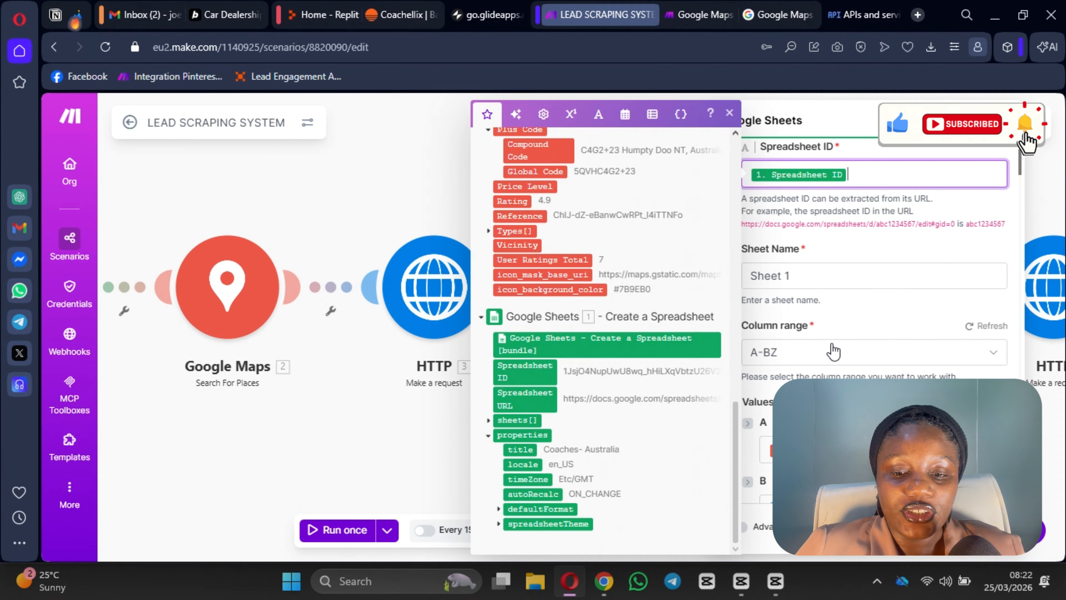
click(840, 346)
scroll(860, 294, down, 3)
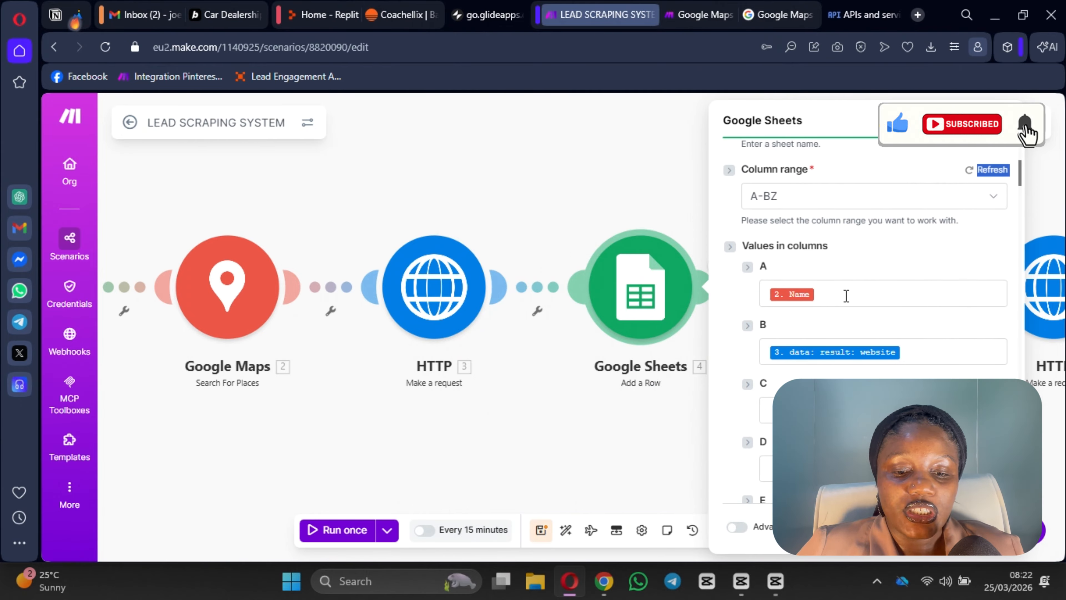
click(929, 350)
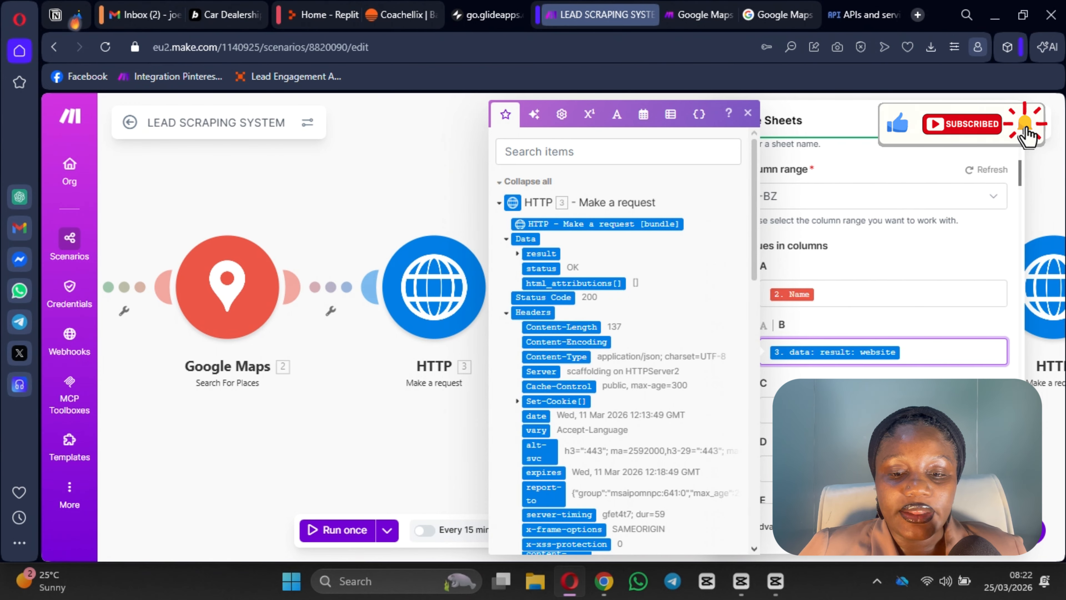
click(988, 527)
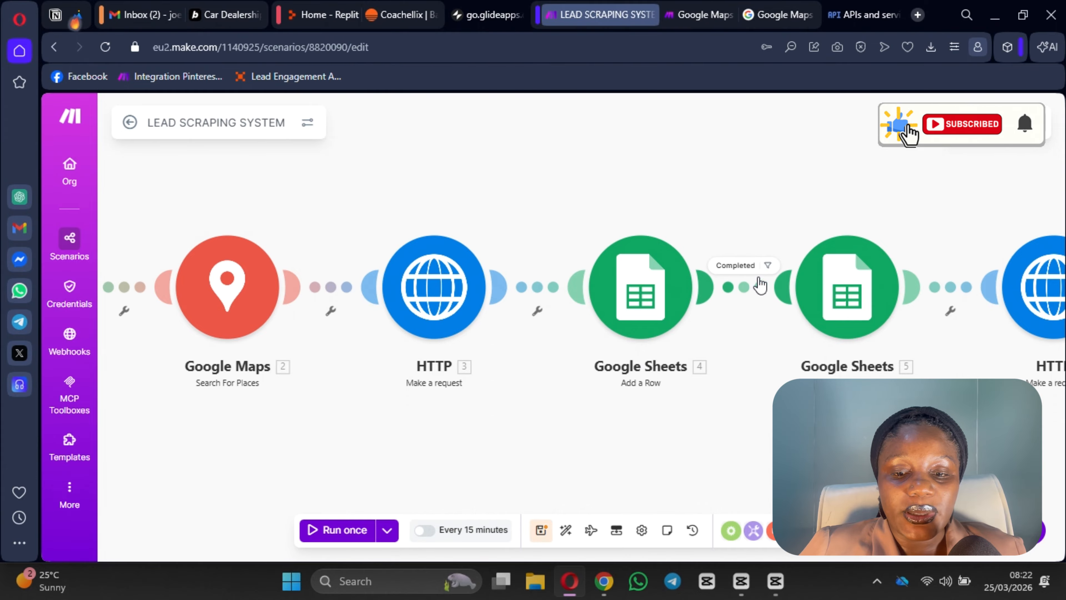
click(747, 287)
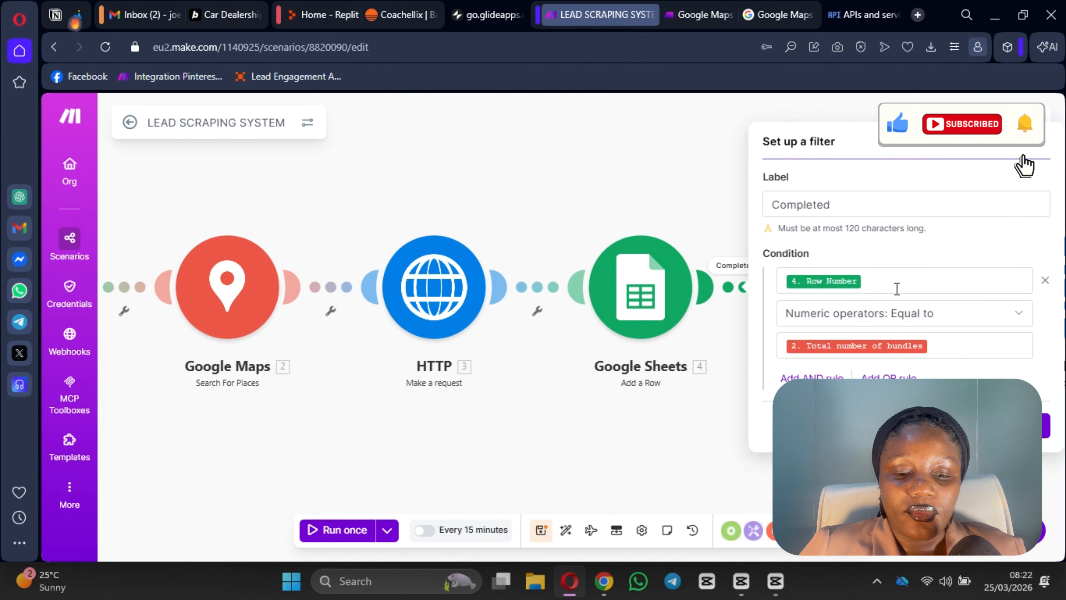
click(886, 280)
scroll(554, 447, down, 10)
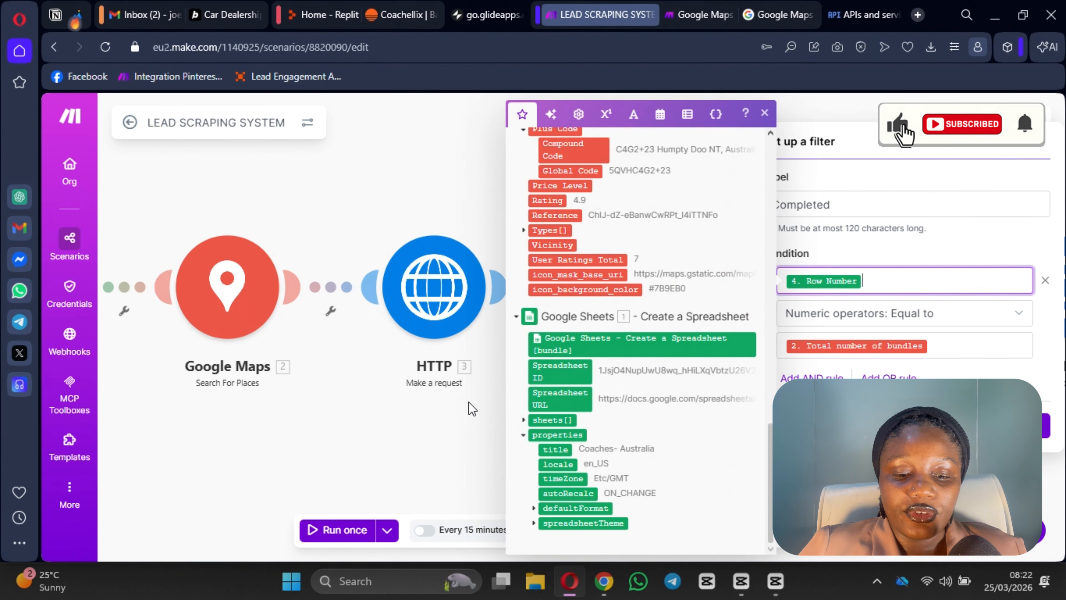
scroll(592, 426, up, 10)
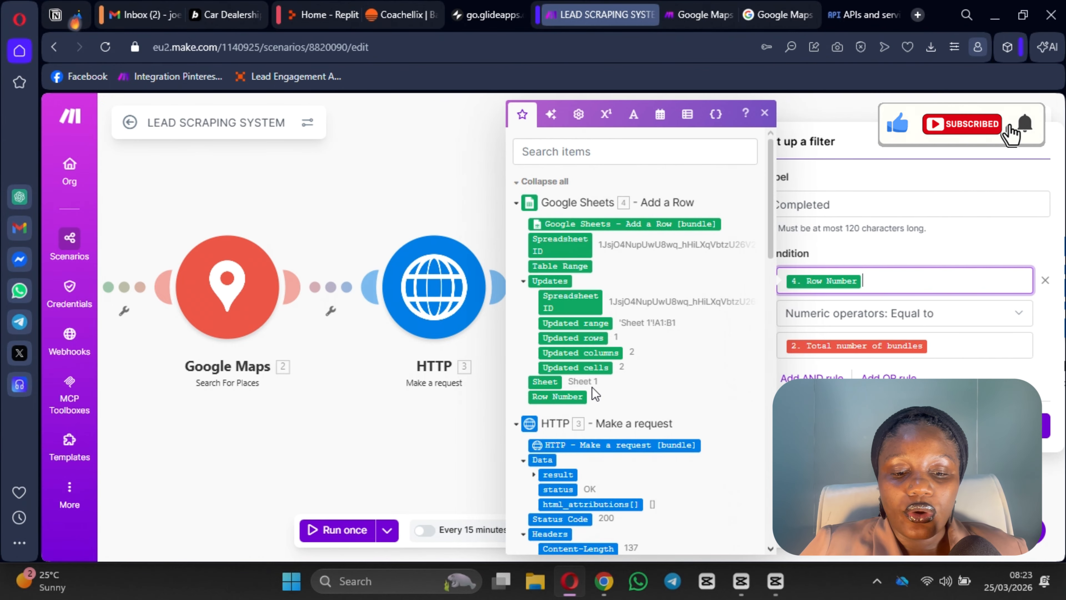
scroll(545, 403, down, 10)
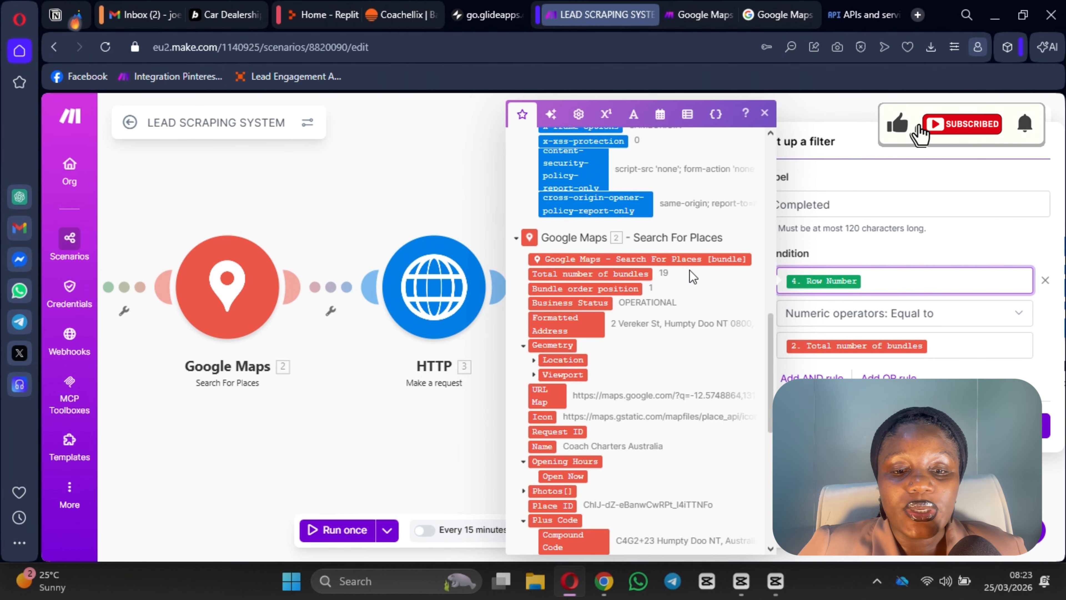
scroll(689, 270, up, 10)
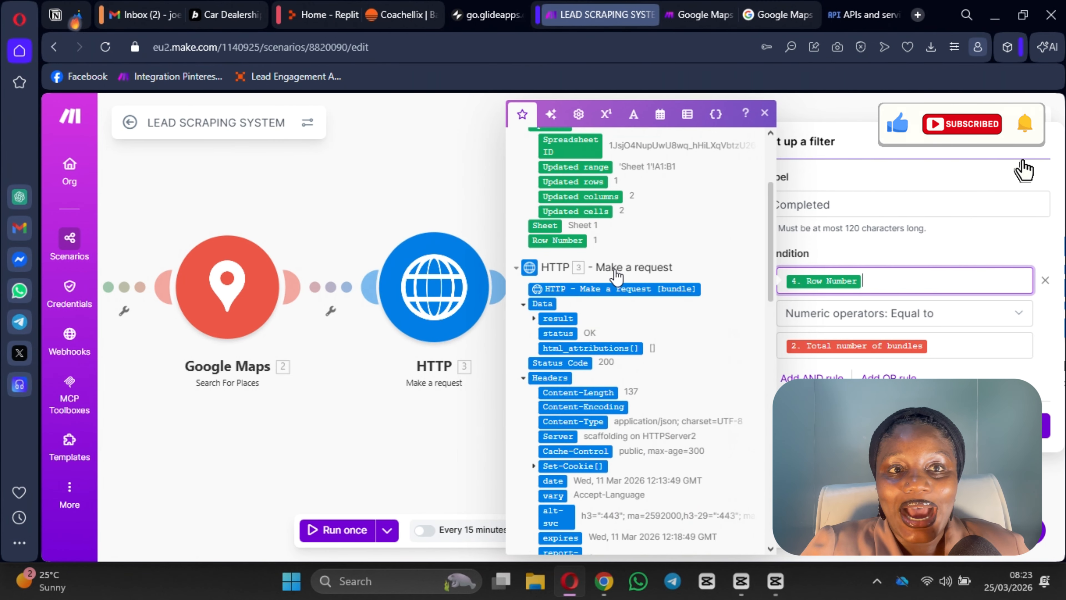
scroll(619, 269, up, 4)
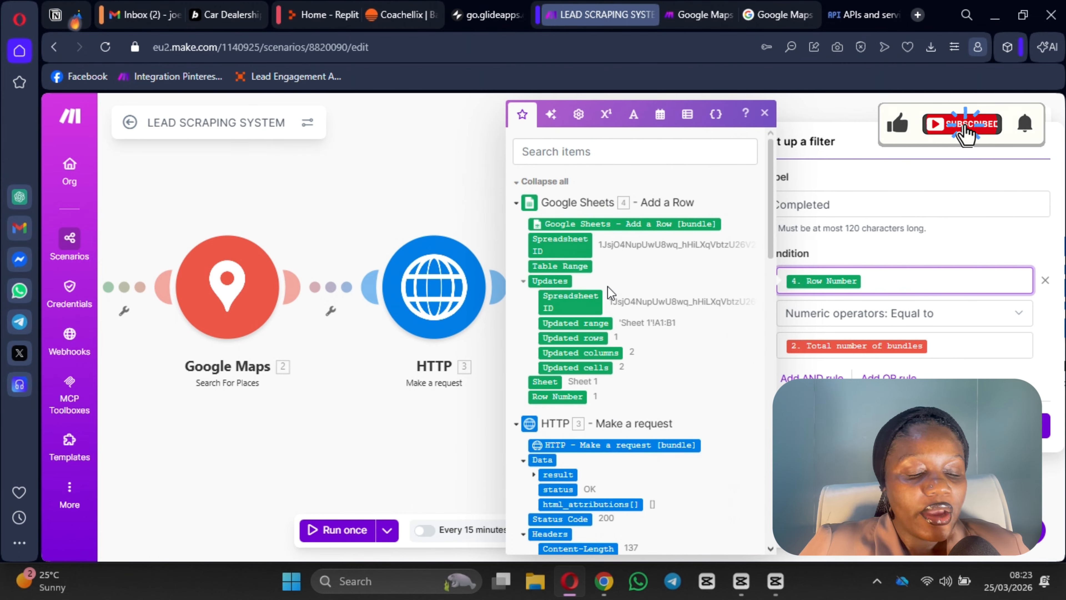
click(607, 286)
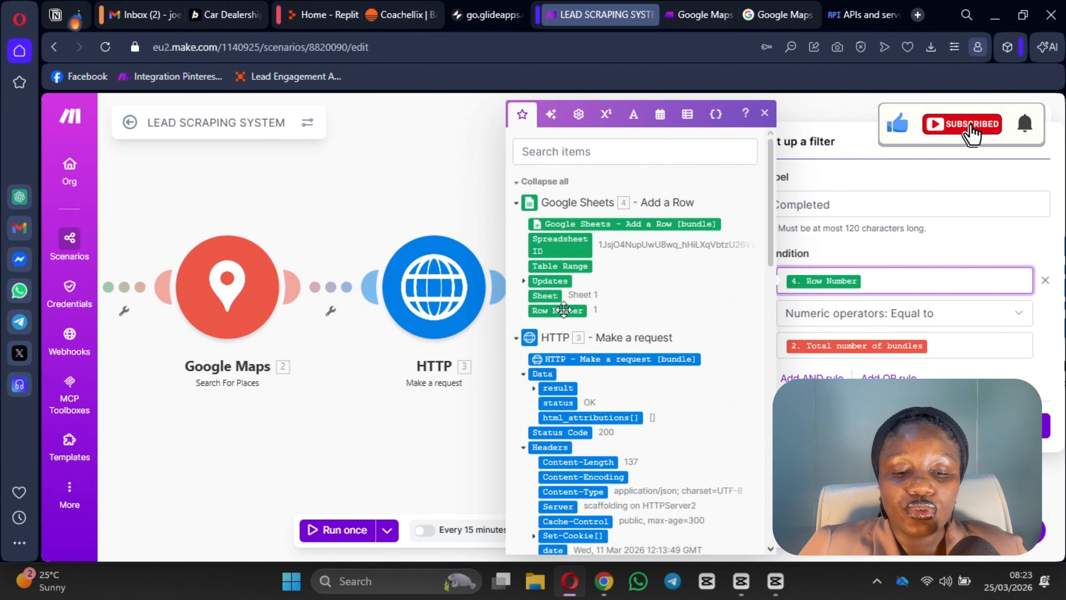
scroll(603, 344, down, 14)
scroll(603, 344, up, 4)
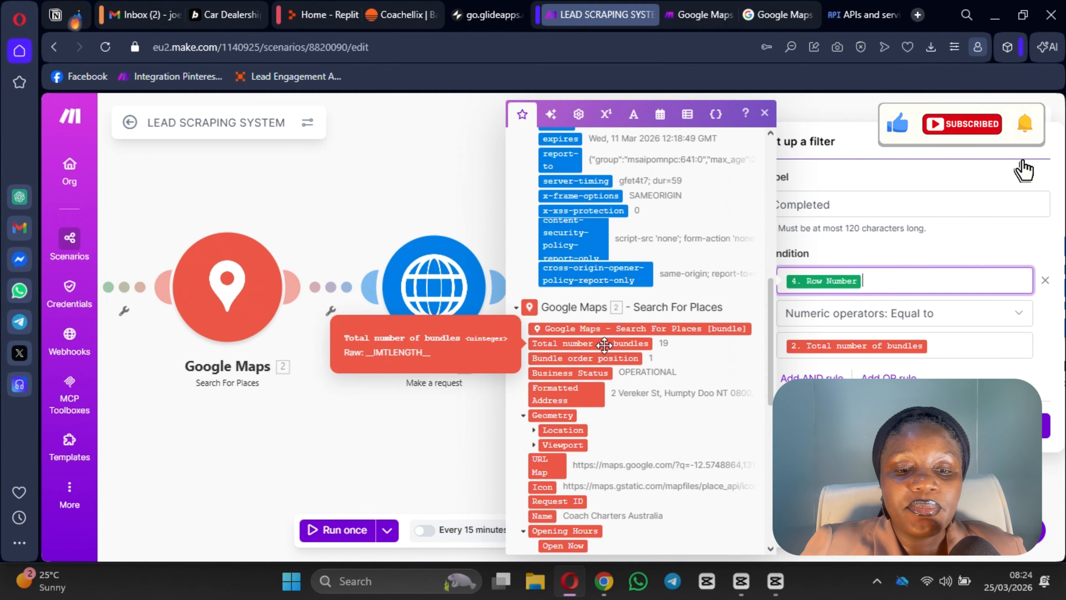
scroll(603, 344, up, 6)
scroll(602, 345, up, 5)
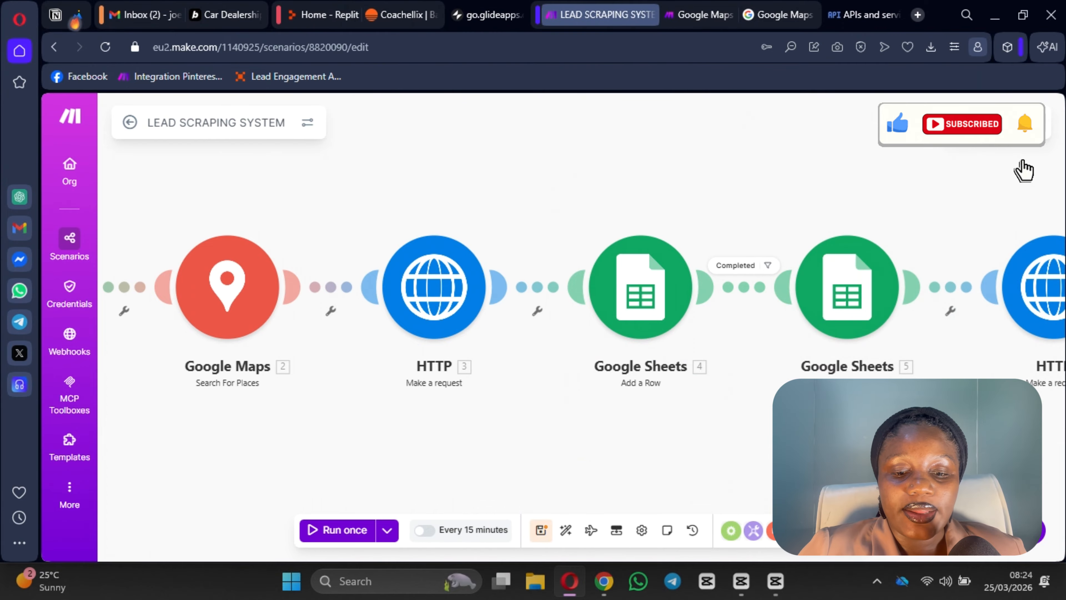
Step: Compare the Search Rows settings with the Add a Row module's spreadsheet outputs
drag(751, 439, 630, 448)
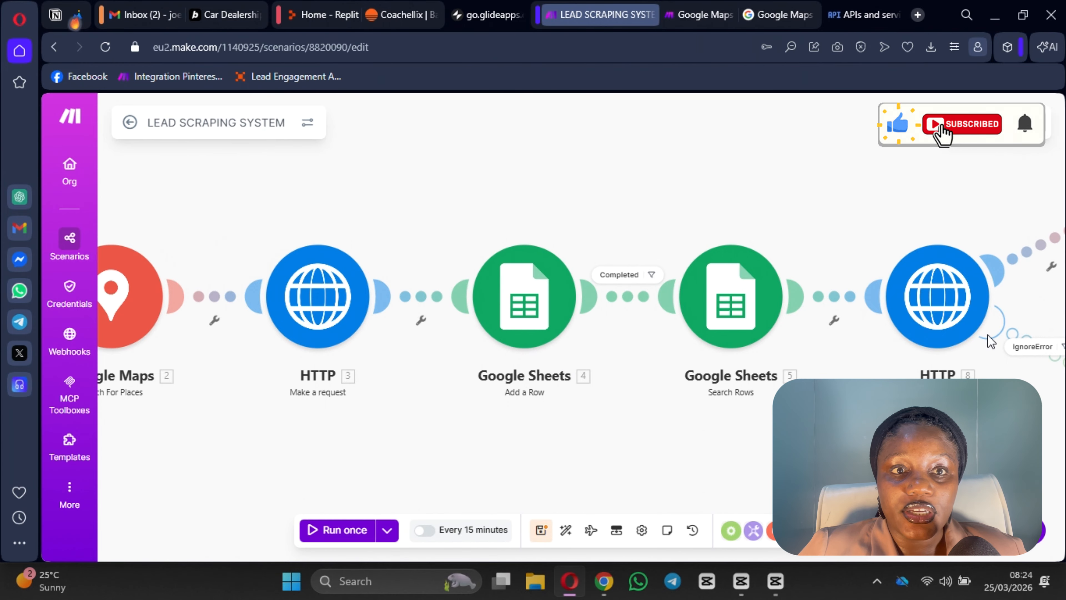
click(749, 303)
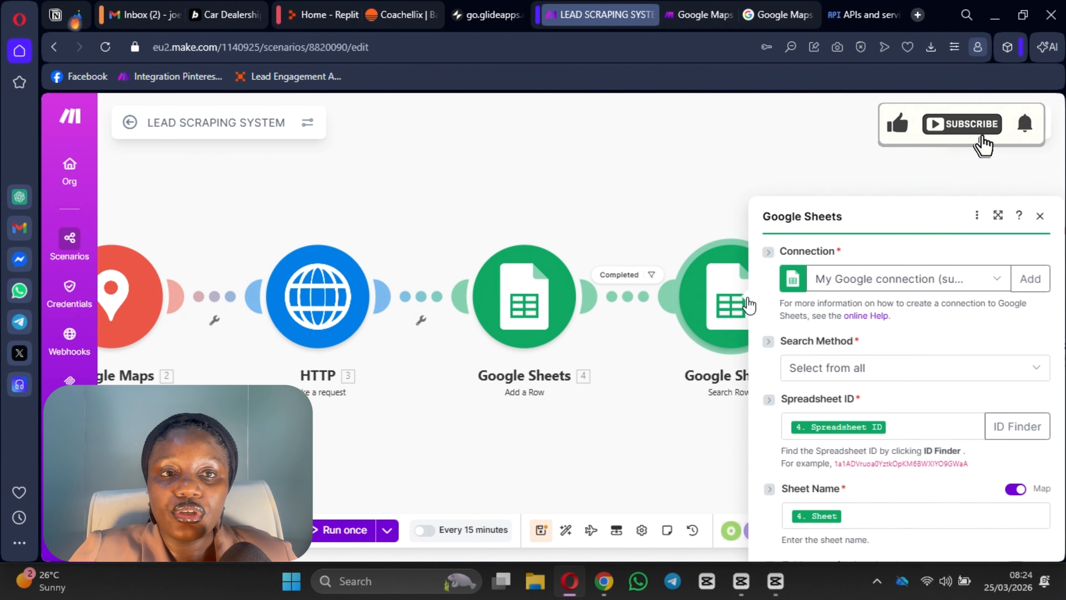
scroll(923, 357, down, 5)
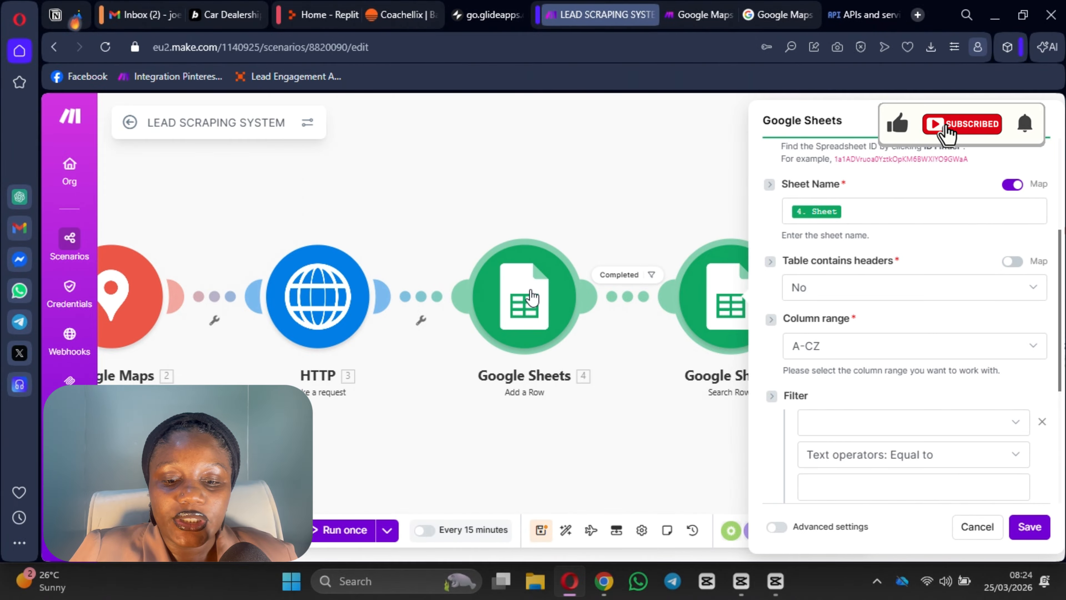
click(530, 296)
scroll(760, 400, down, 10)
scroll(718, 331, up, 5)
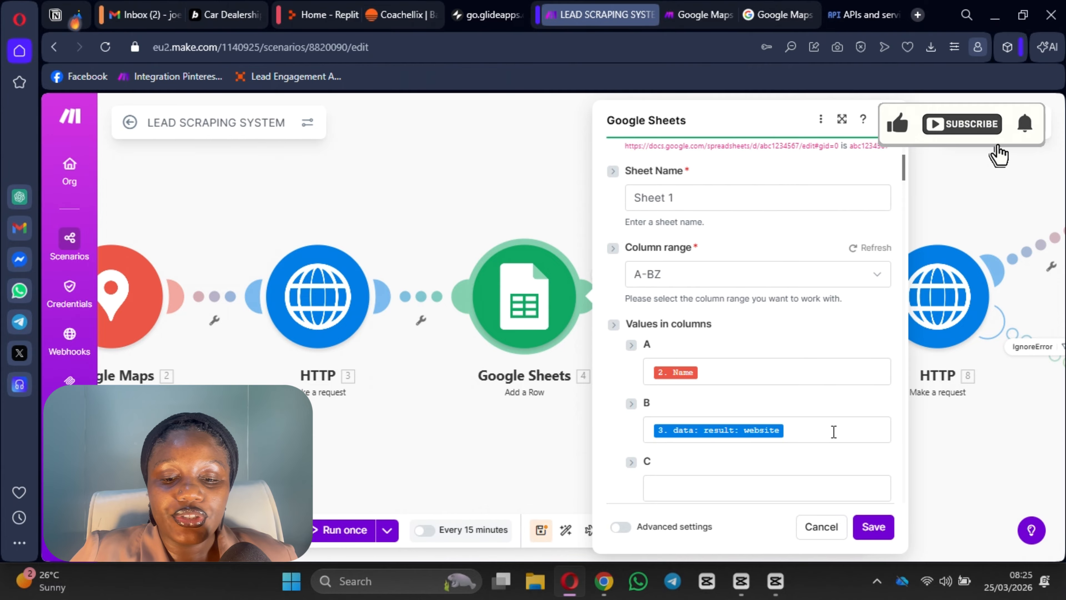
click(985, 445)
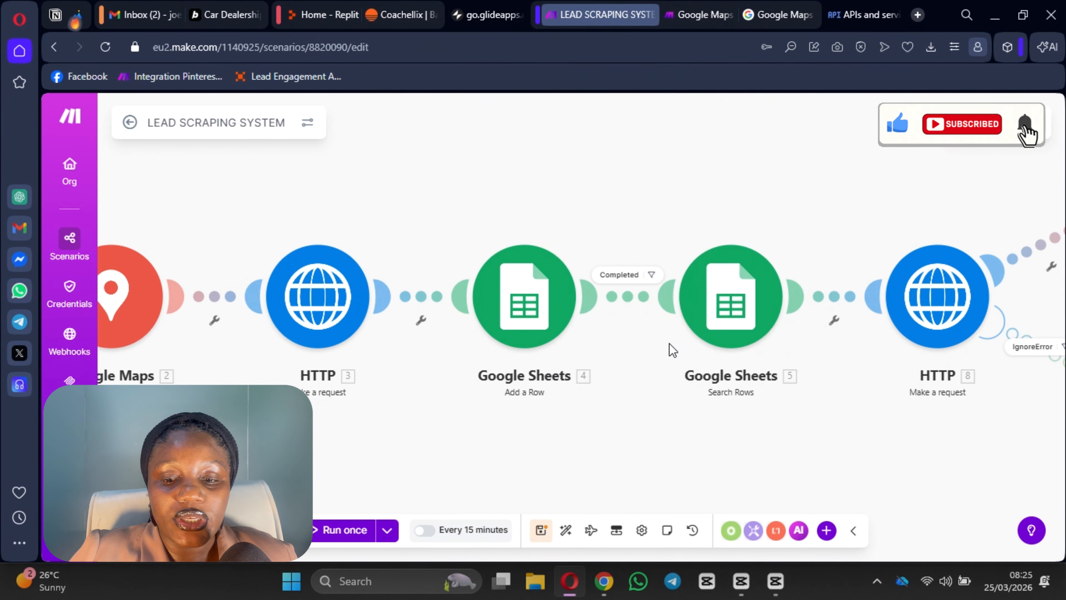
Step: Map Search Rows' Spreadsheet ID and Sheet Name from module 4's outputs, then close it
click(726, 317)
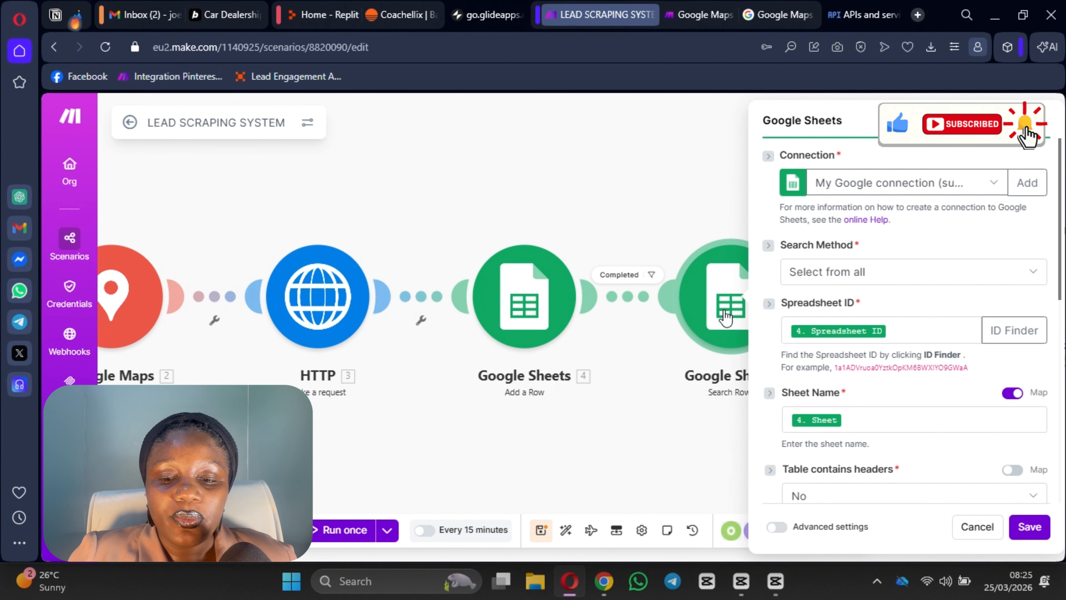
scroll(855, 374, down, 5)
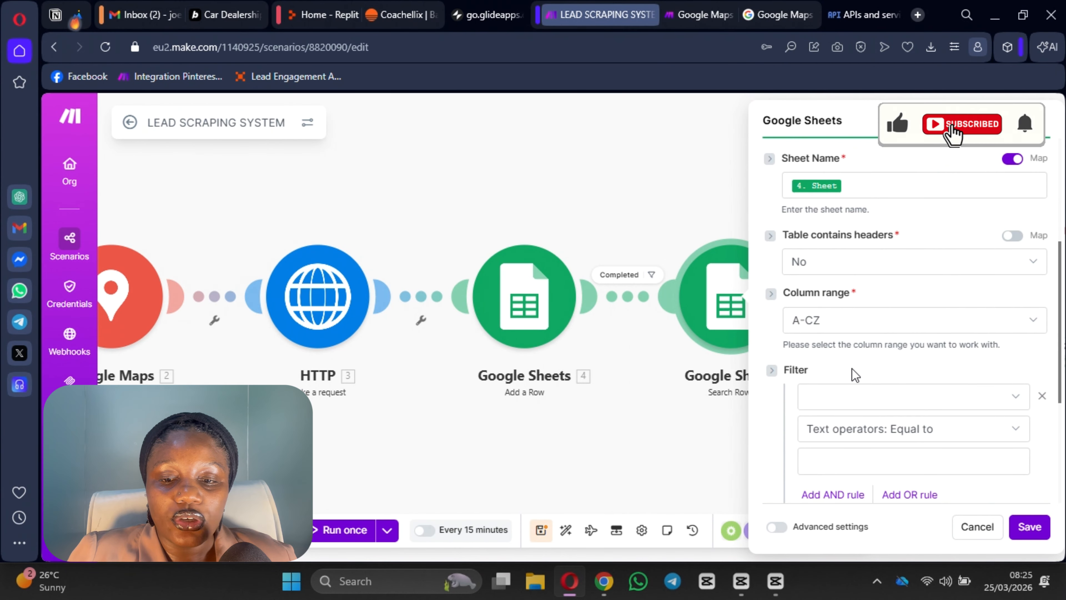
scroll(855, 374, up, 4)
scroll(839, 252, down, 2)
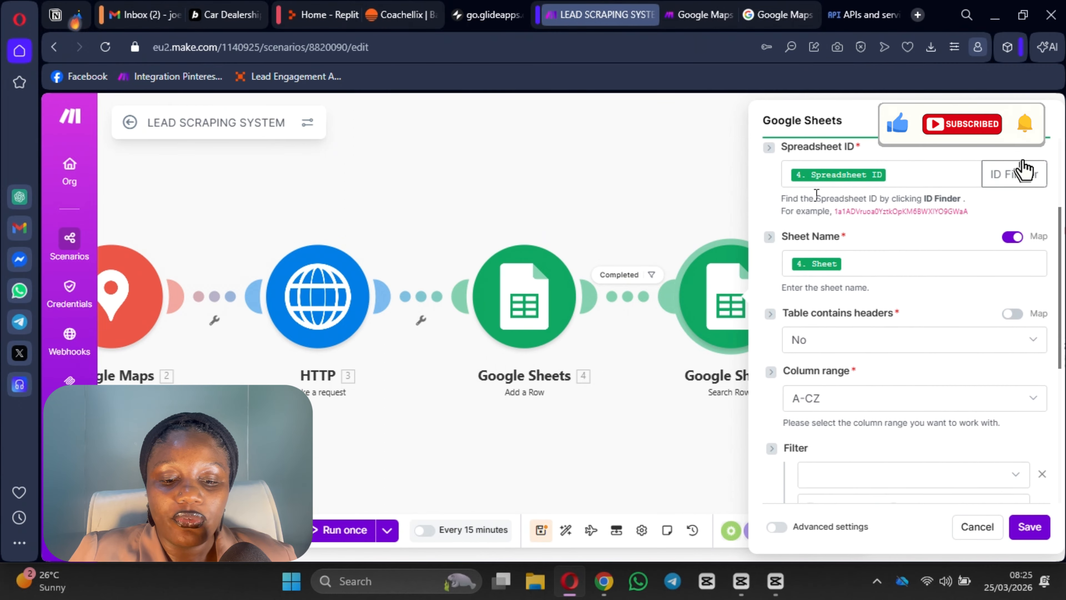
click(827, 176)
scroll(646, 328, down, 10)
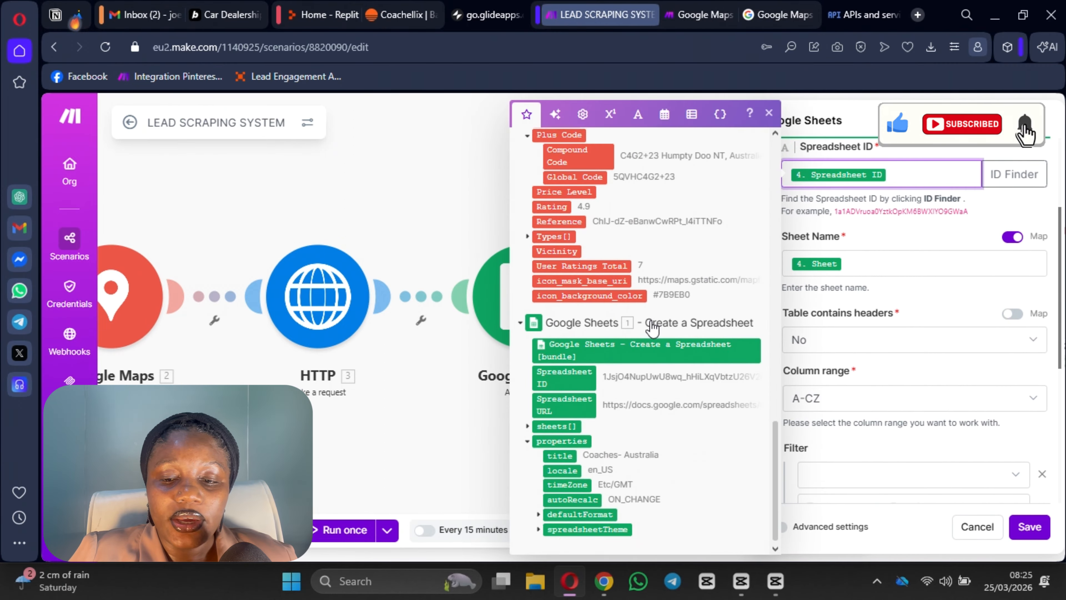
scroll(651, 327, up, 10)
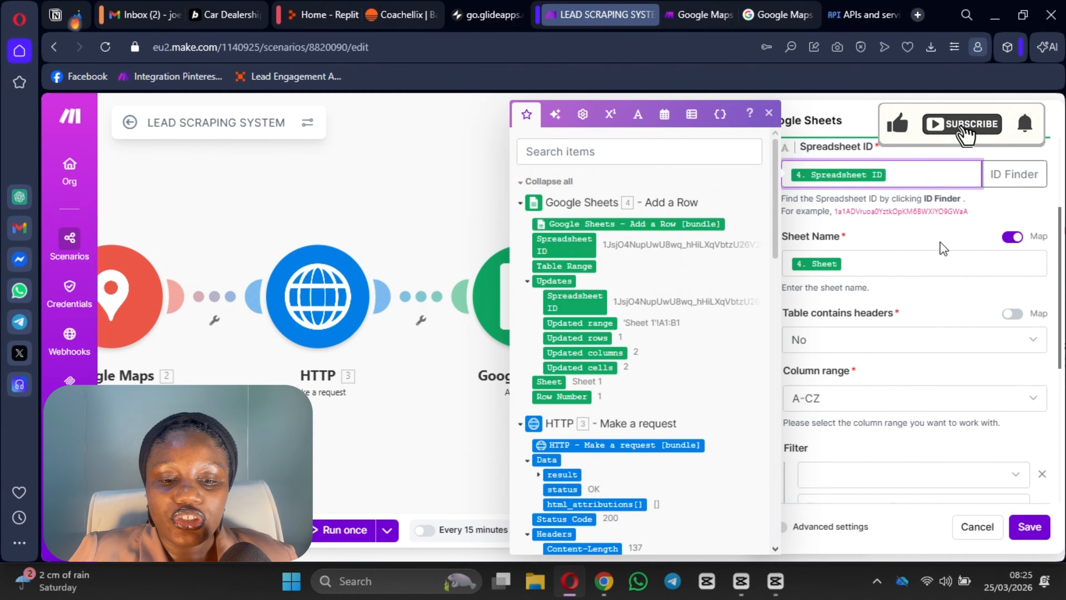
click(972, 220)
click(872, 264)
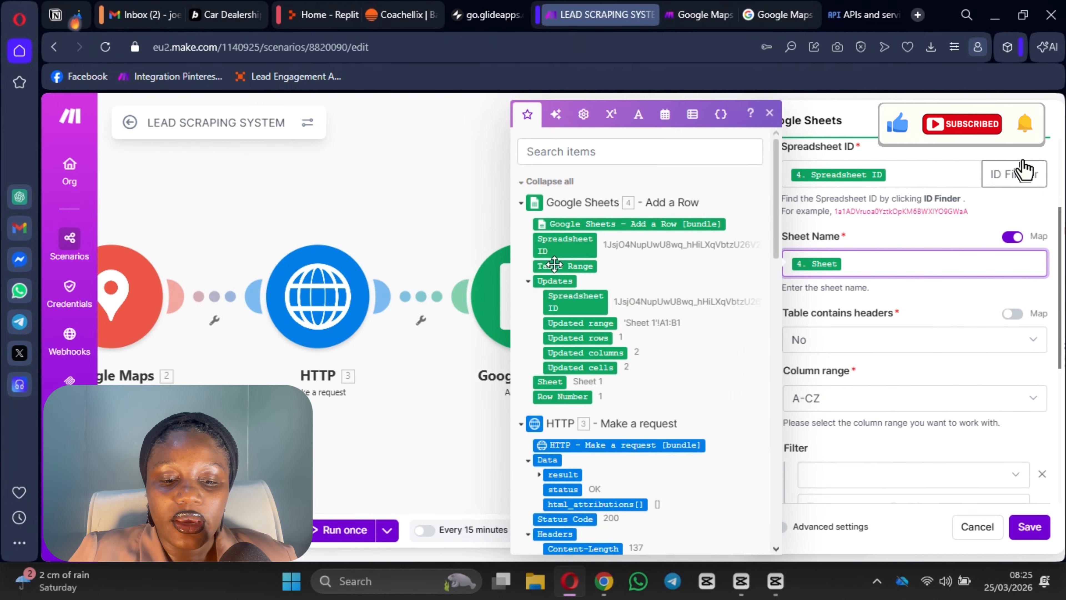
scroll(532, 392, down, 15)
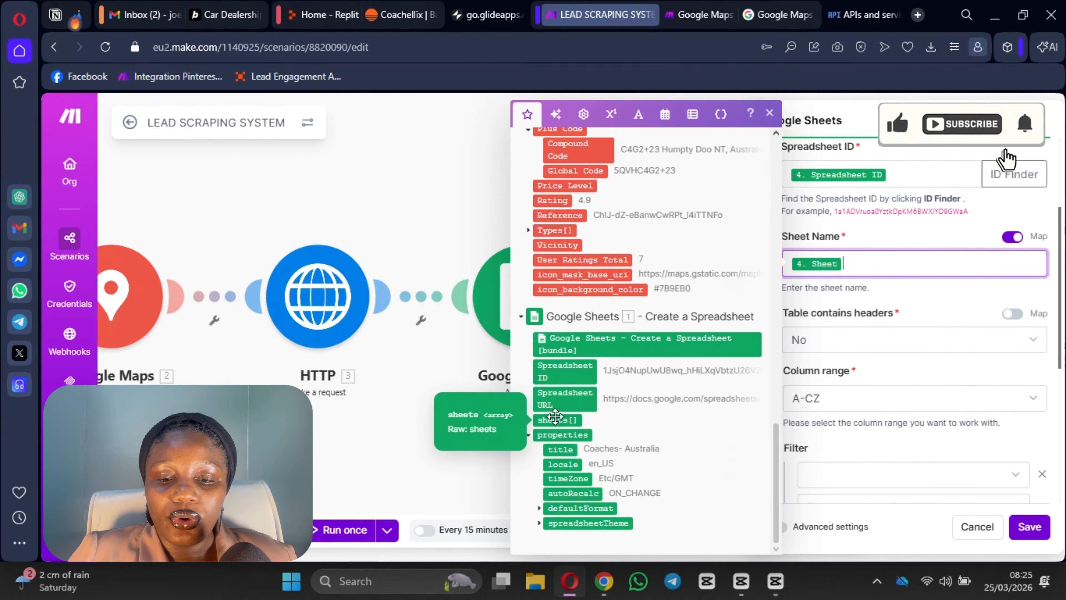
click(927, 306)
scroll(881, 327, down, 6)
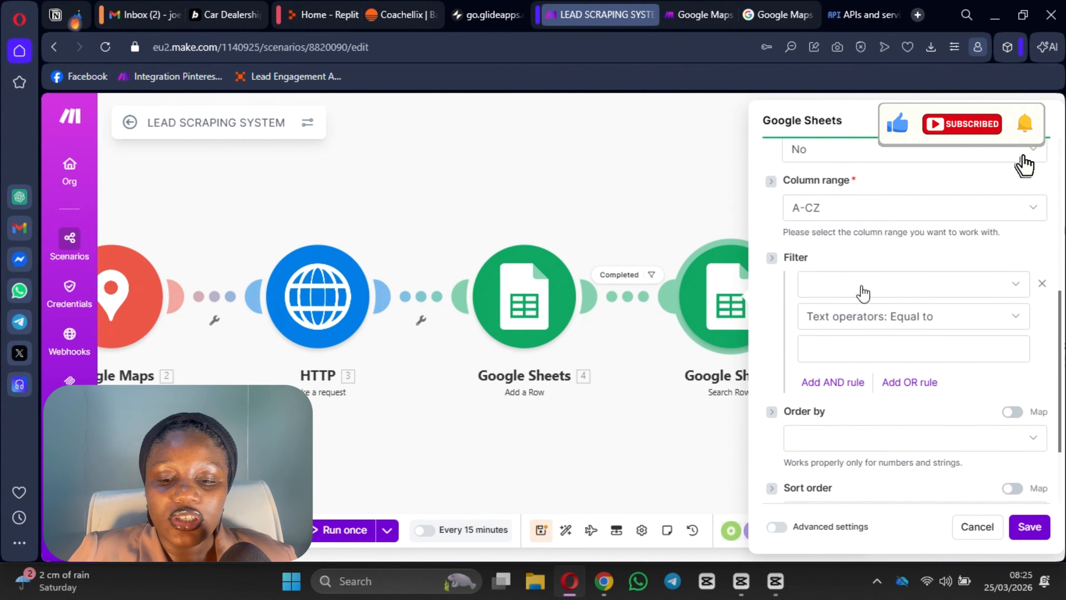
scroll(856, 420, up, 6)
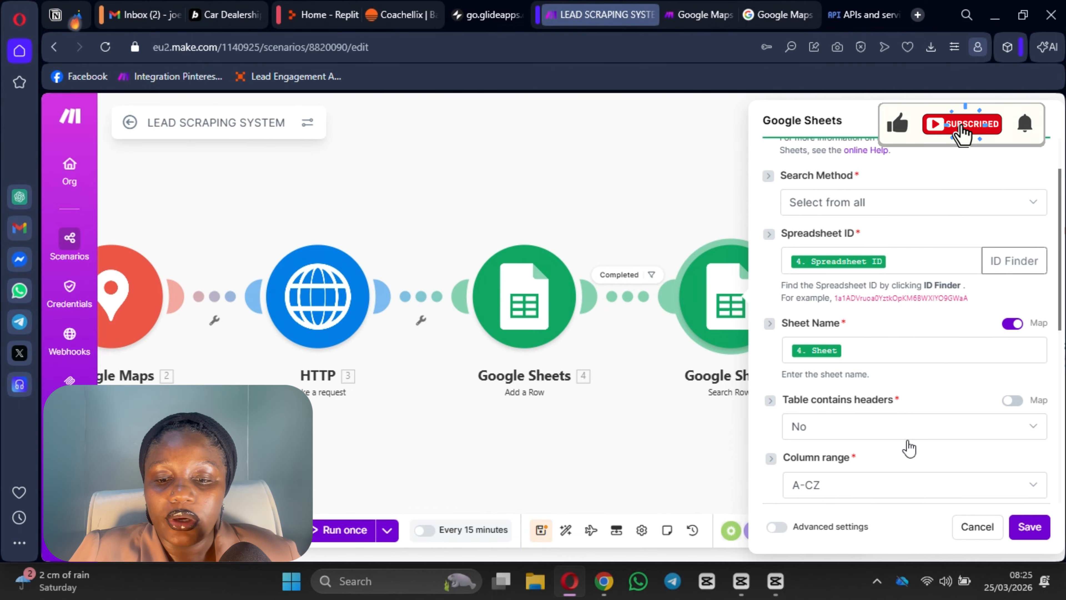
click(1040, 121)
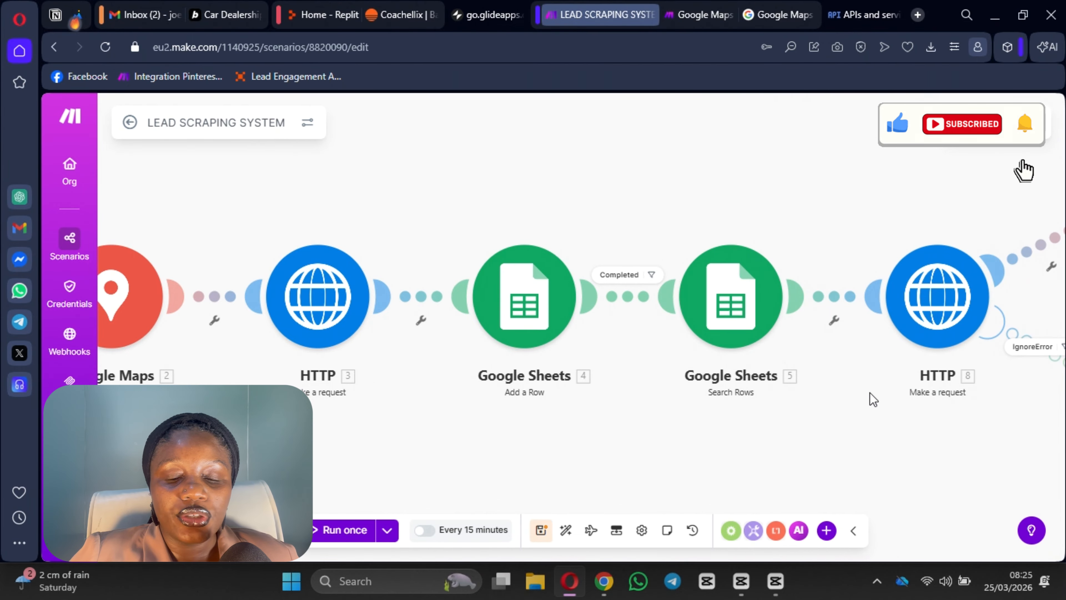
drag(873, 399, 636, 394)
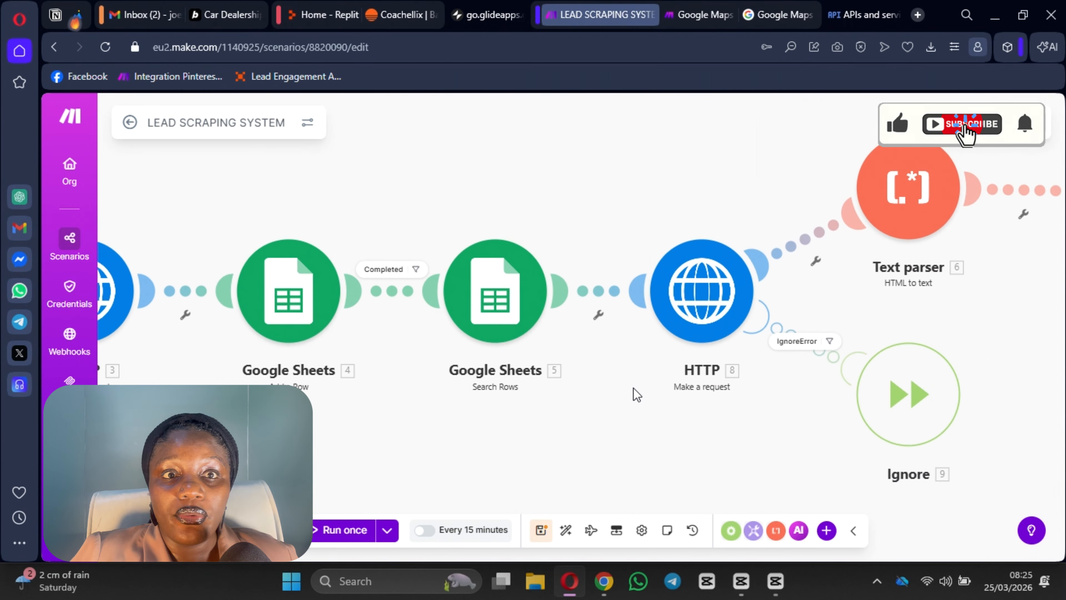
click(713, 313)
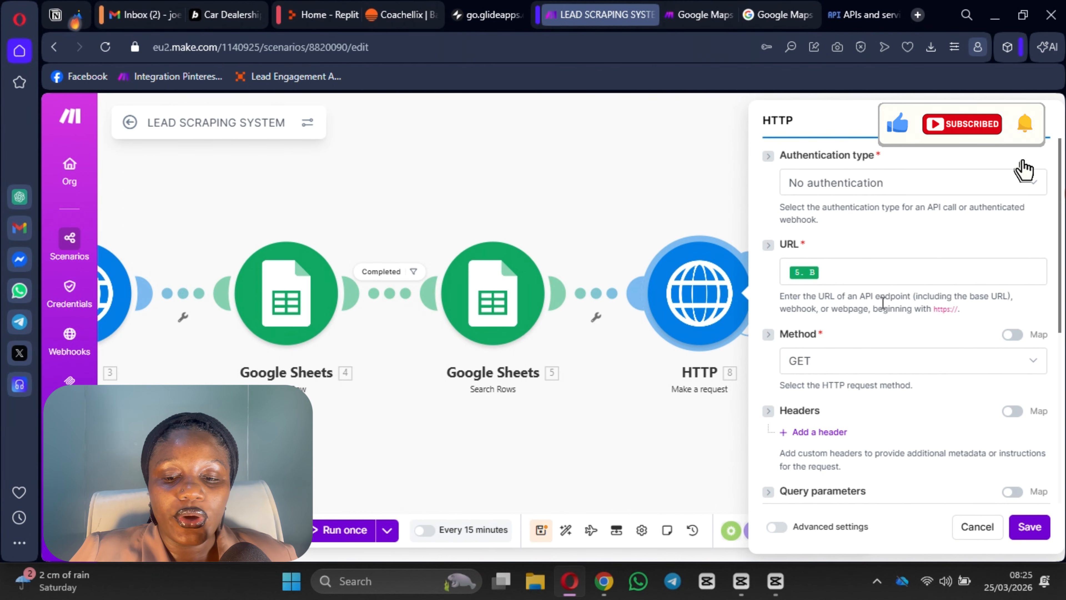
scroll(859, 290, down, 3)
scroll(862, 332, down, 2)
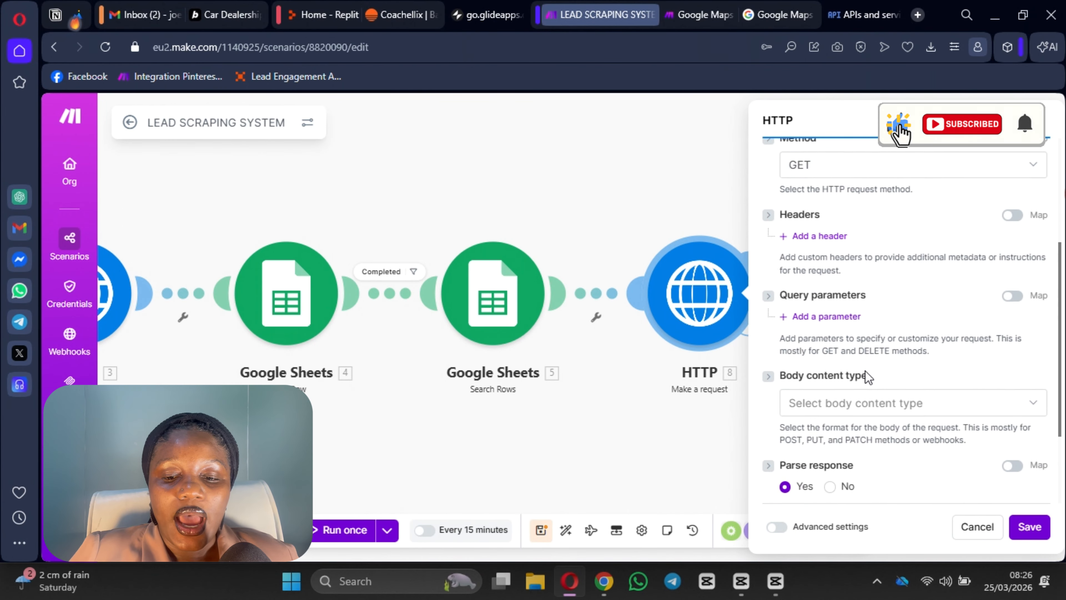
scroll(861, 370, up, 5)
scroll(893, 361, down, 7)
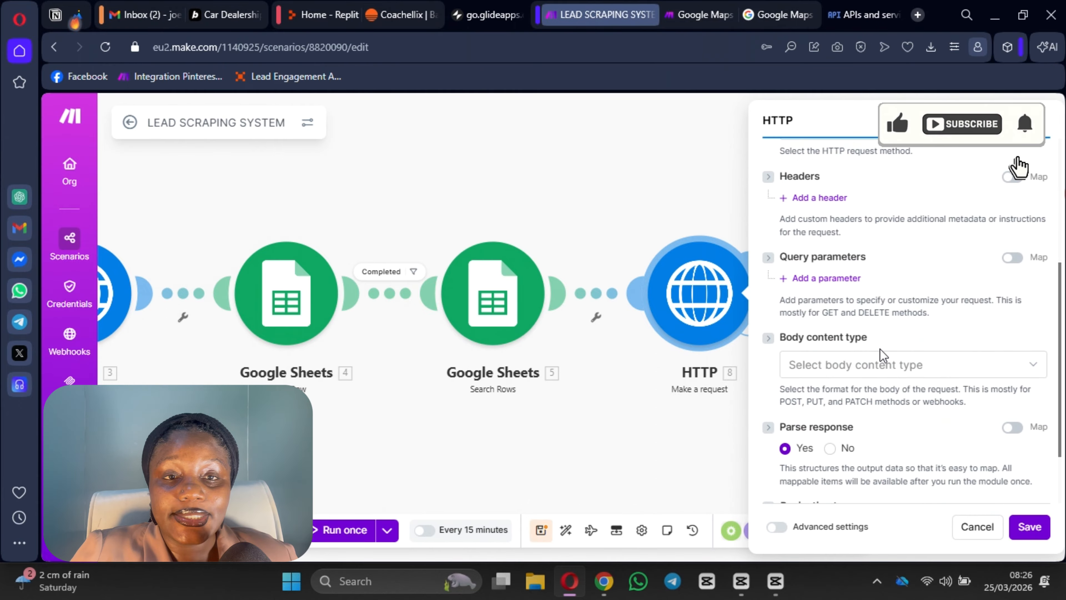
scroll(927, 420, up, 5)
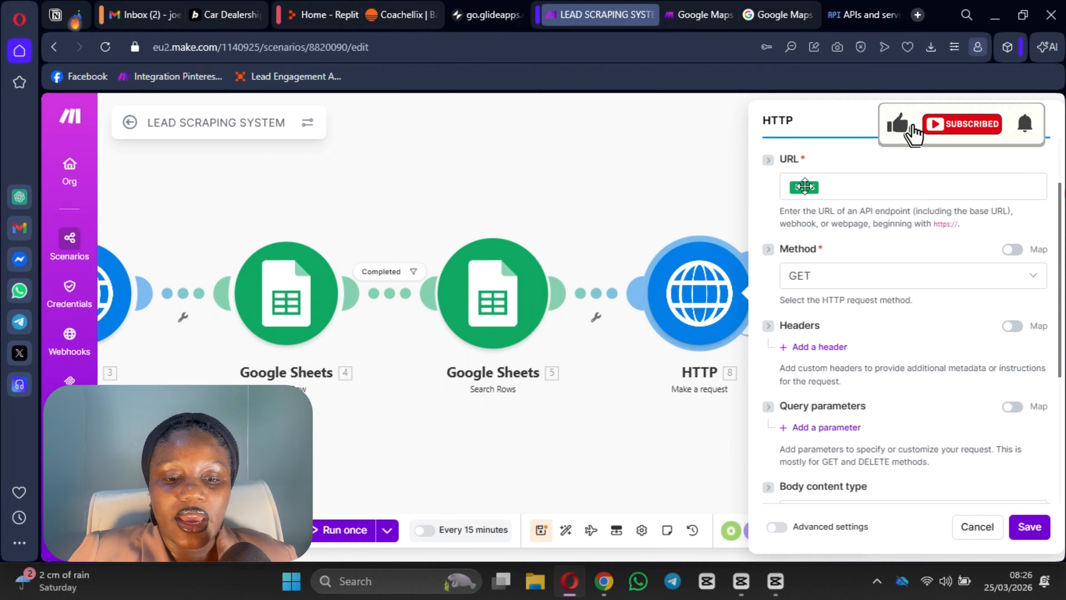
click(817, 186)
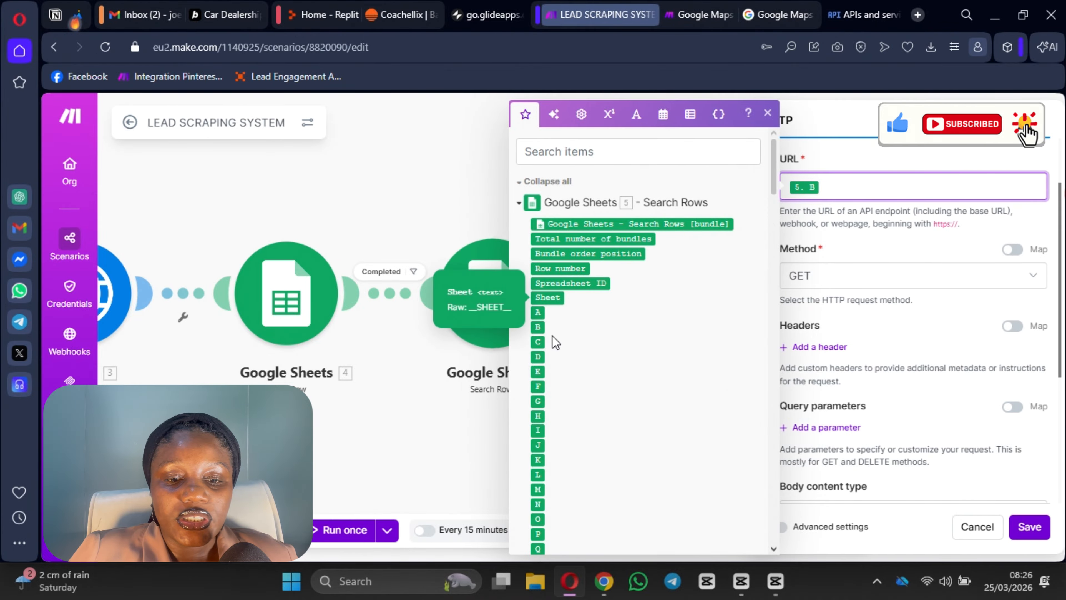
scroll(541, 273, down, 2)
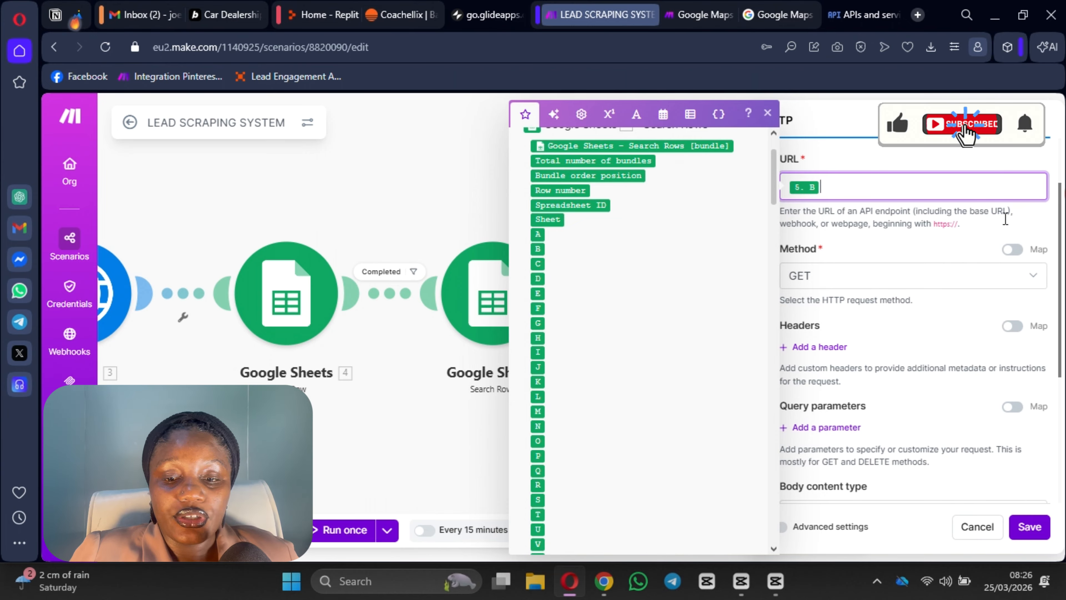
scroll(863, 227, down, 3)
scroll(864, 263, up, 5)
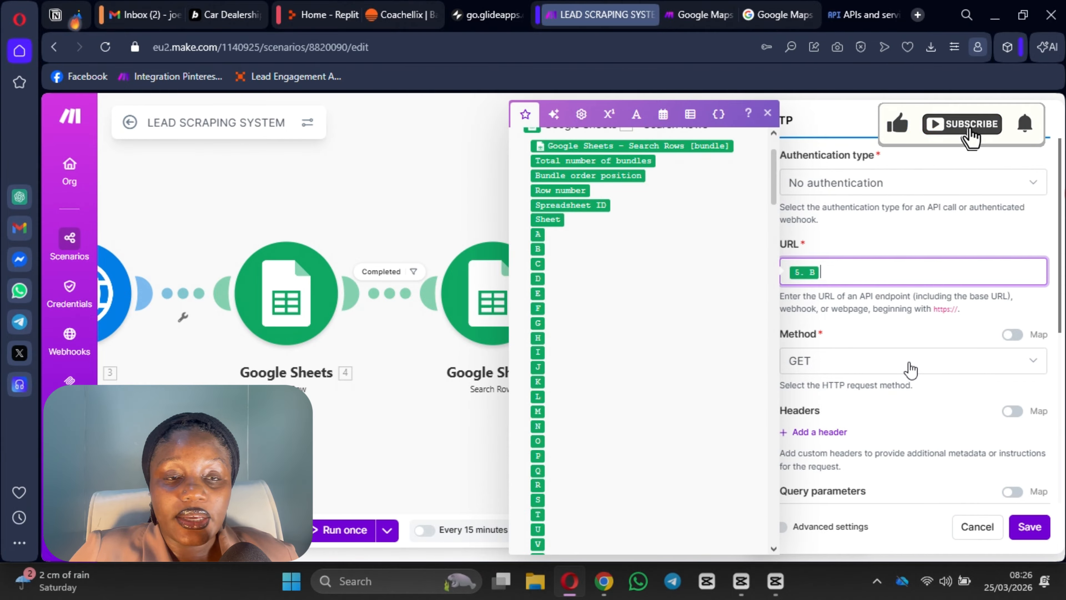
scroll(908, 372, down, 5)
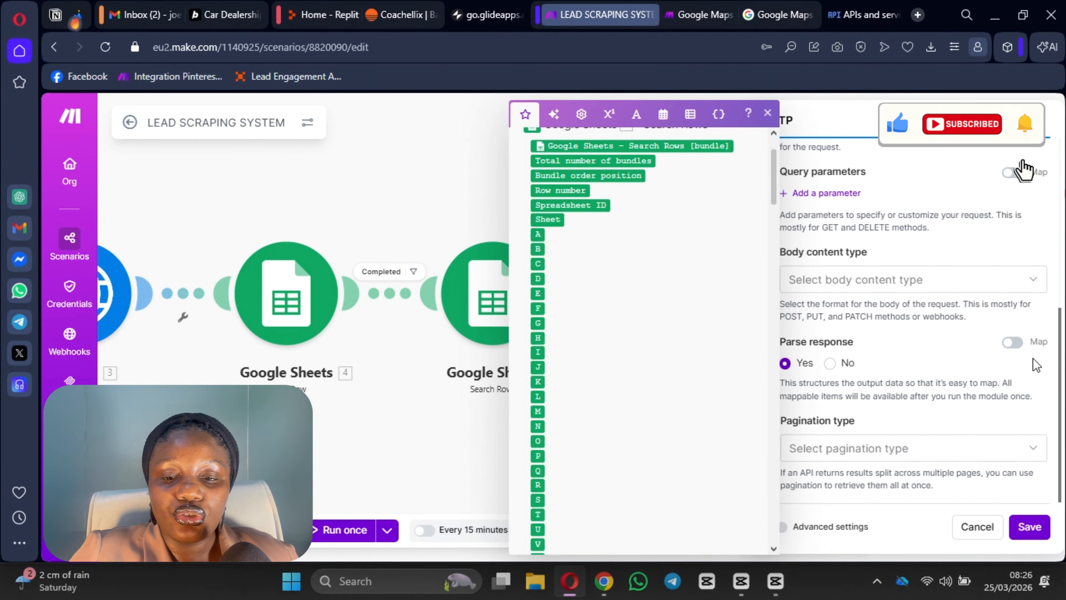
click(1040, 120)
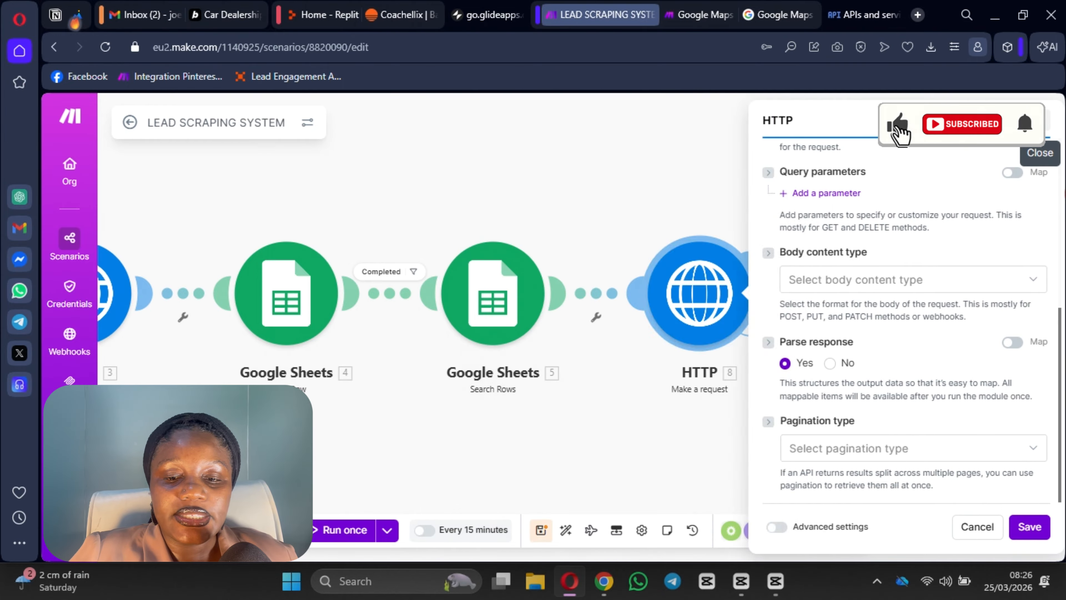
drag(861, 303, 567, 323)
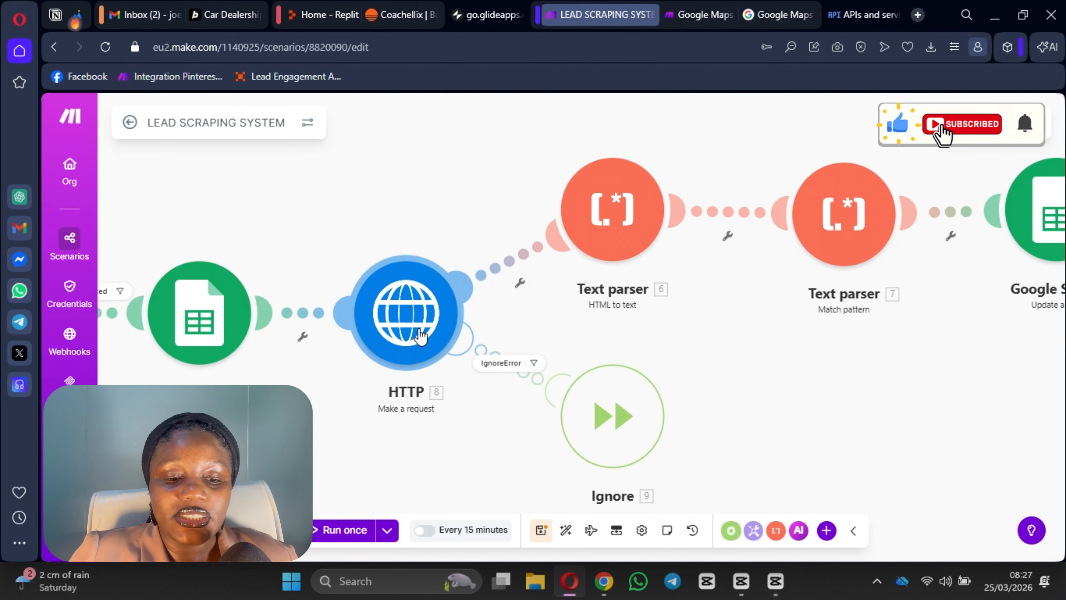
click(412, 337)
Step: Confirm Text parser 6 converts HTML from HTTP 8's Data, and save it
scroll(595, 291, down, 8)
scroll(595, 291, up, 8)
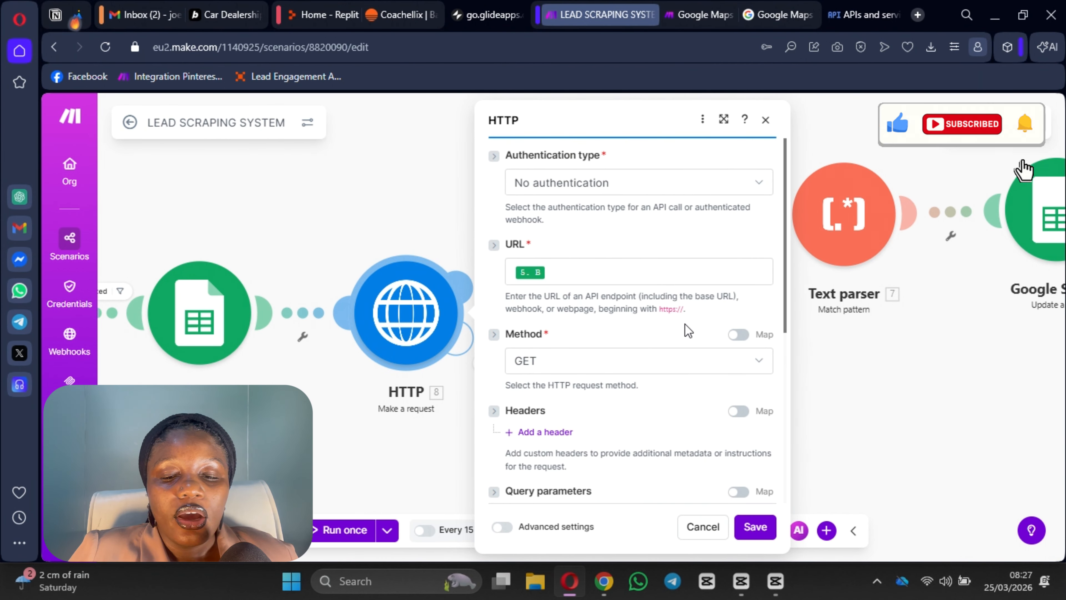
click(765, 119)
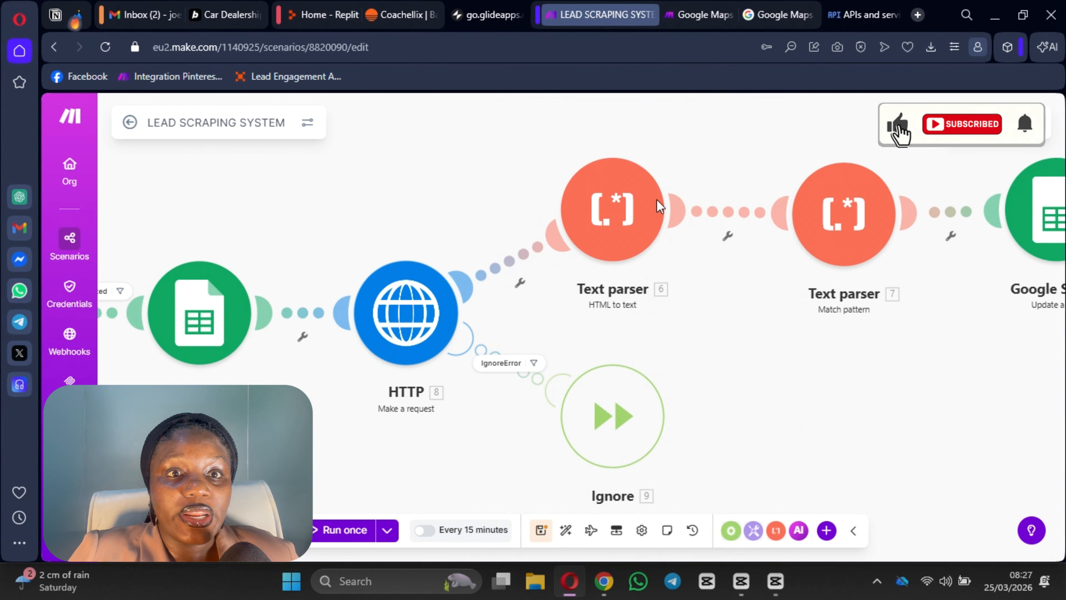
click(607, 221)
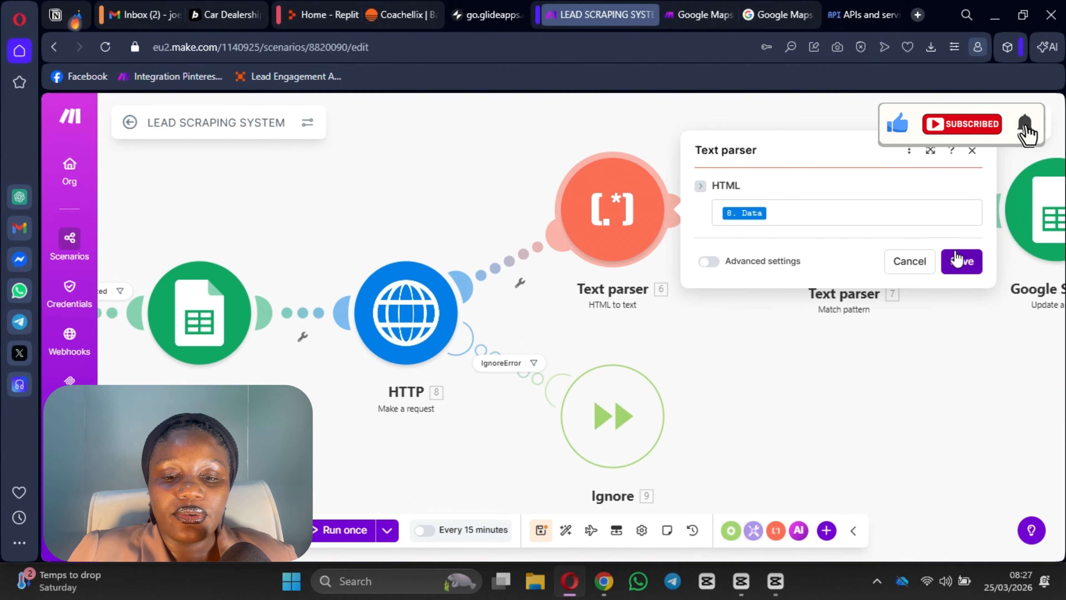
click(961, 269)
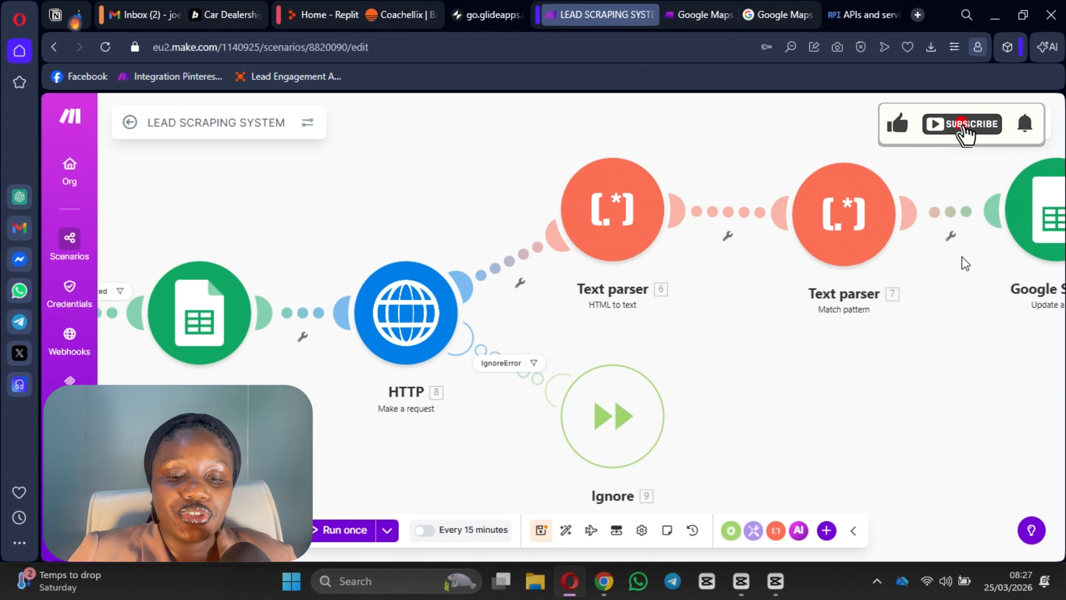
drag(778, 317, 565, 336)
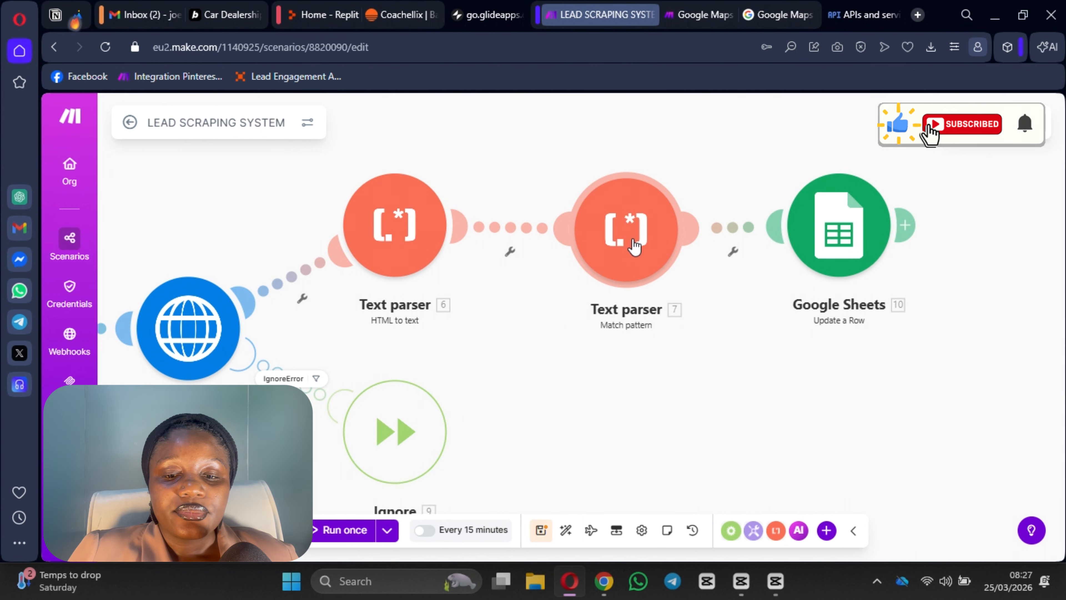
Step: Check Text parser 7's email regex with global match, map Text to 6. Text, and save
click(634, 246)
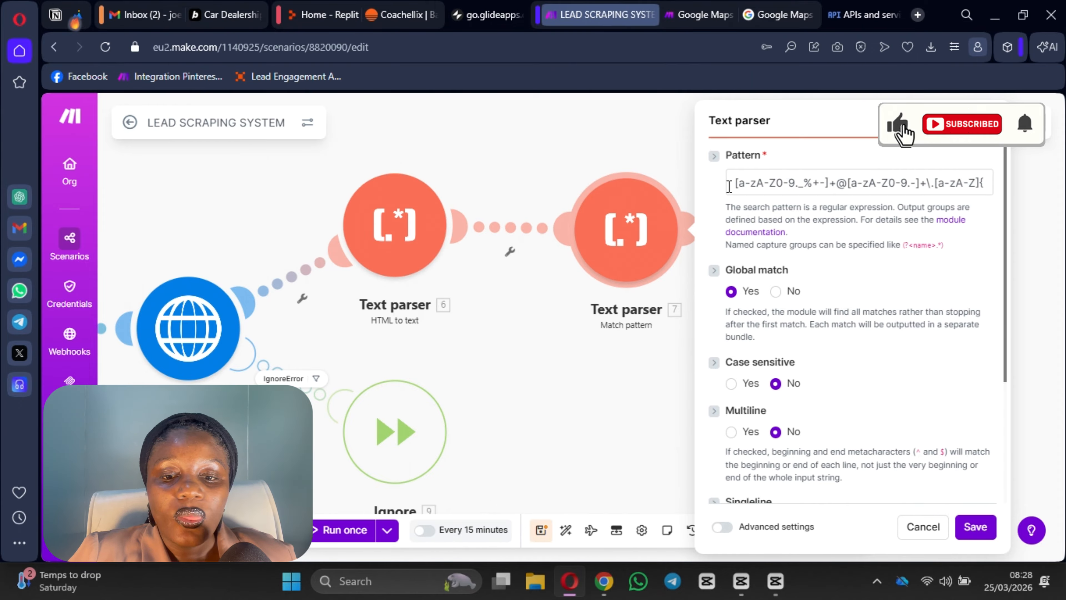
click(756, 183)
key(ctrl+a)
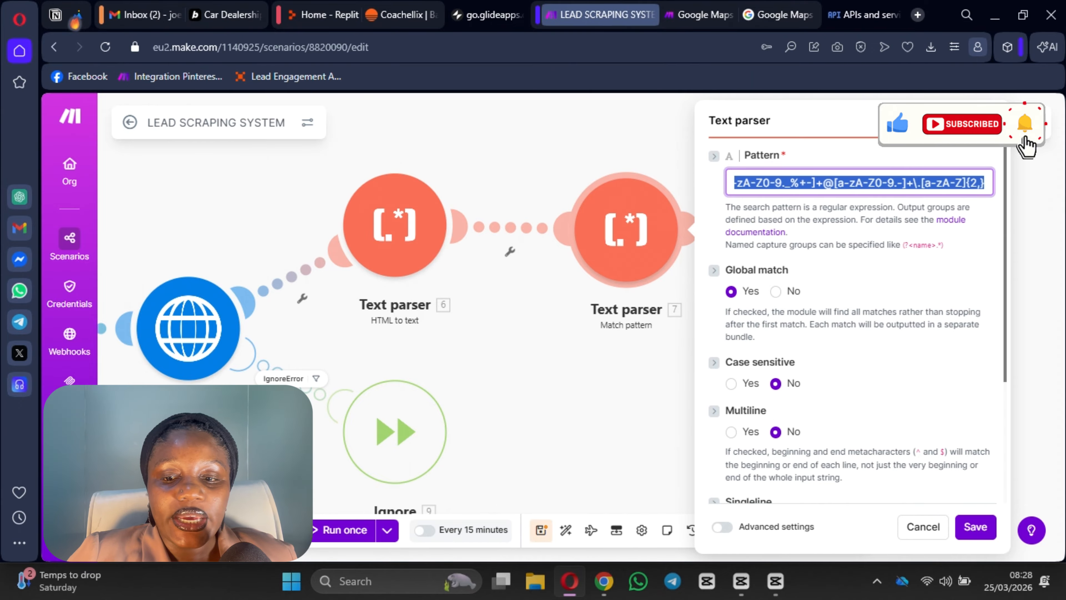
click(839, 236)
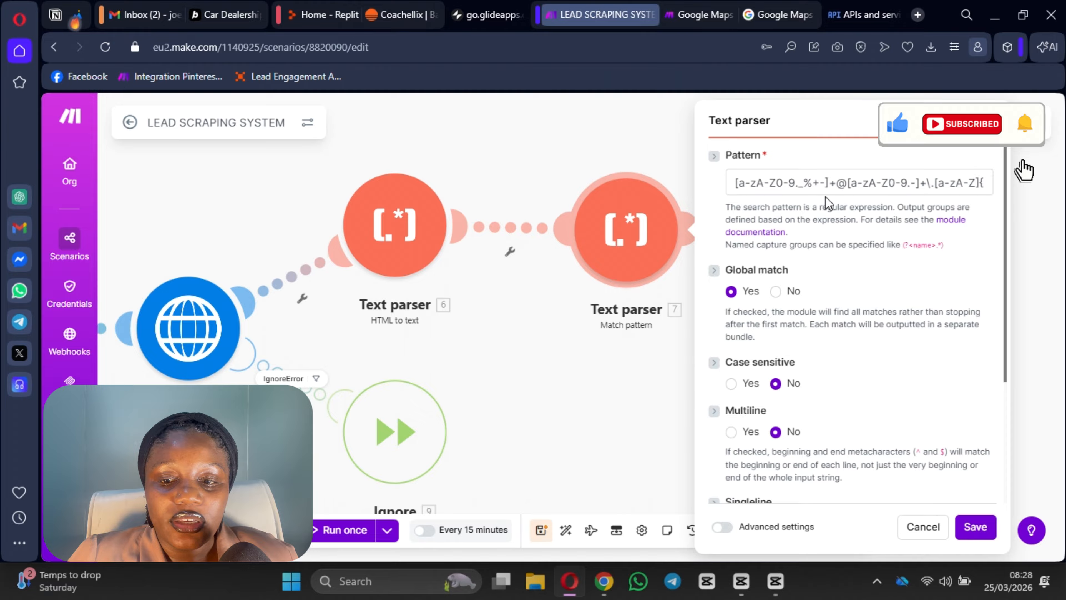
drag(733, 182, 1024, 212)
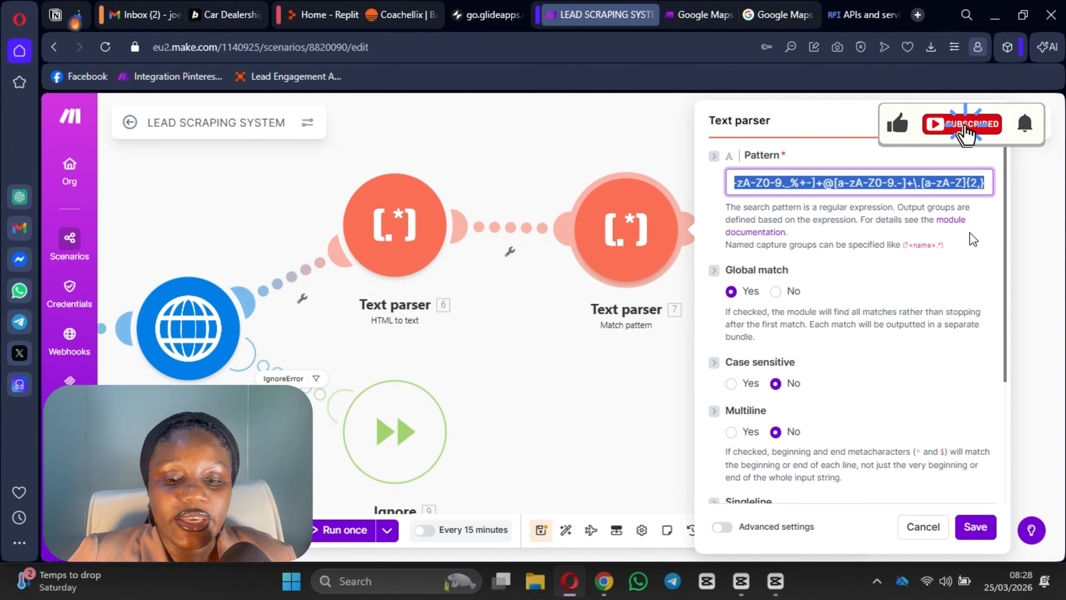
click(973, 240)
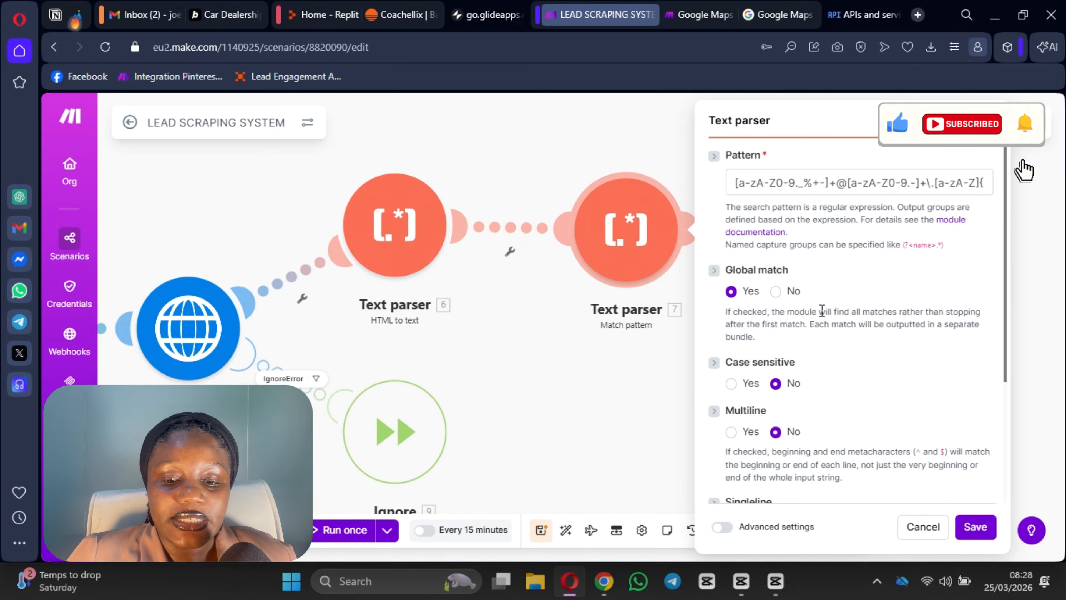
scroll(821, 311, down, 5)
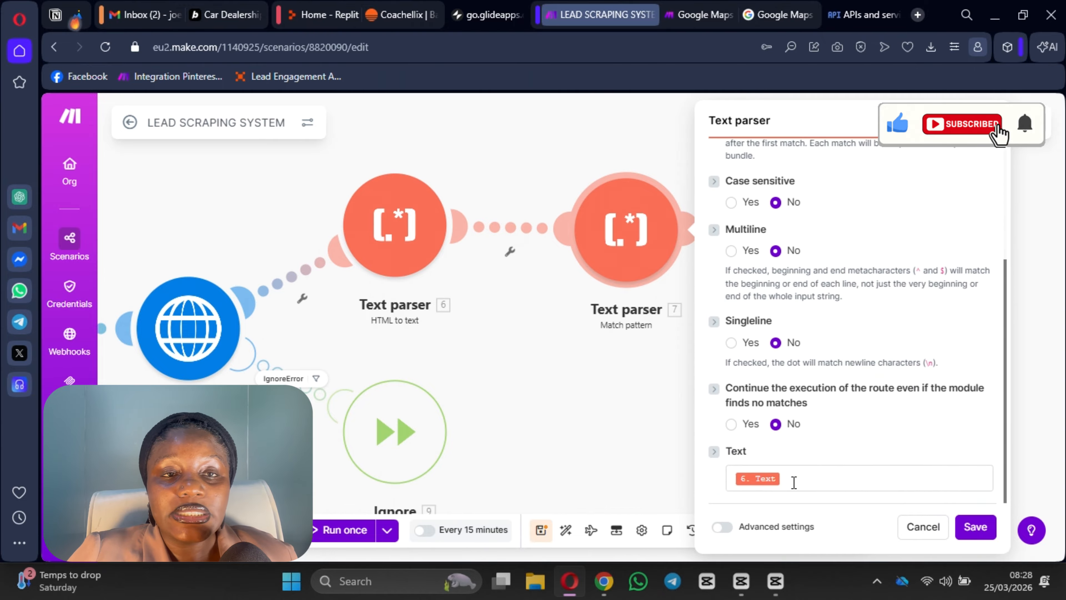
click(794, 482)
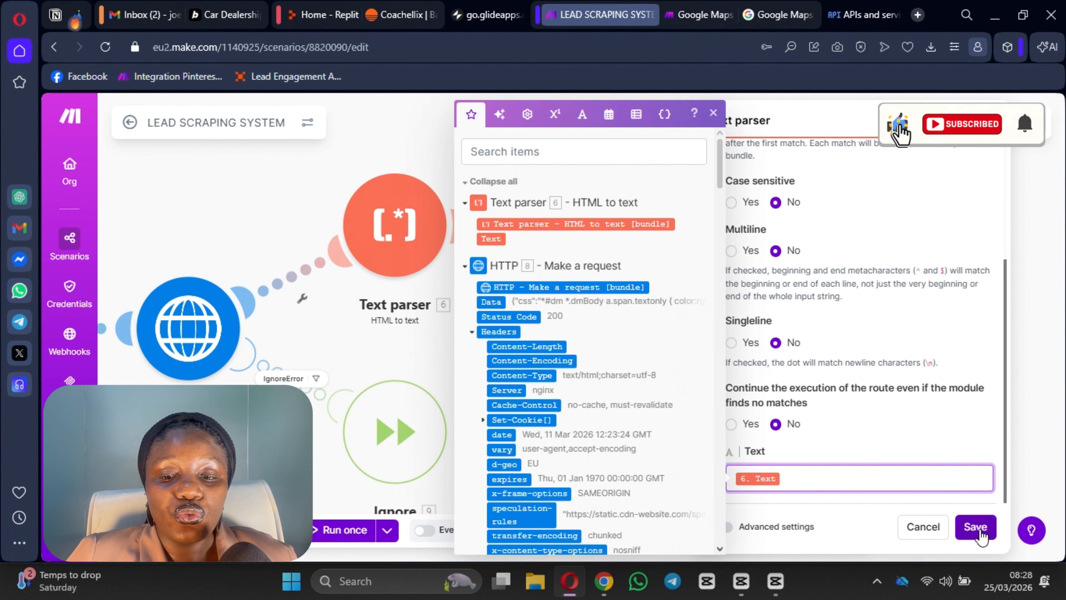
click(976, 529)
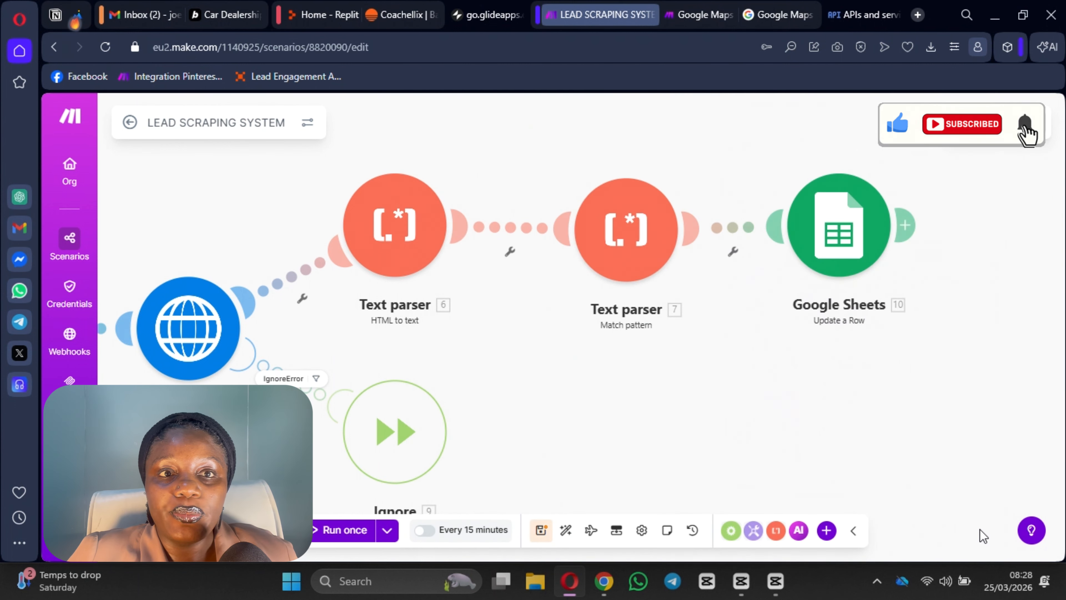
Step: Check Update a Row's column C mapping, save the module, then save the scenario
click(858, 253)
scroll(644, 358, down, 3)
scroll(644, 358, down, 5)
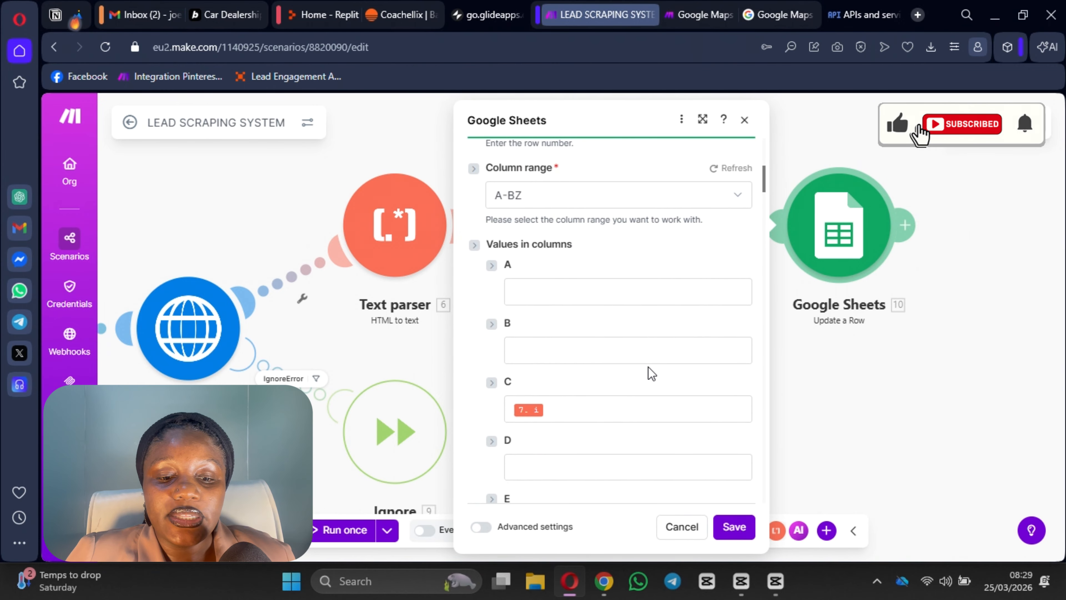
click(575, 407)
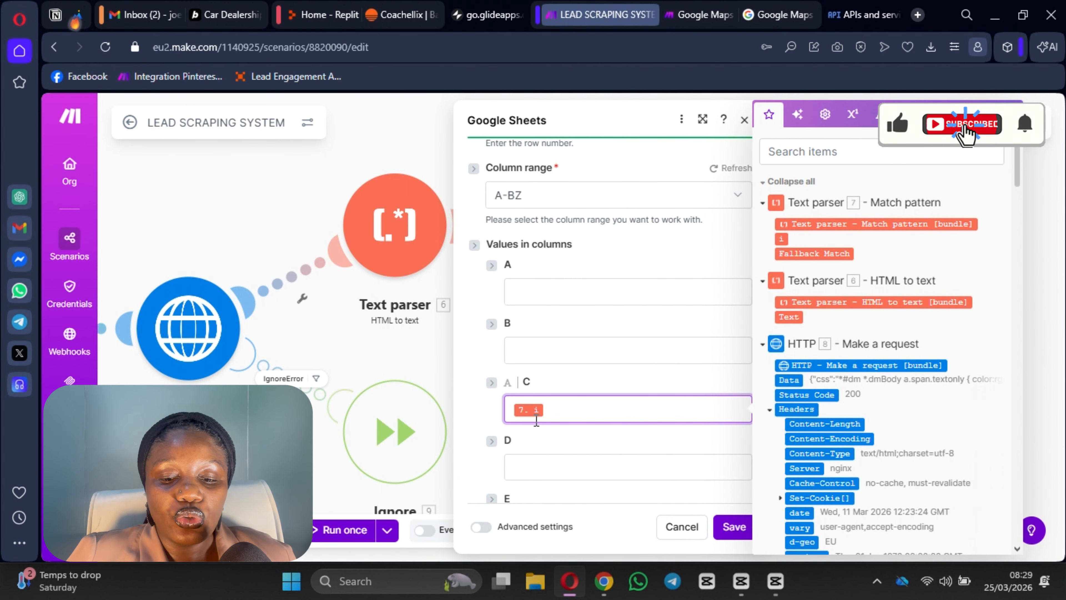
click(731, 527)
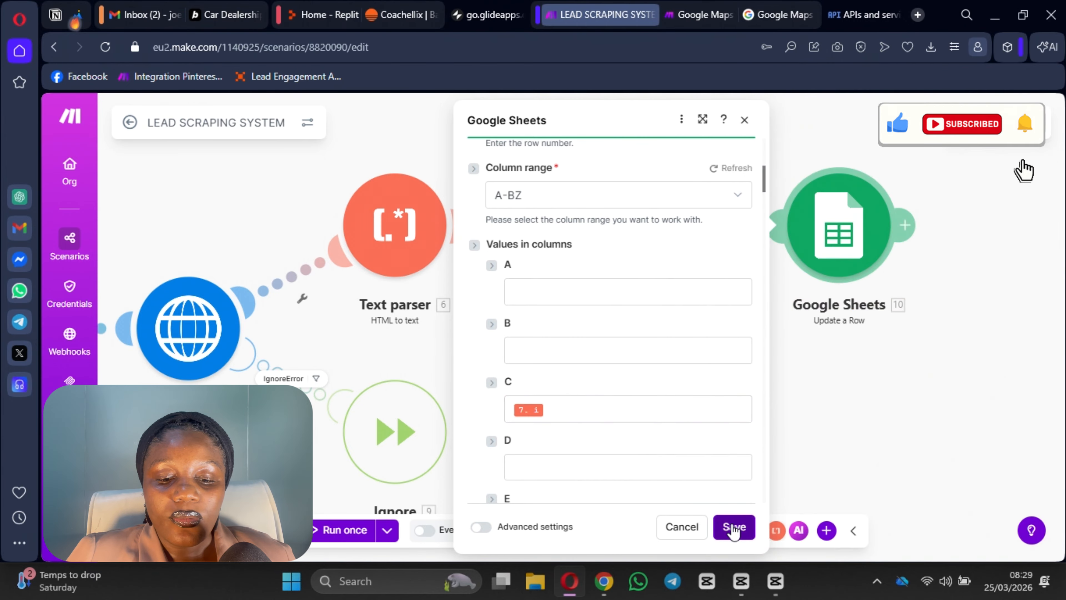
click(542, 531)
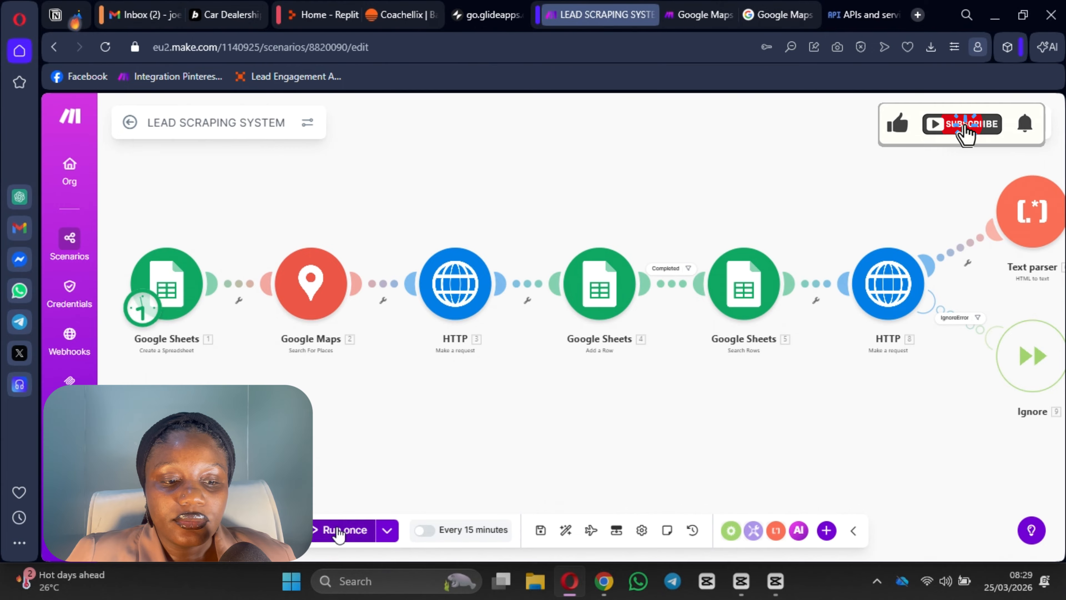
Step: Run the scenario once and copy HTTP 8's InvalidConfigurationError type from its execution details
click(340, 530)
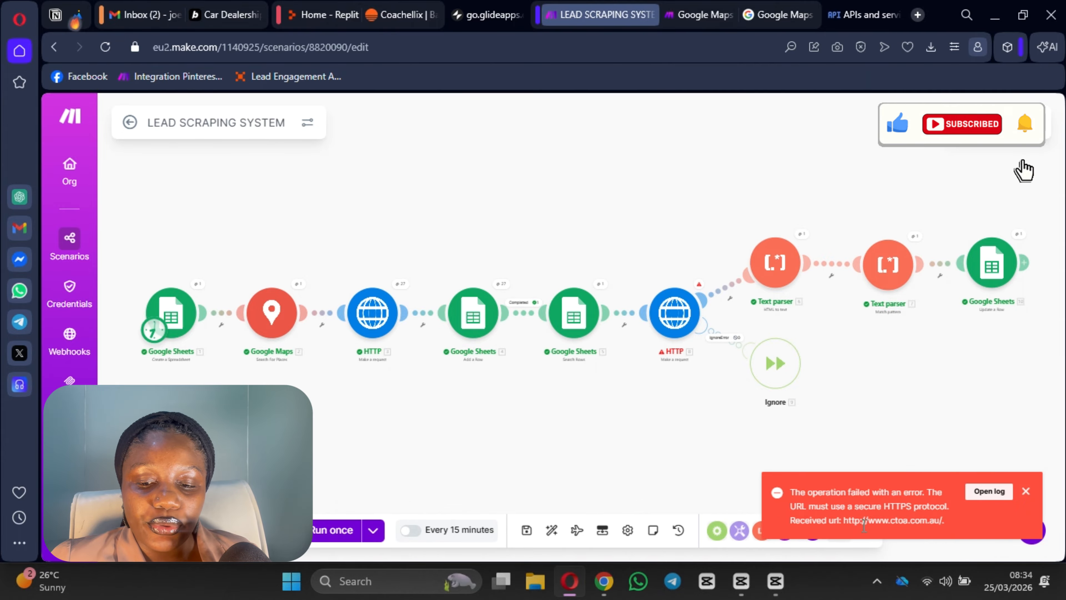
drag(936, 520, 737, 326)
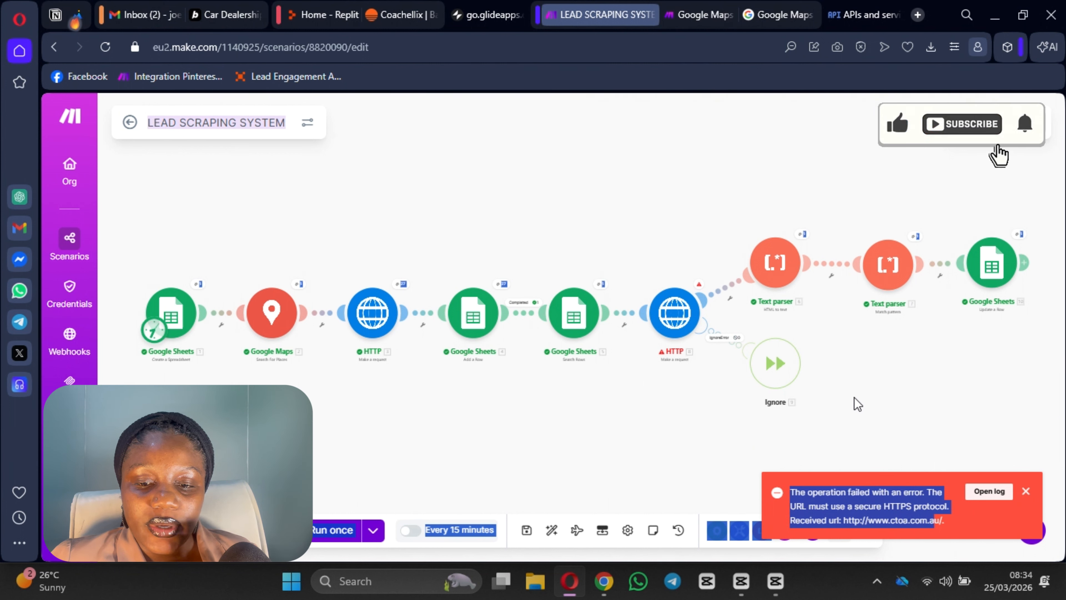
click(699, 286)
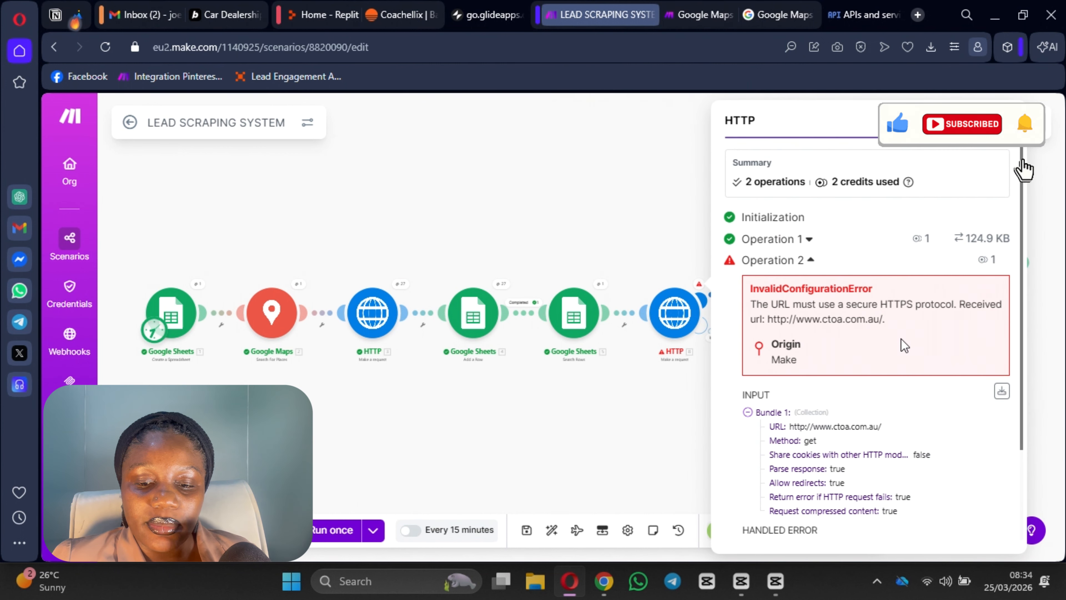
scroll(823, 364, down, 3)
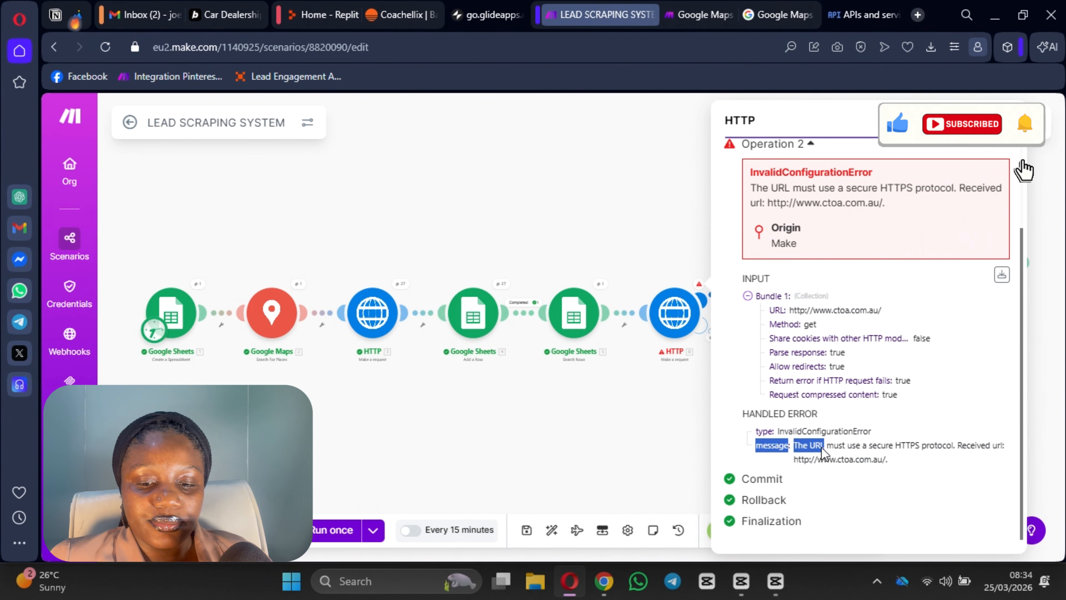
double_click(822, 431)
key(ctrl+c)
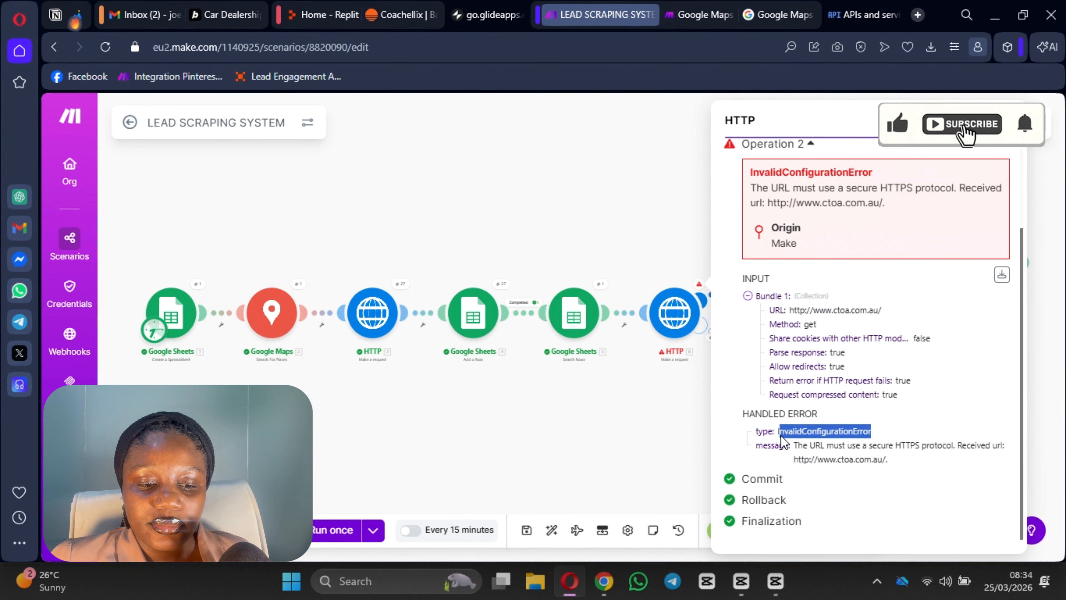
click(339, 382)
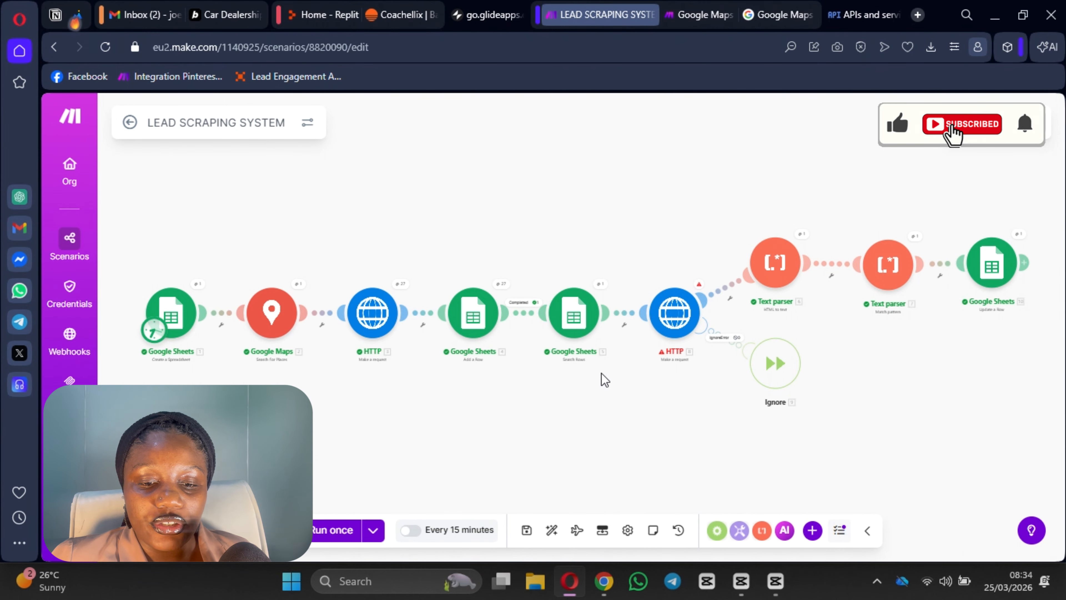
click(776, 372)
click(654, 478)
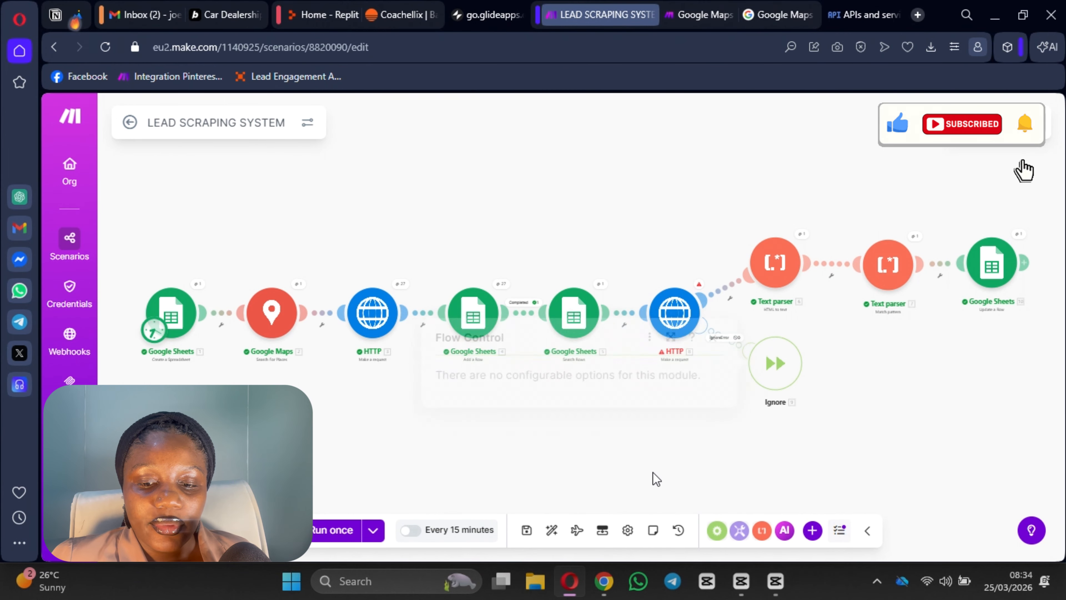
Step: Add an OR rule to IgnoreError: 8. Error: Type equals InvalidConfigurationError, then save
click(729, 345)
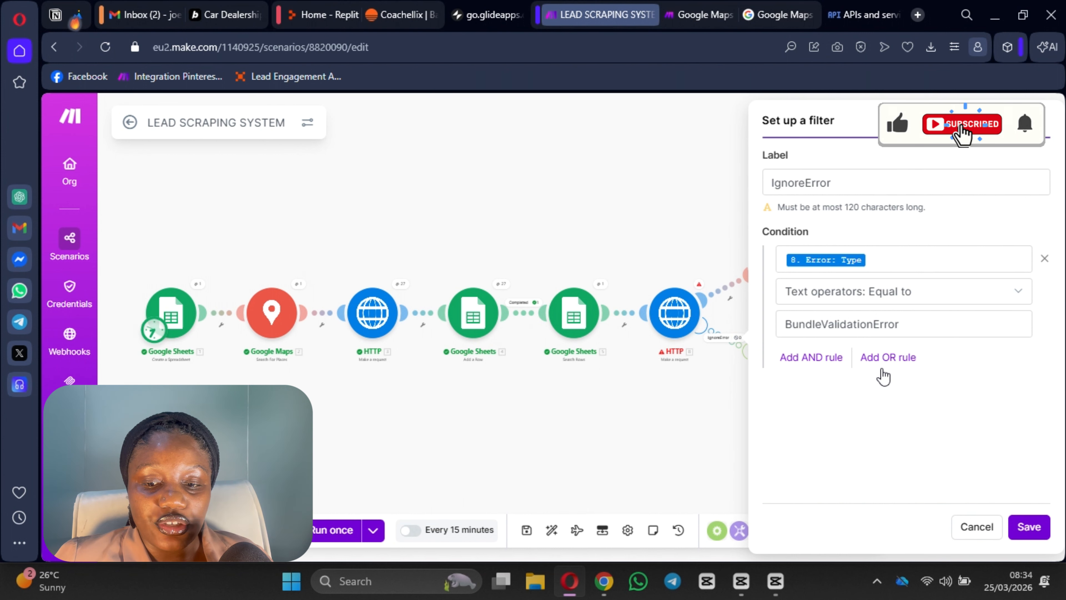
click(887, 358)
scroll(879, 369, down, 1)
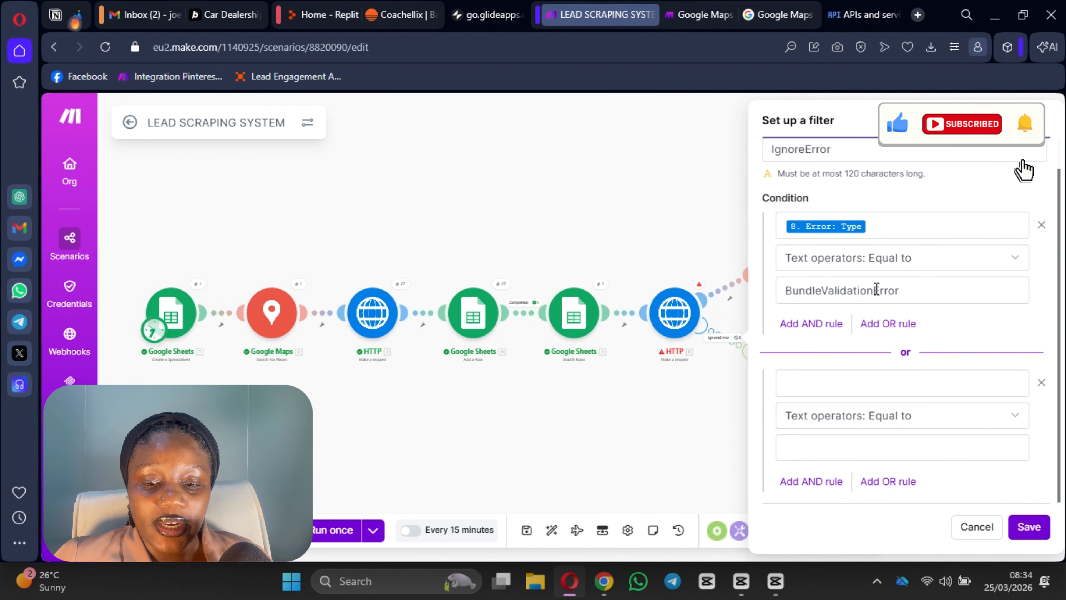
click(852, 377)
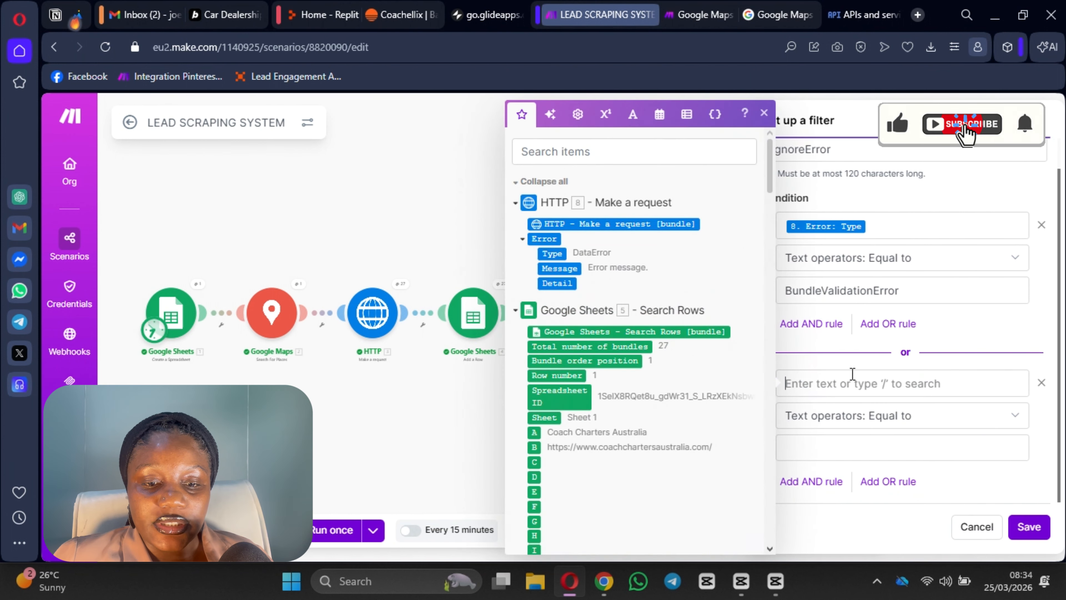
click(550, 253)
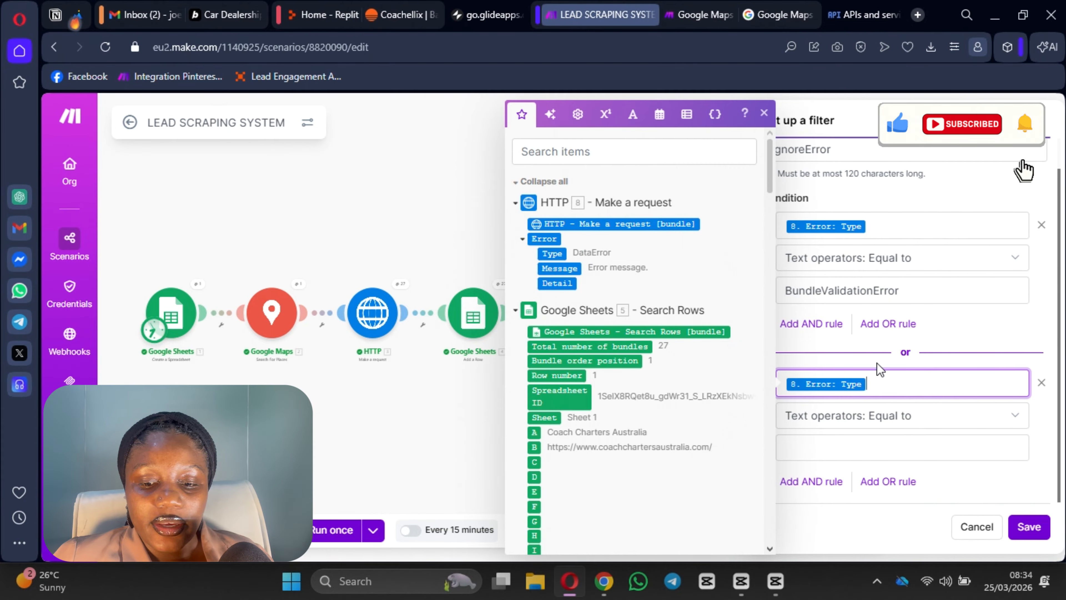
click(848, 442)
key(ctrl+v)
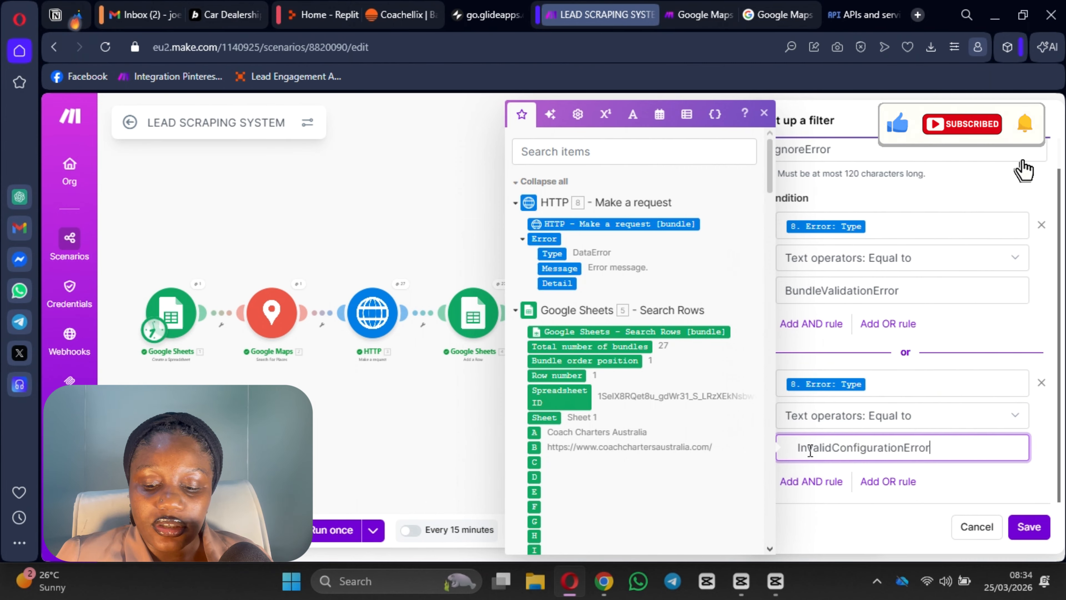
key(BackSpace)
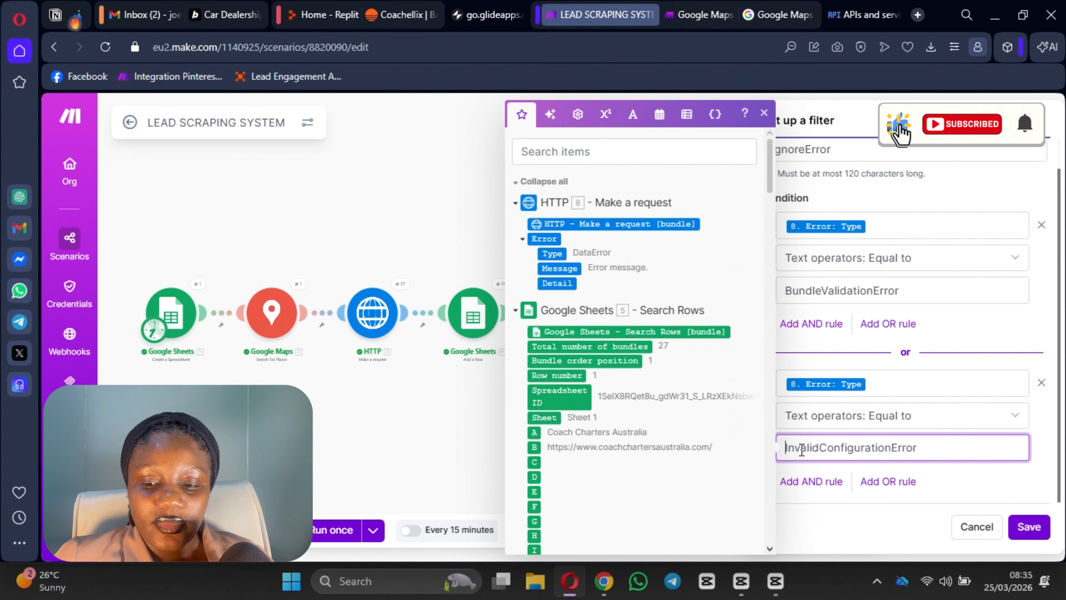
click(1029, 527)
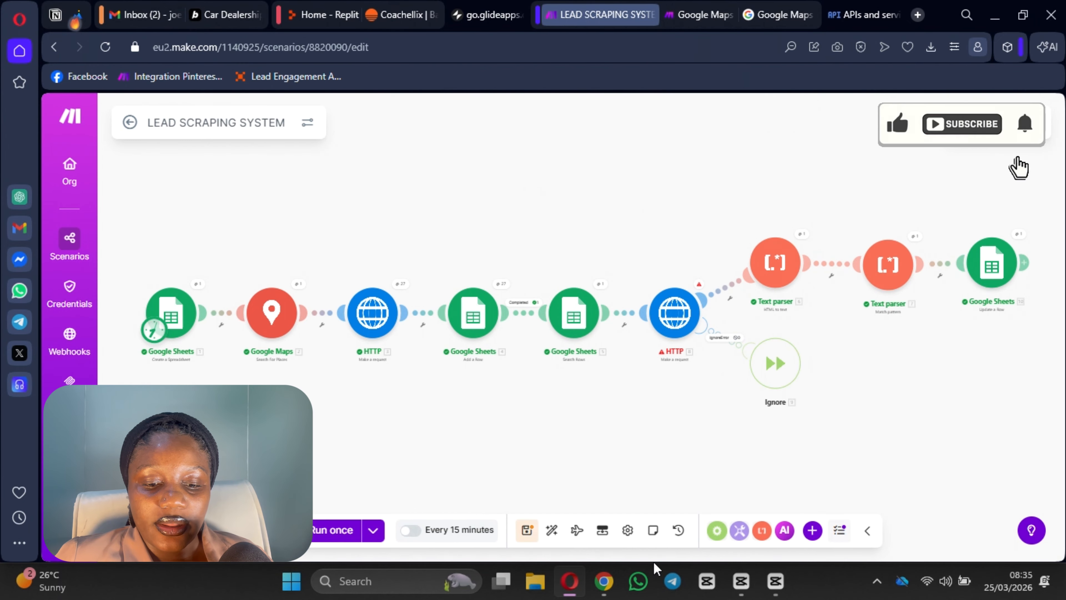
Step: Save the scenario, check which spreadsheet the first Google Sheets module creates, then switch to Drive
click(526, 530)
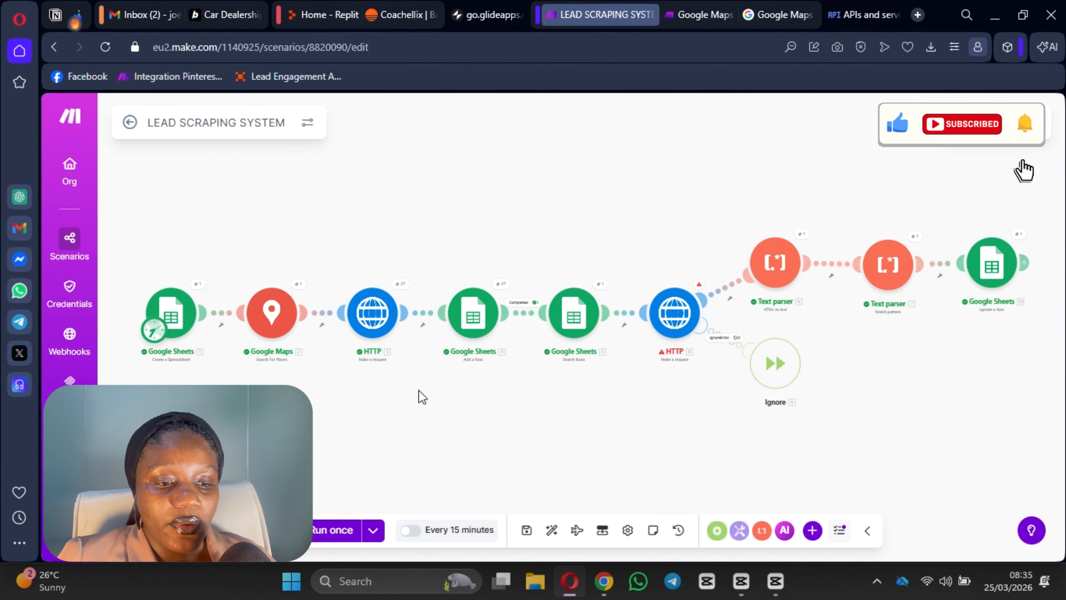
scroll(419, 397, up, 4)
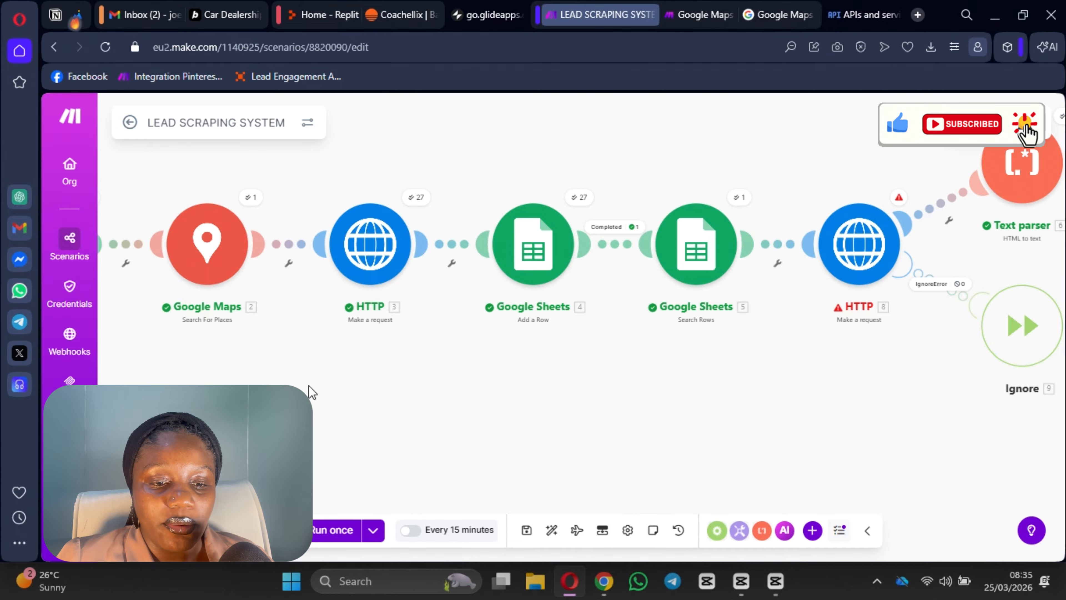
drag(312, 386, 625, 454)
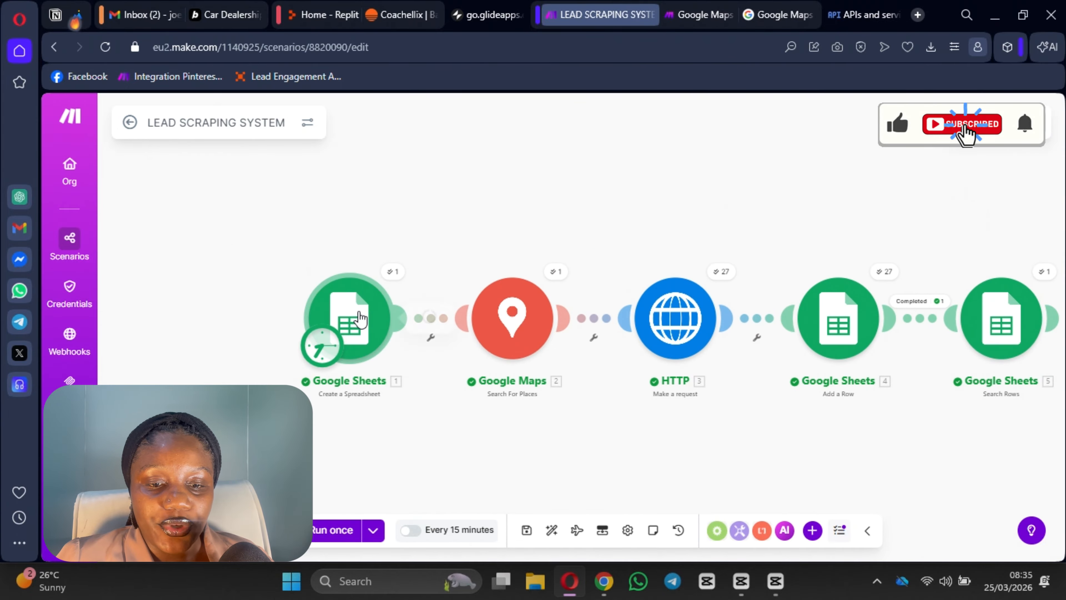
click(386, 314)
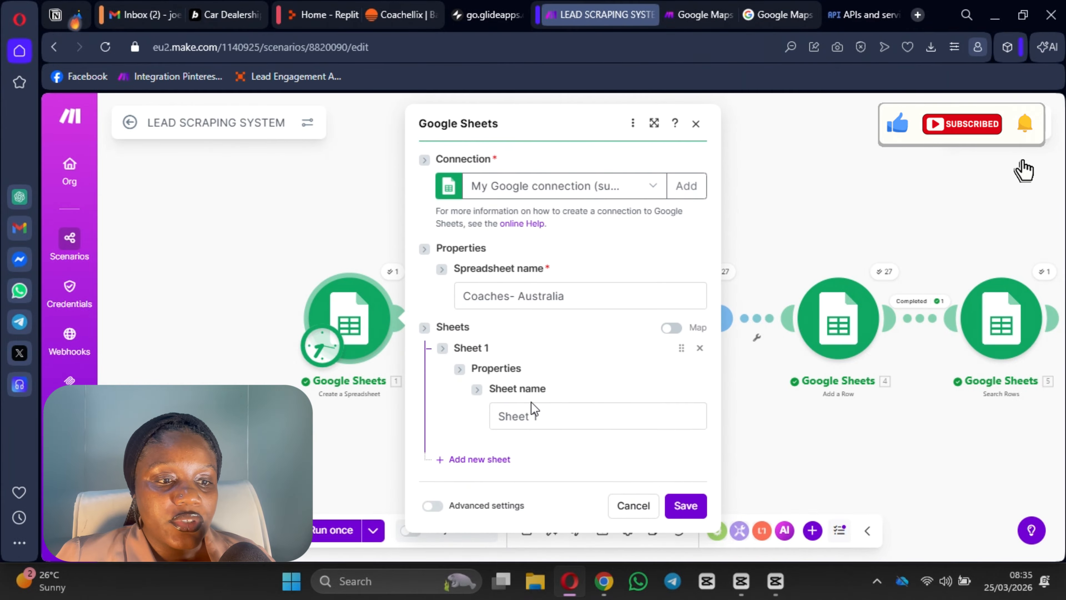
click(142, 8)
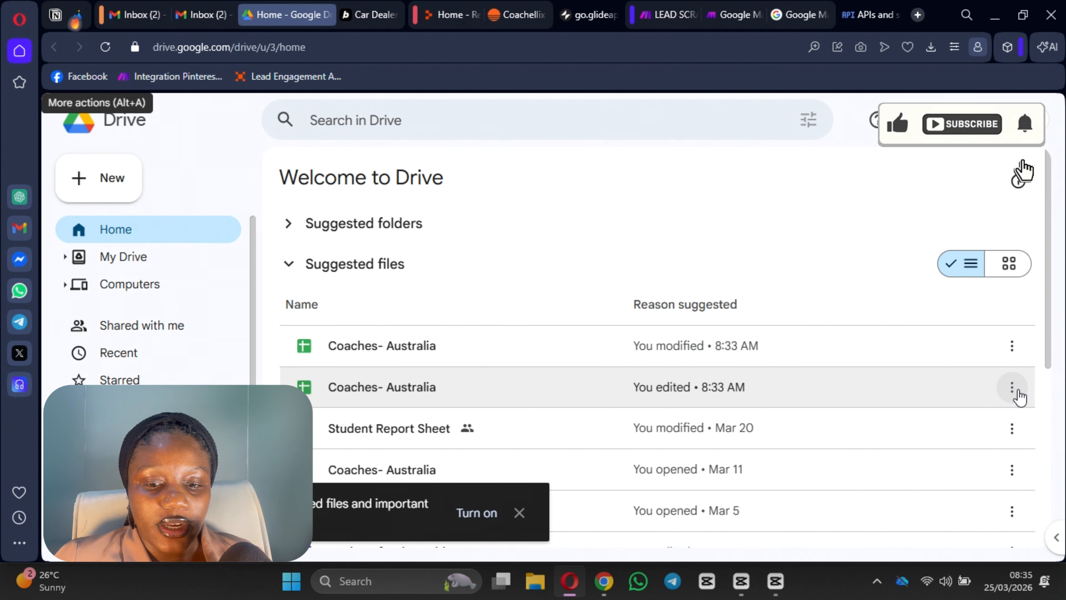
Step: Open the Coaches- Australia spreadsheet modified at 8:33 AM from Drive's suggested files
click(1016, 391)
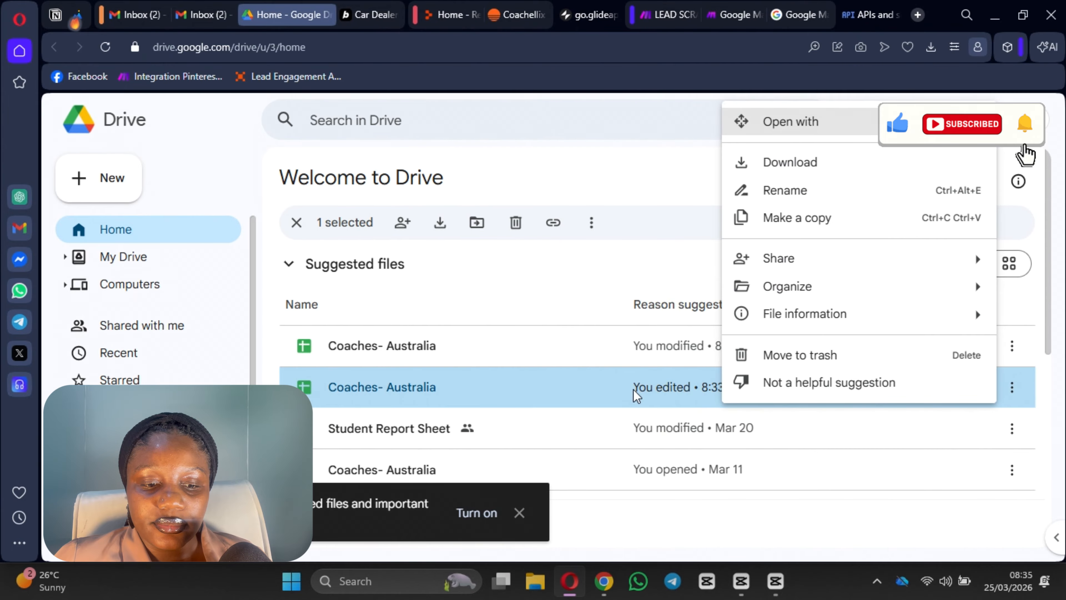
click(536, 362)
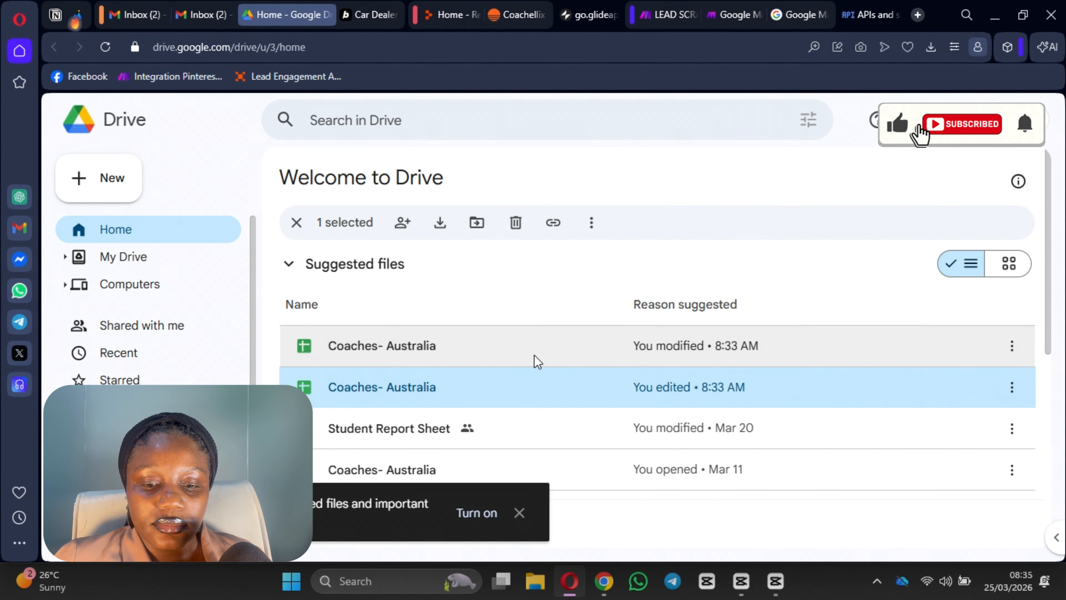
double_click(536, 362)
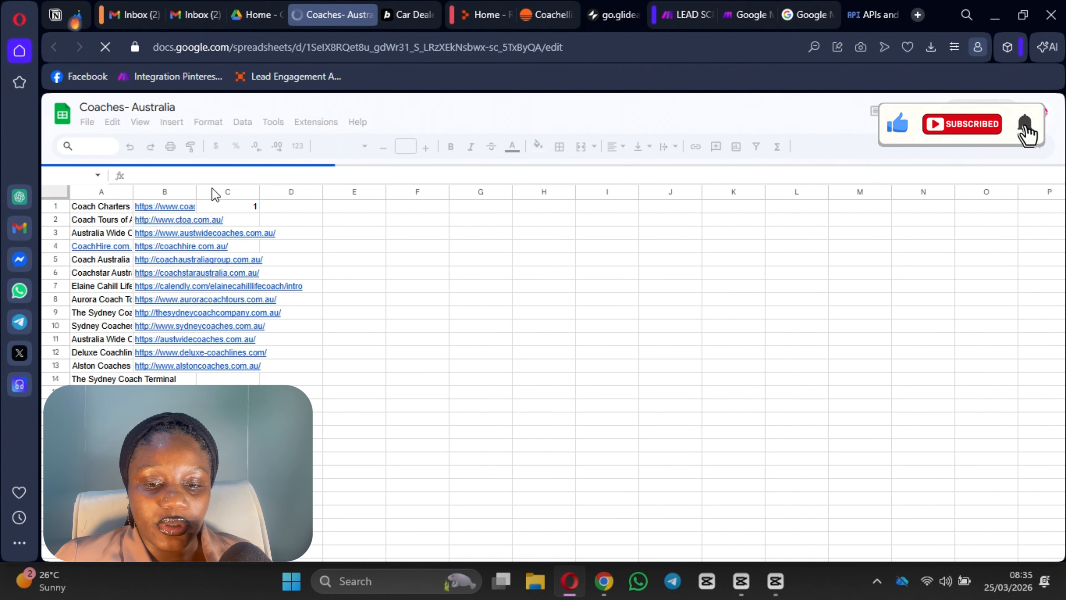
Step: Widen column B to show full website URLs and inspect cells B2 and C2
drag(196, 189, 416, 201)
scroll(385, 314, down, 2)
scroll(432, 398, up, 2)
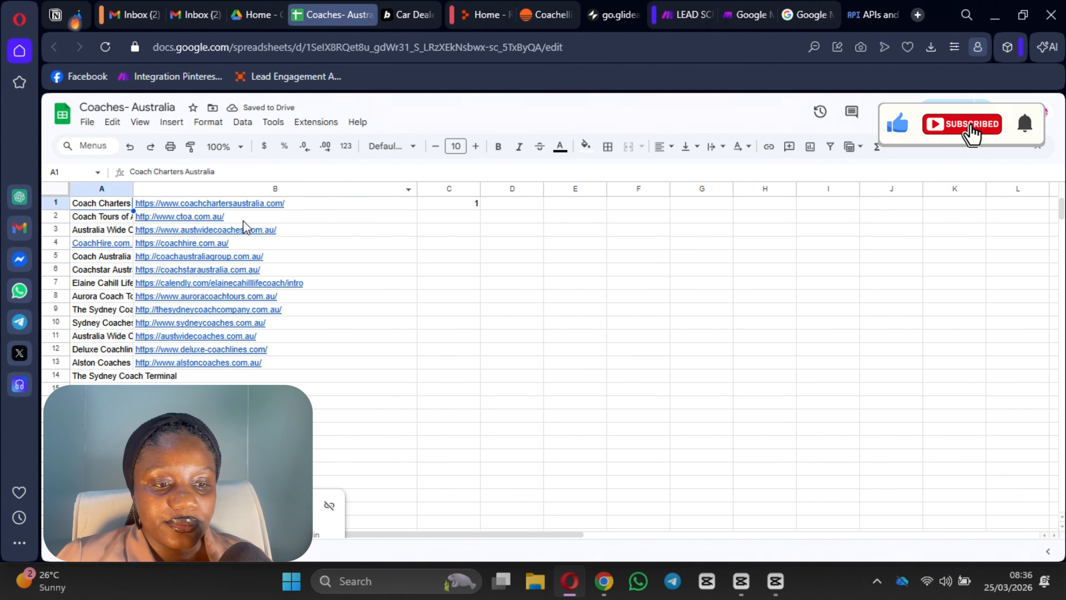
click(278, 218)
click(442, 218)
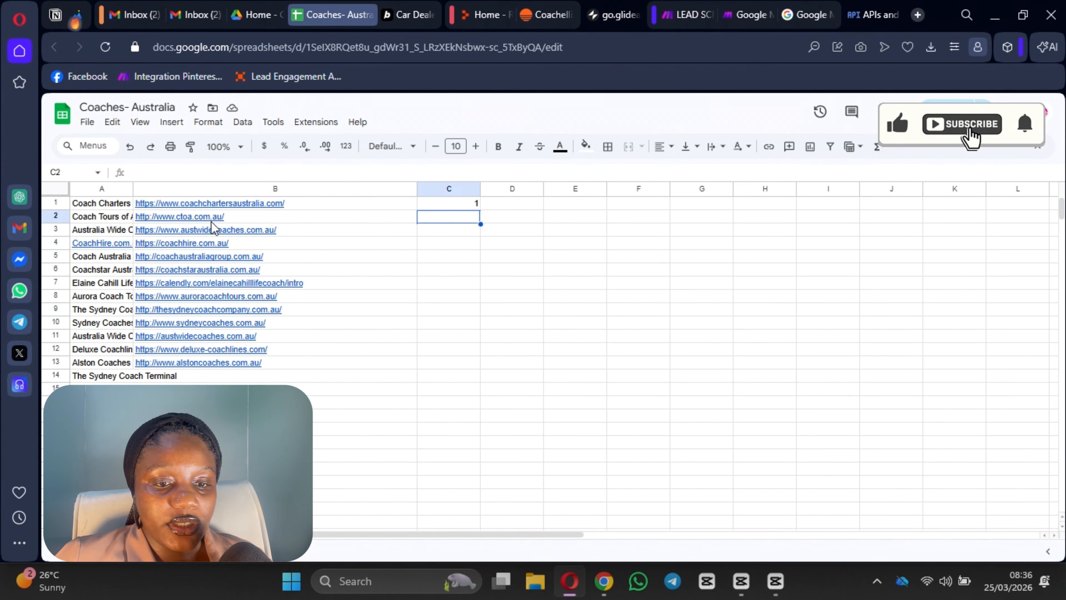
scroll(369, 405, down, 4)
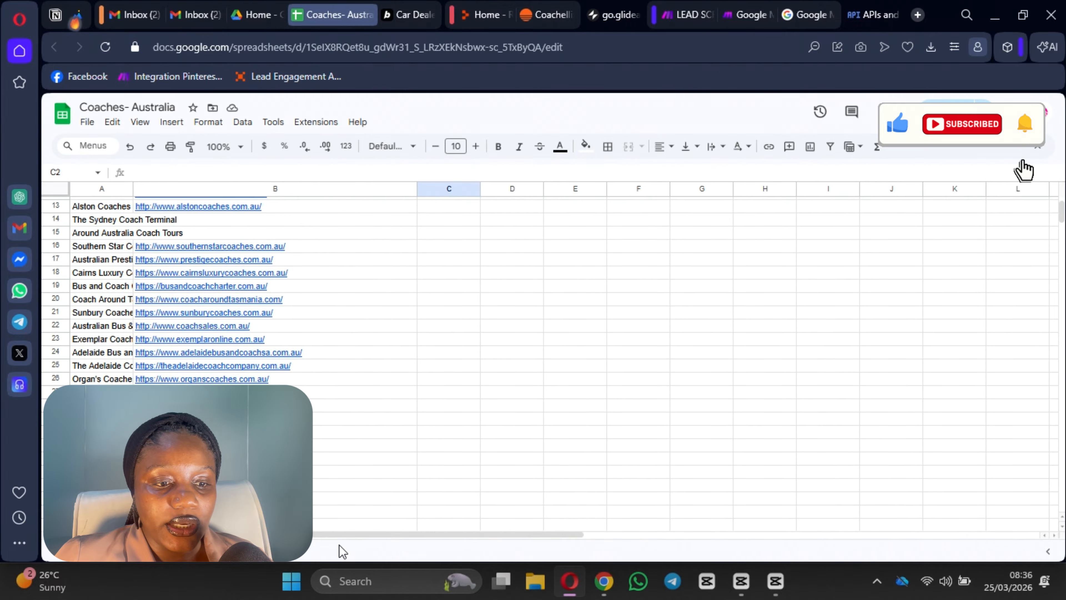
scroll(222, 250, up, 4)
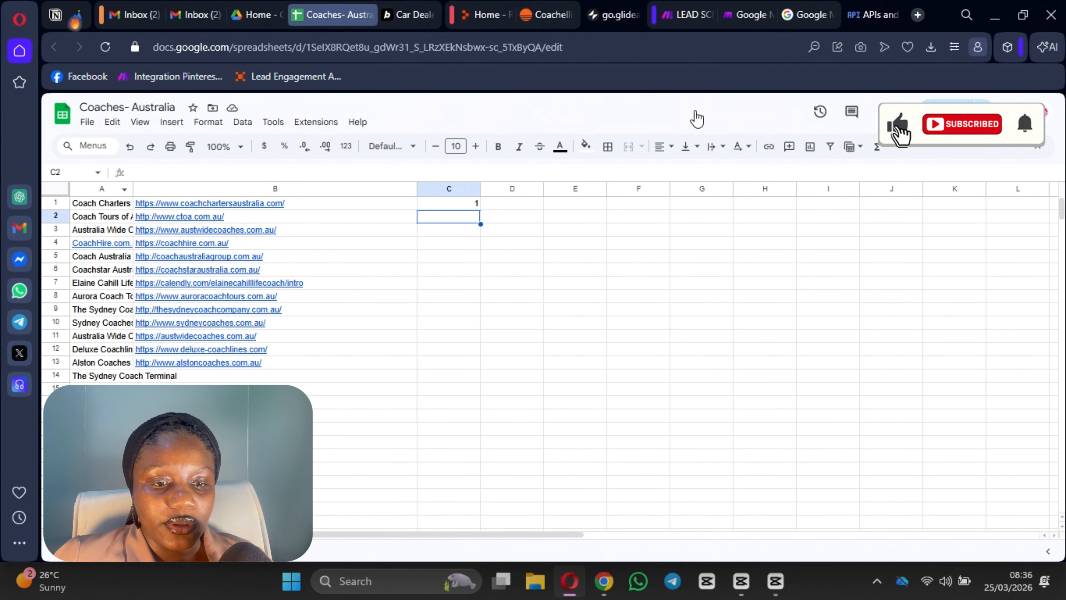
click(294, 217)
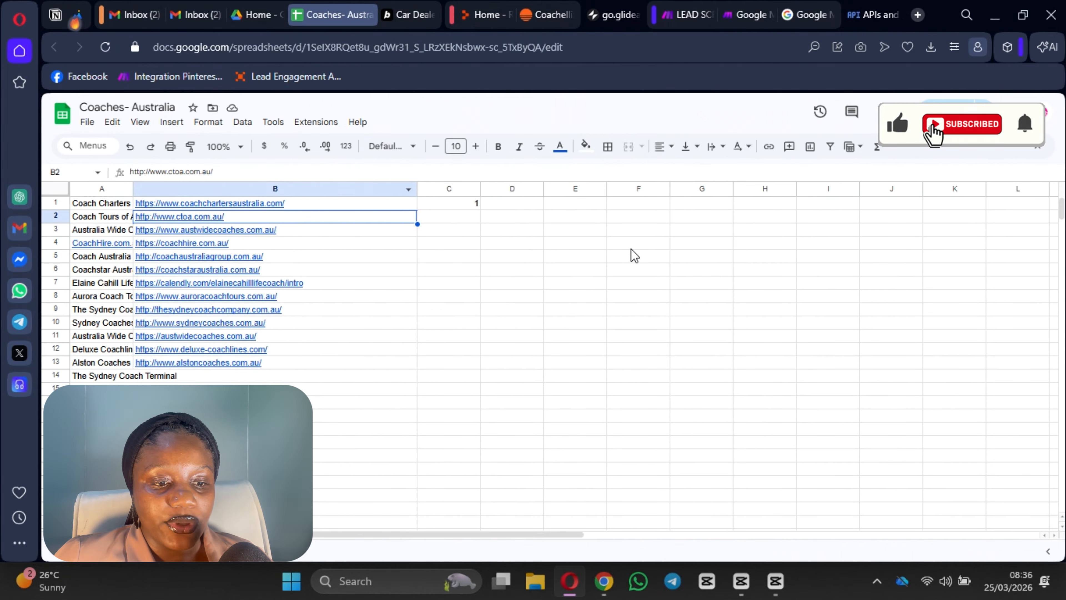
Step: Back in Make, review HTTP module 8's request settings and save them
click(689, 18)
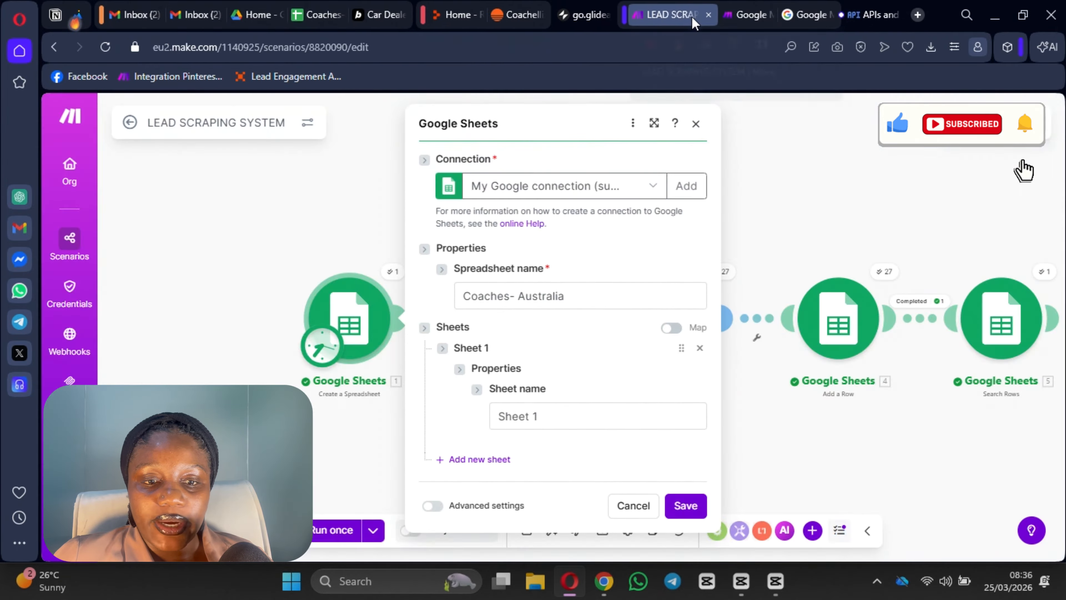
click(784, 232)
drag(815, 190, 347, 125)
drag(647, 312, 617, 333)
click(697, 288)
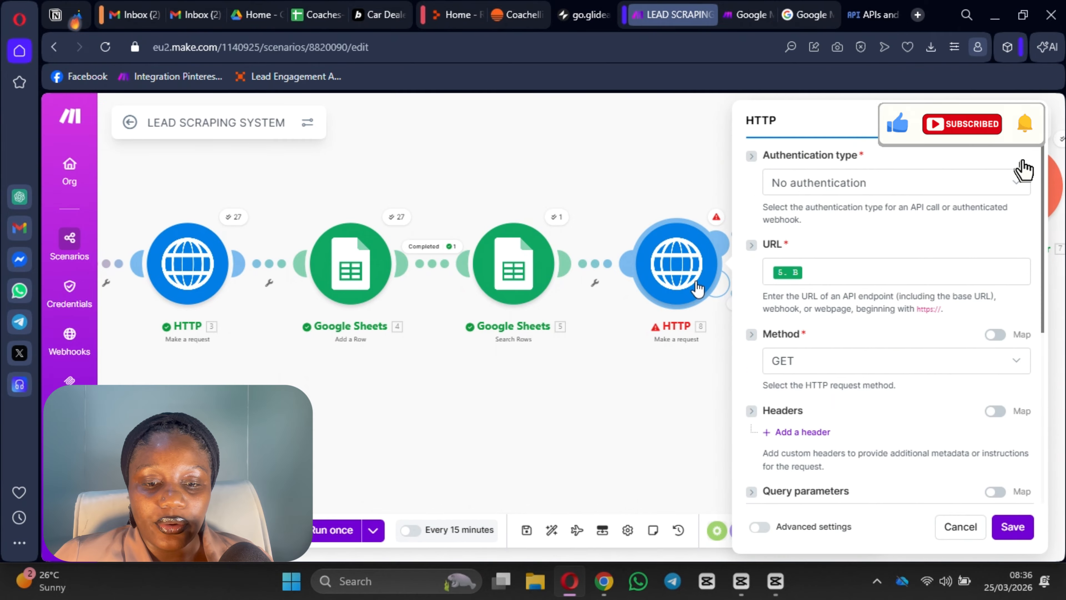
scroll(909, 314, down, 5)
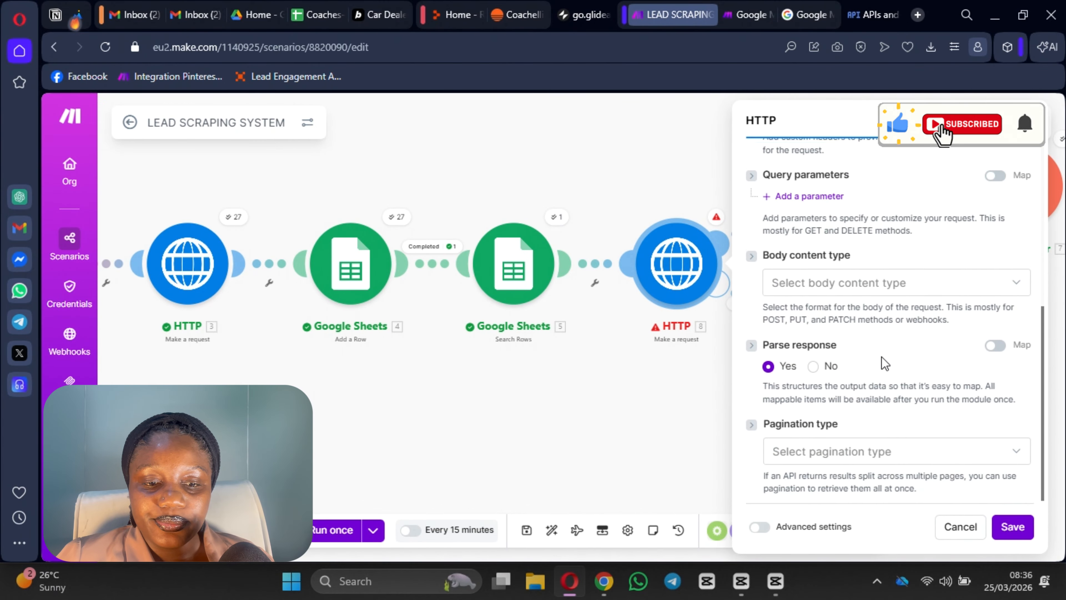
scroll(878, 311, up, 5)
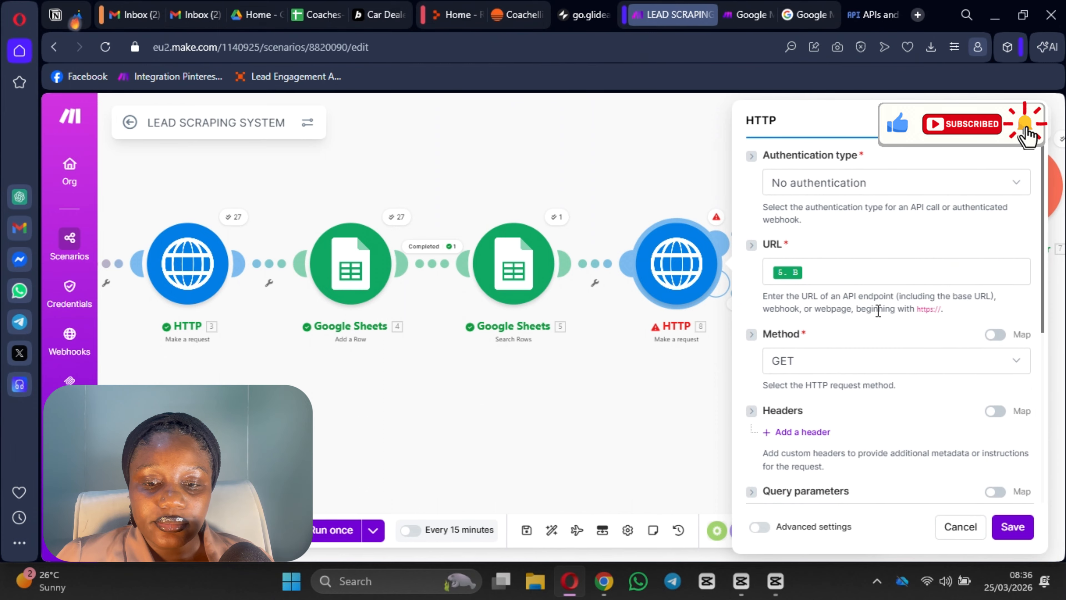
click(1019, 533)
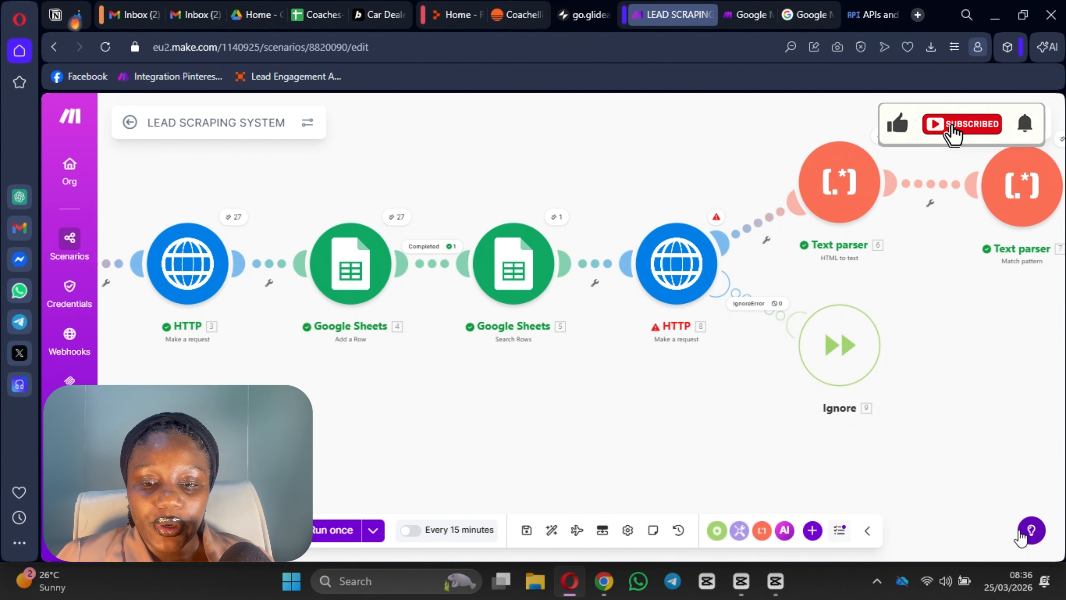
Step: Start a single-module test run of HTTP 8, then cancel it
right_click(665, 266)
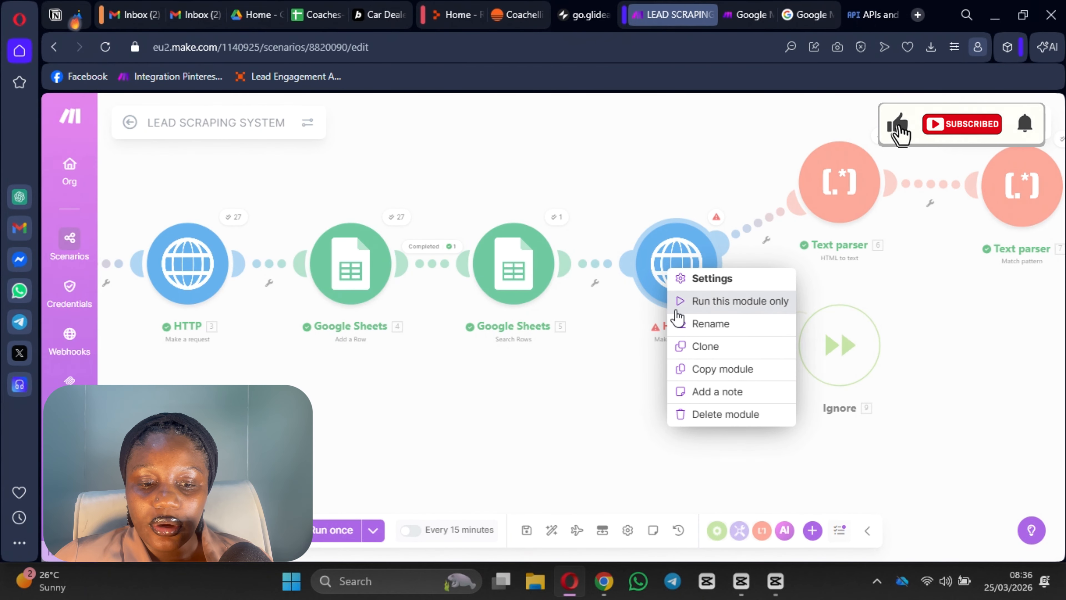
click(684, 303)
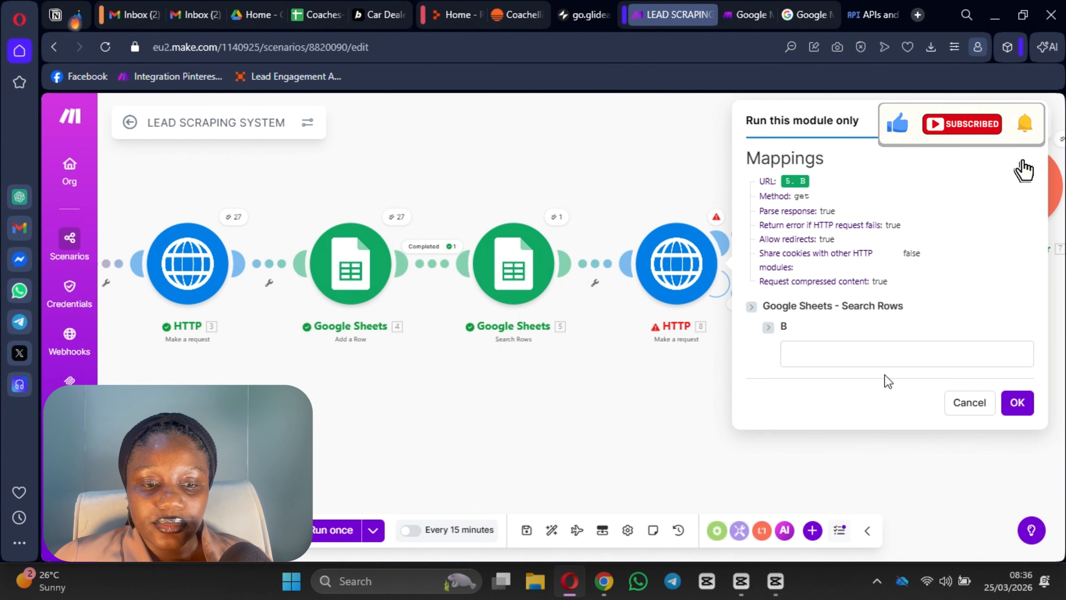
click(850, 354)
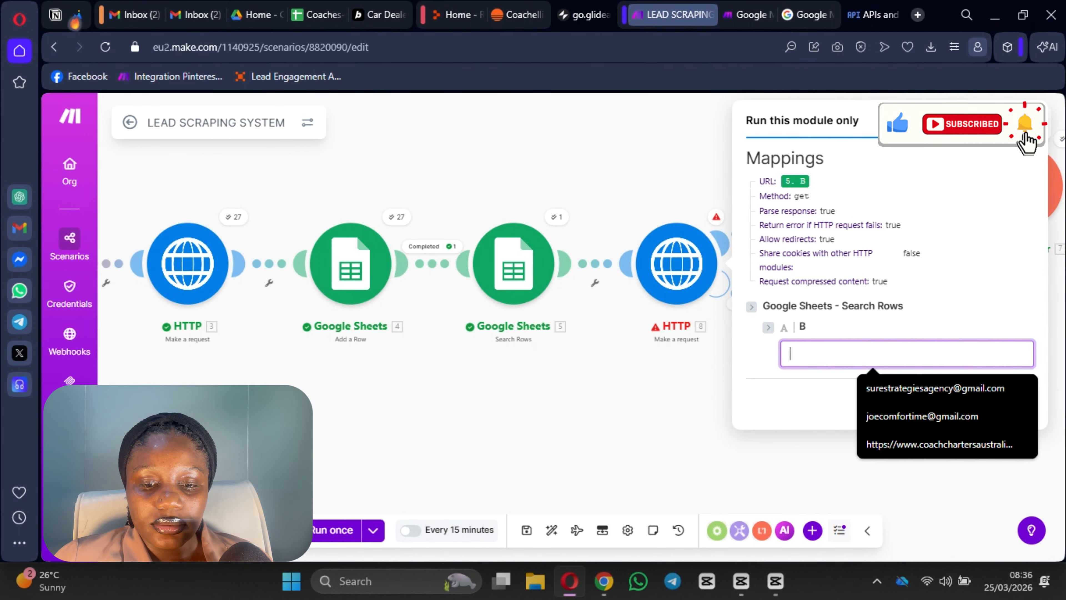
key(Escape)
click(1023, 166)
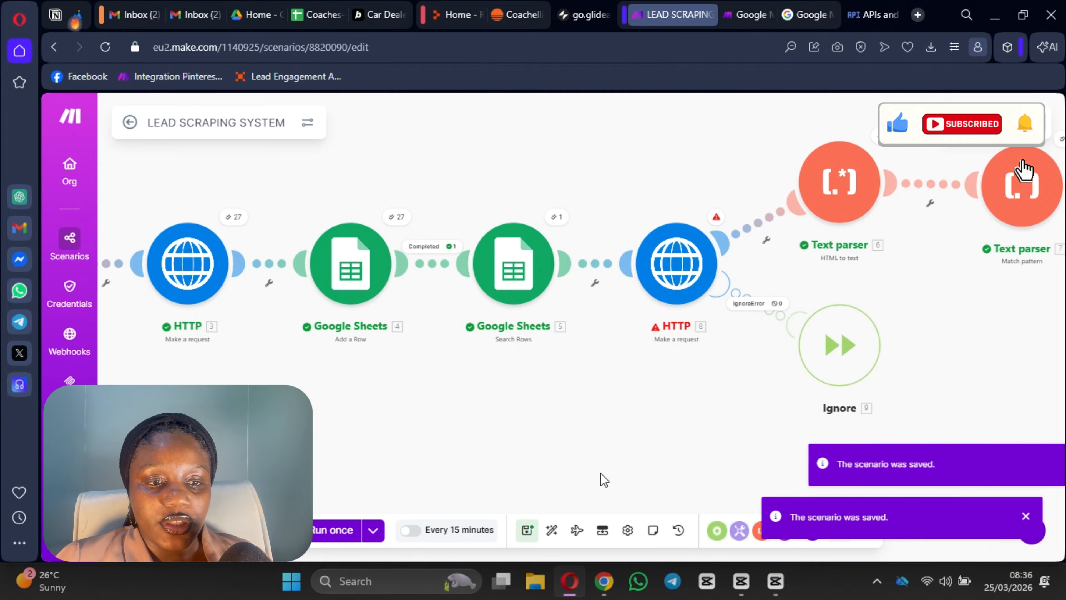
drag(602, 478, 848, 499)
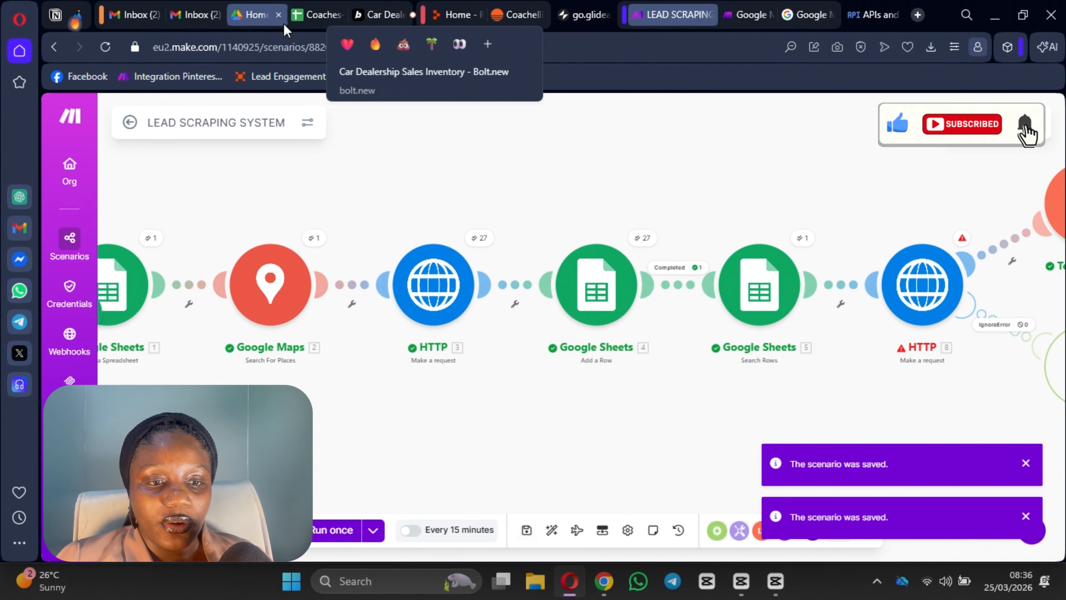
Step: Close the open sheet and move all three Coaches- Australia copies in Drive to trash
click(319, 15)
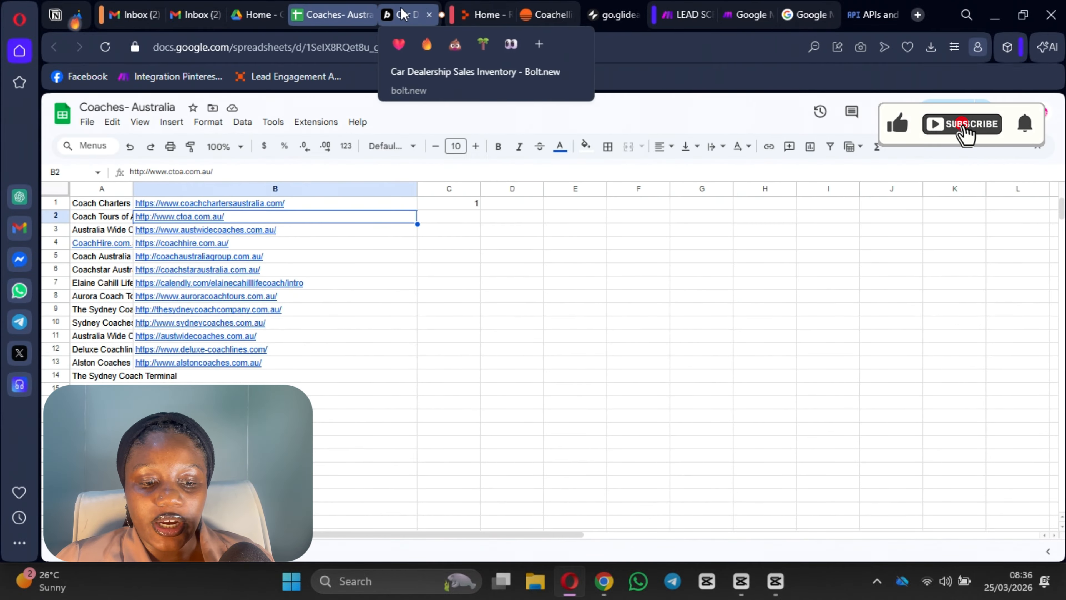
click(369, 15)
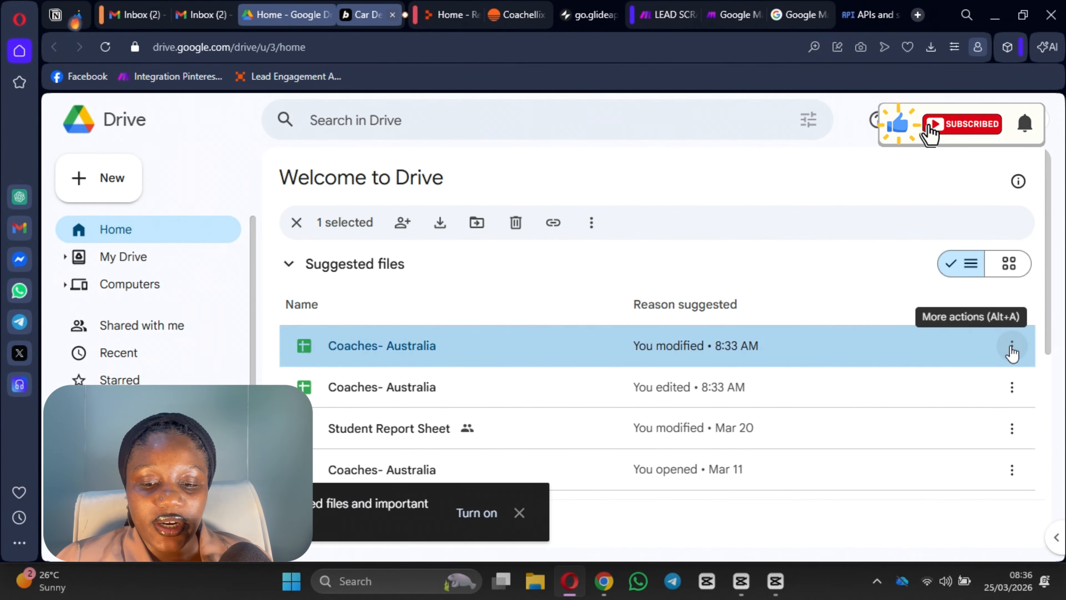
click(1011, 349)
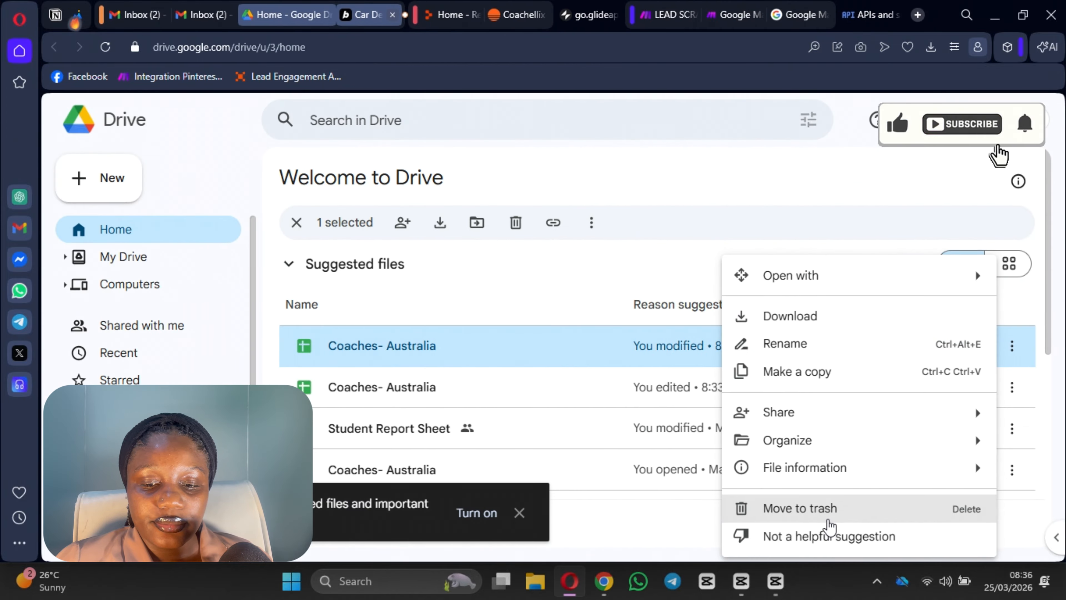
click(824, 508)
click(1012, 350)
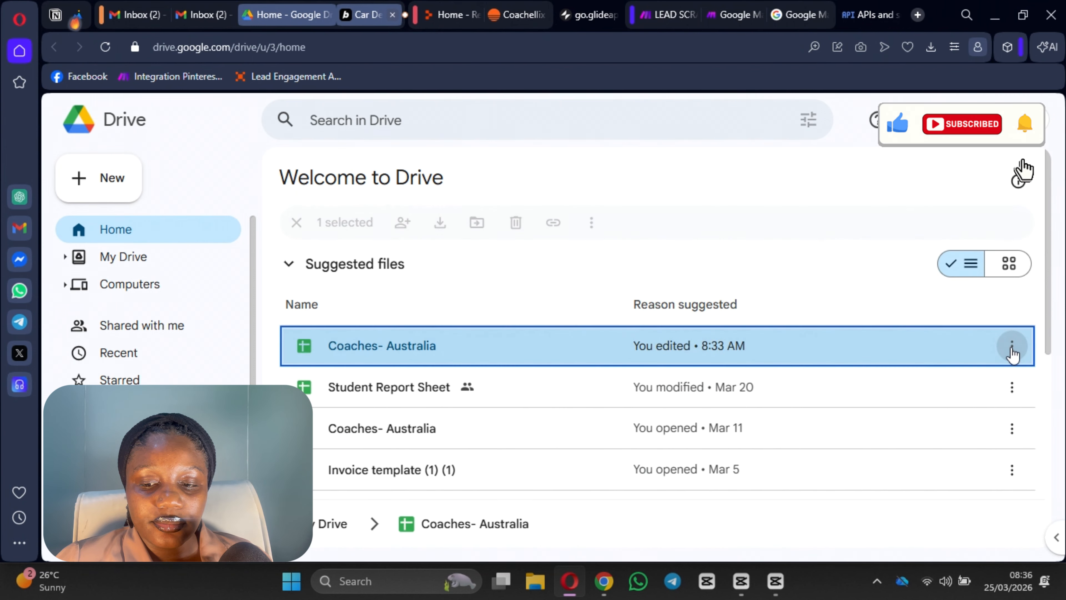
click(845, 514)
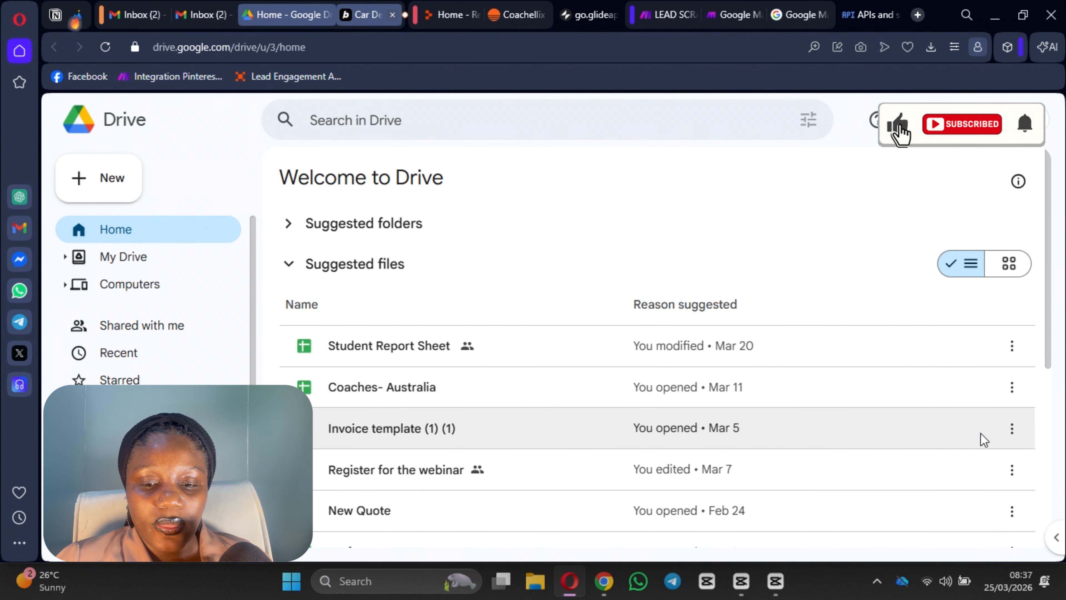
click(1012, 387)
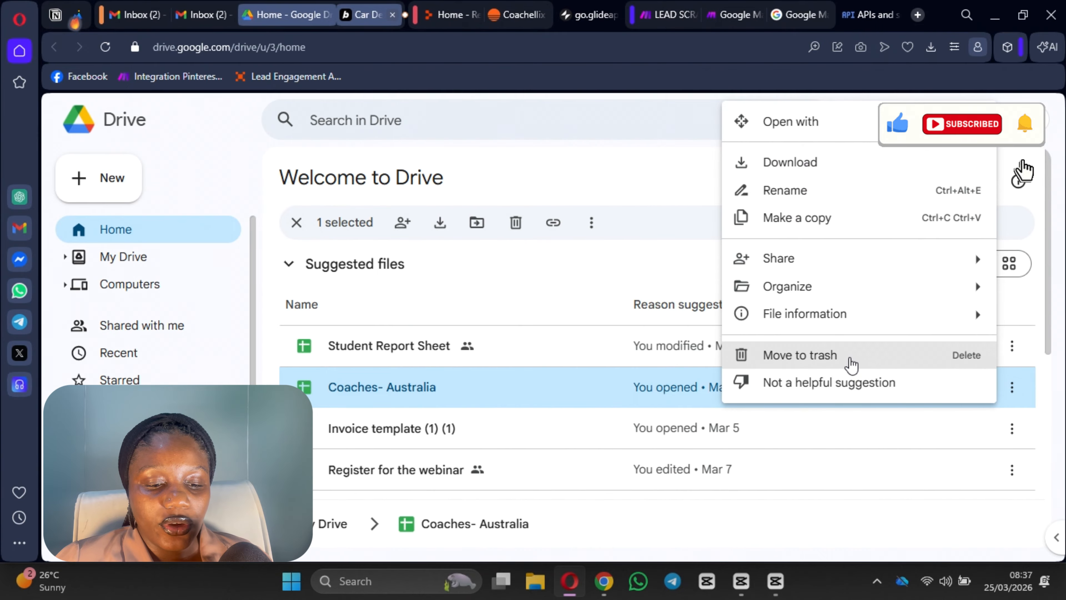
click(851, 362)
click(667, 15)
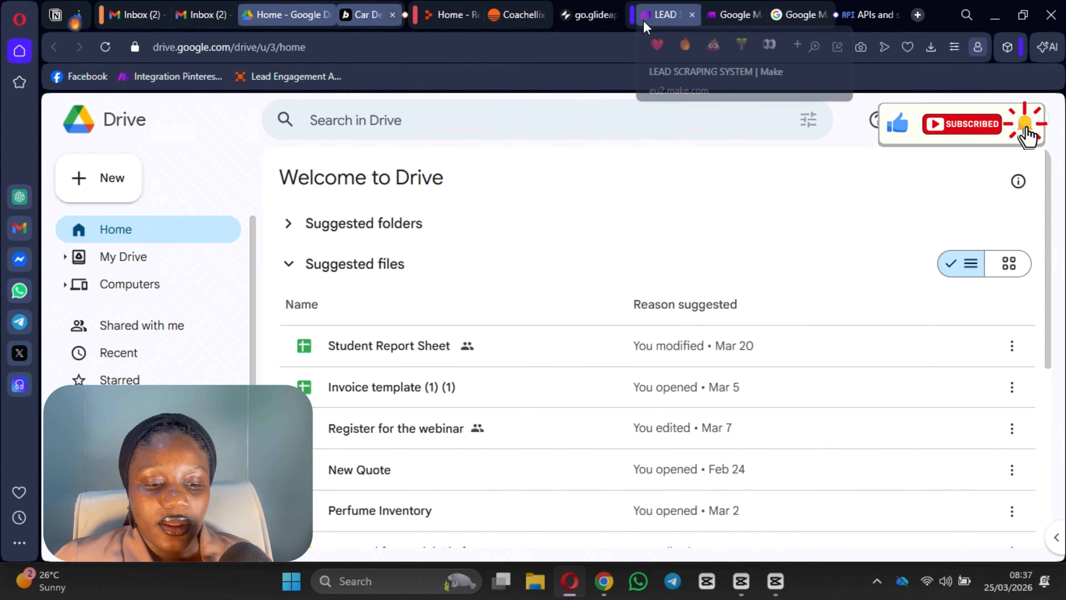
Step: Run the scenario once: 29 websites pass through HTTP 8, with 15 errors routed to Ignore
scroll(379, 417, down, 2)
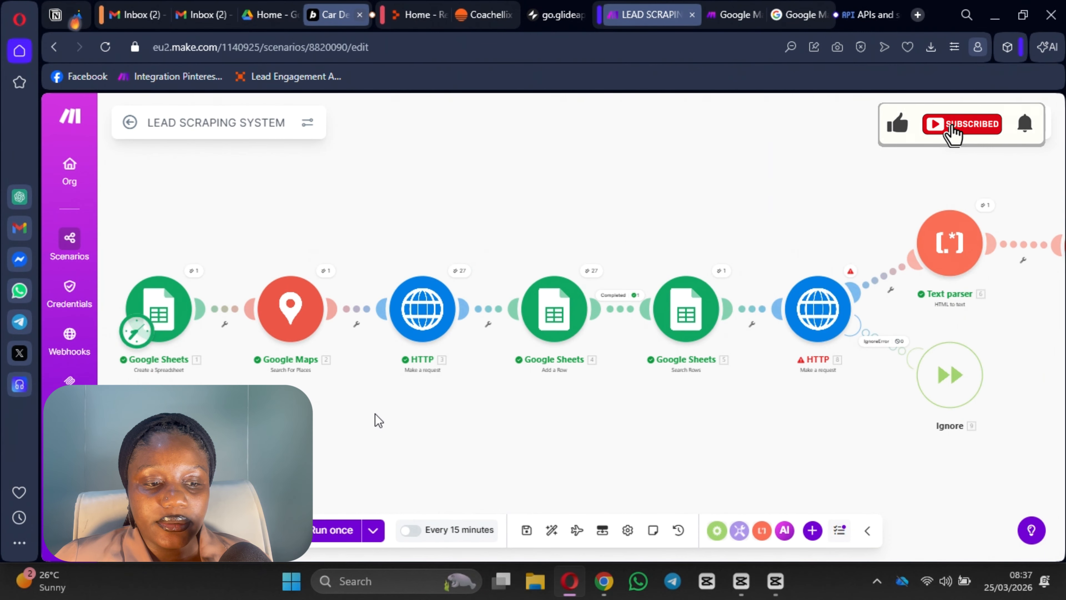
click(332, 530)
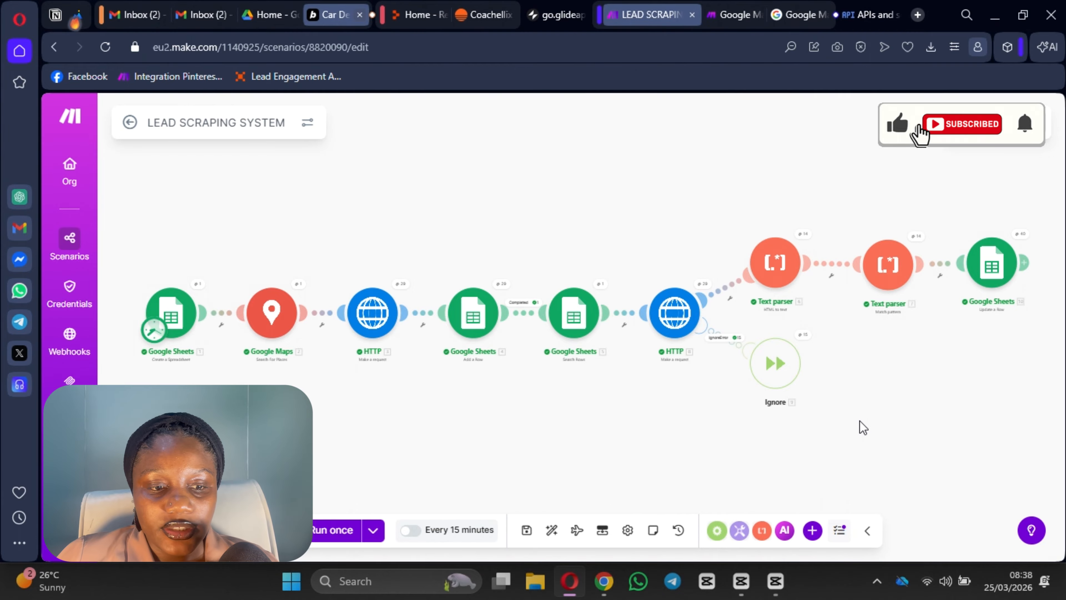
scroll(574, 385, up, 3)
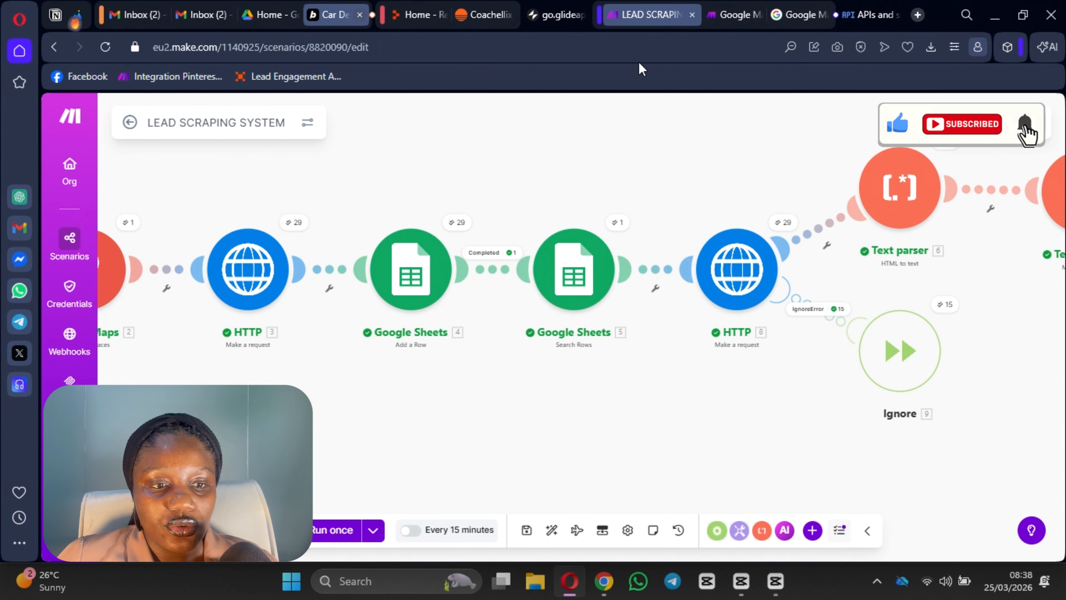
Step: Reload Drive, open the new Coaches- Australia spreadsheet and widen columns B and C
click(268, 14)
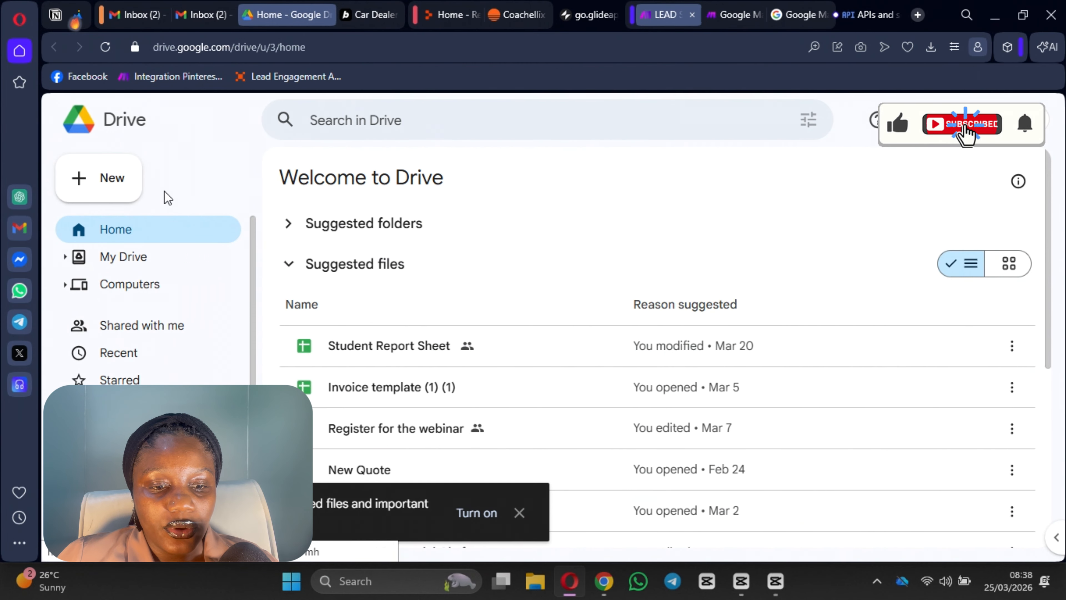
click(105, 47)
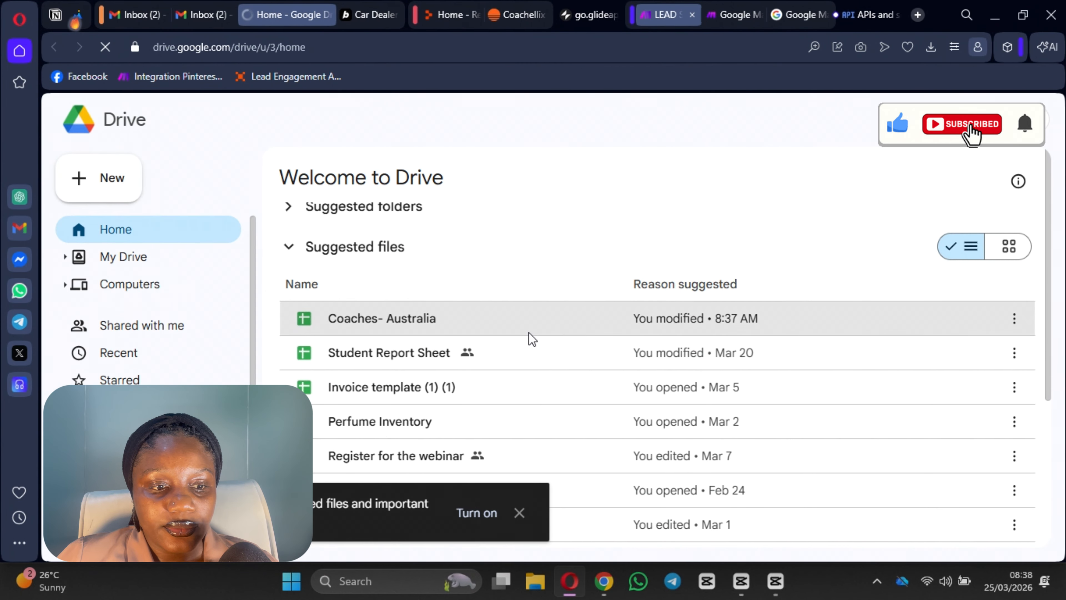
double_click(528, 331)
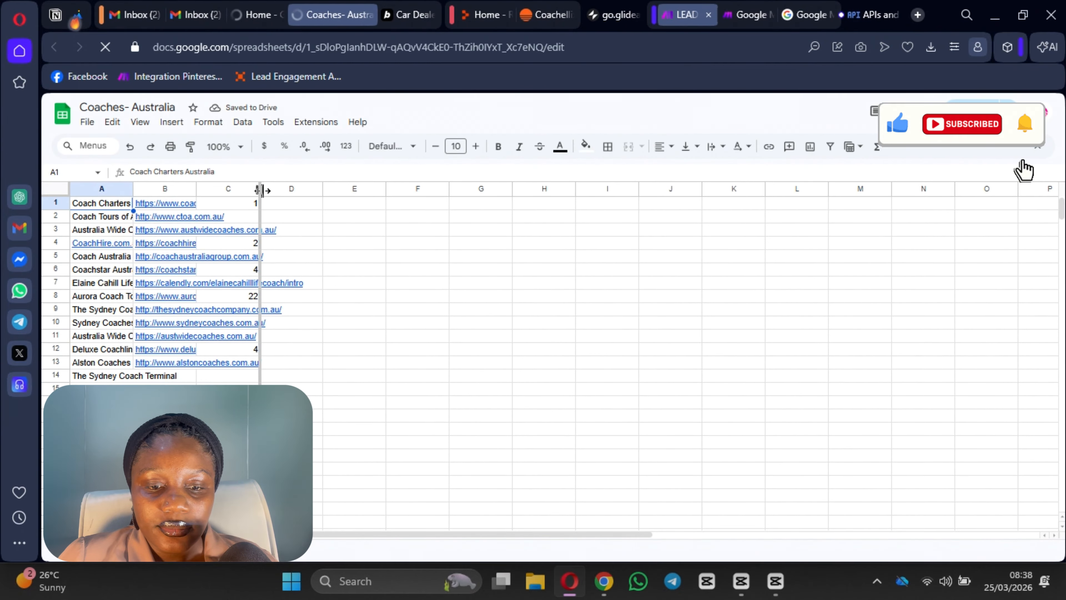
drag(262, 190, 440, 221)
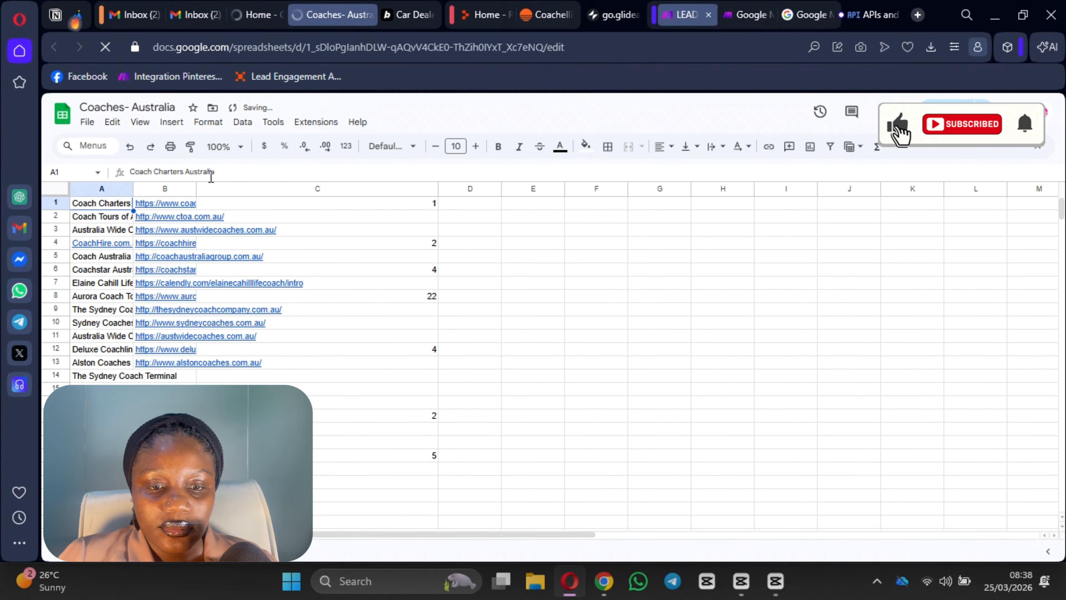
drag(196, 189, 339, 209)
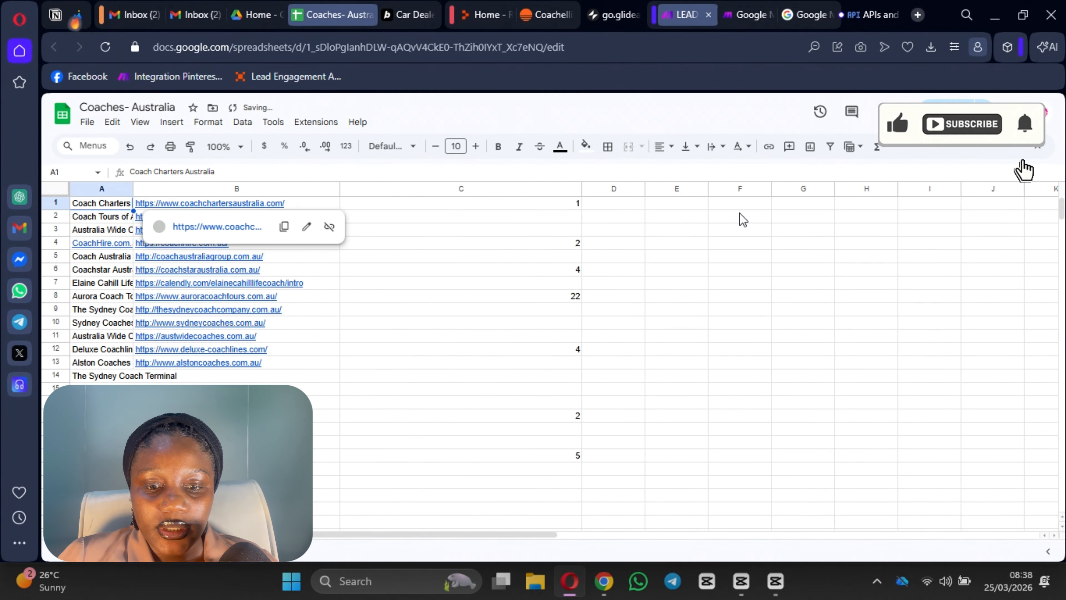
click(532, 204)
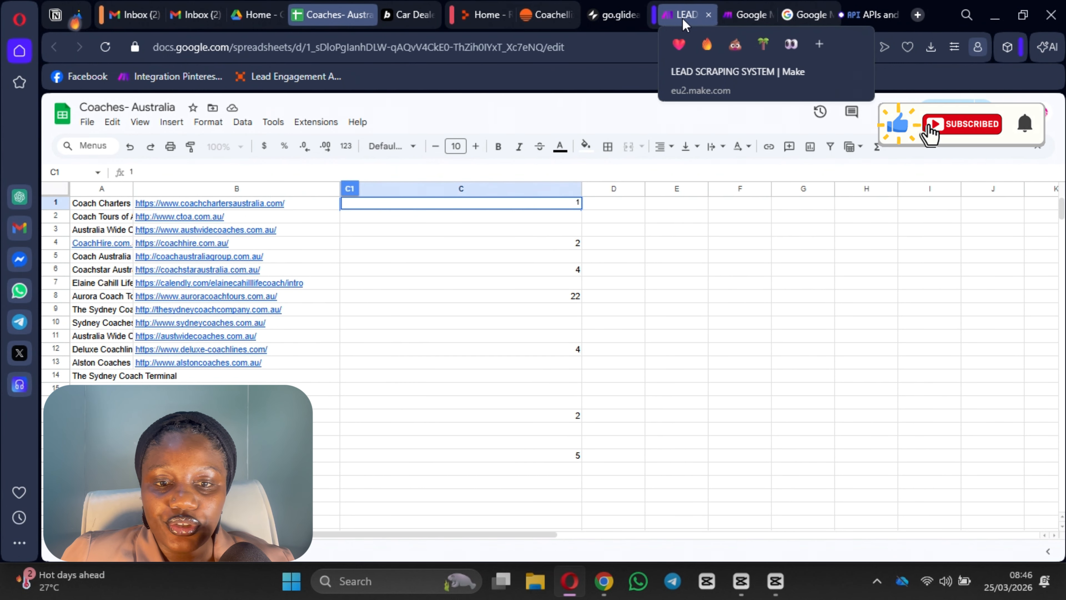
click(684, 15)
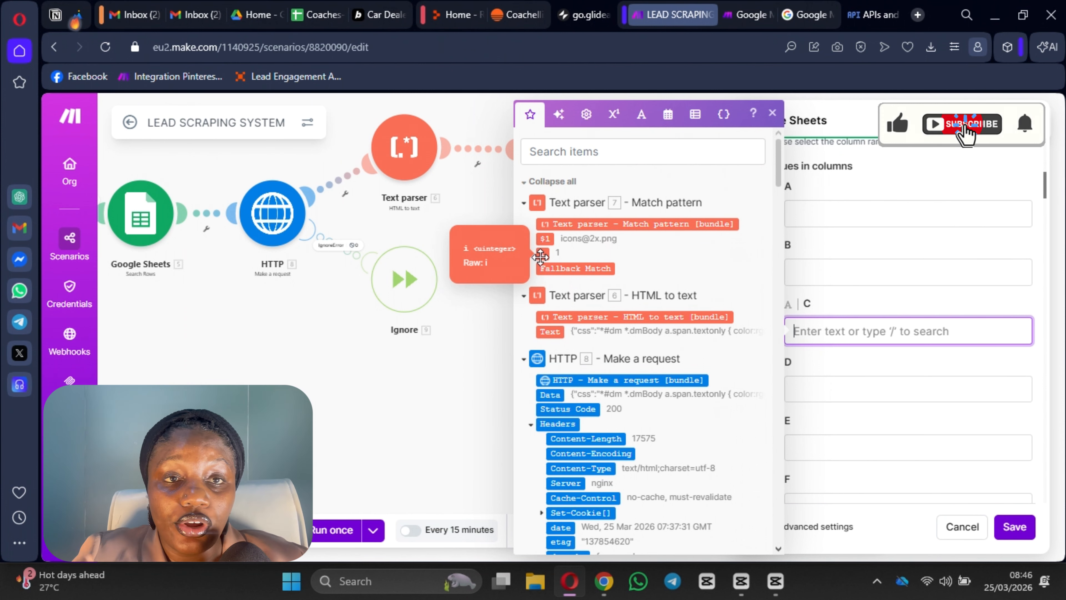
Step: Map Text parser 7's $1 into column C of Update a Row, then save the scenario
click(544, 239)
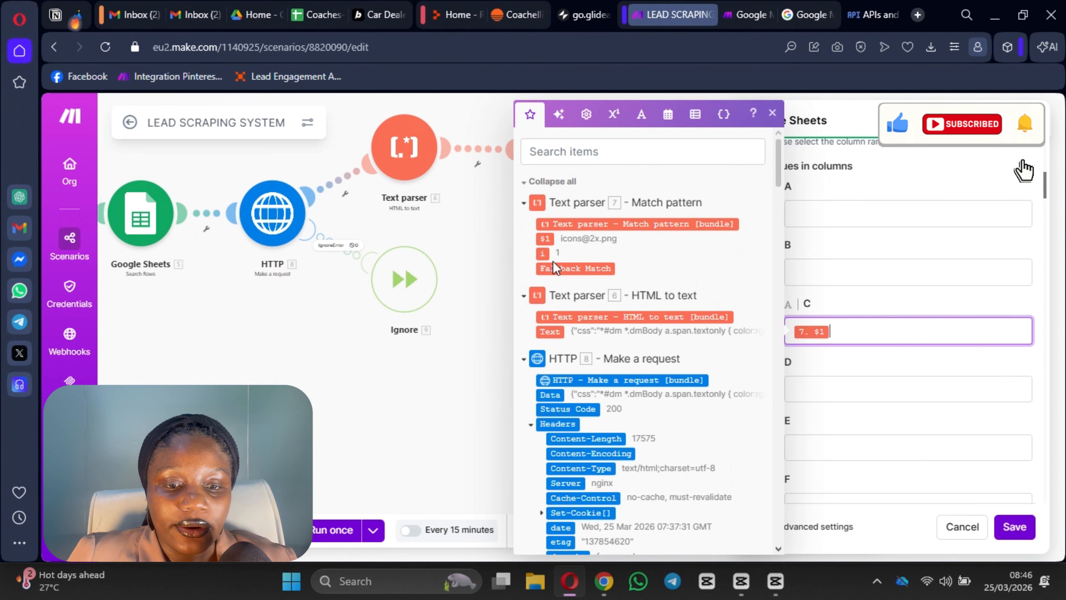
click(1018, 528)
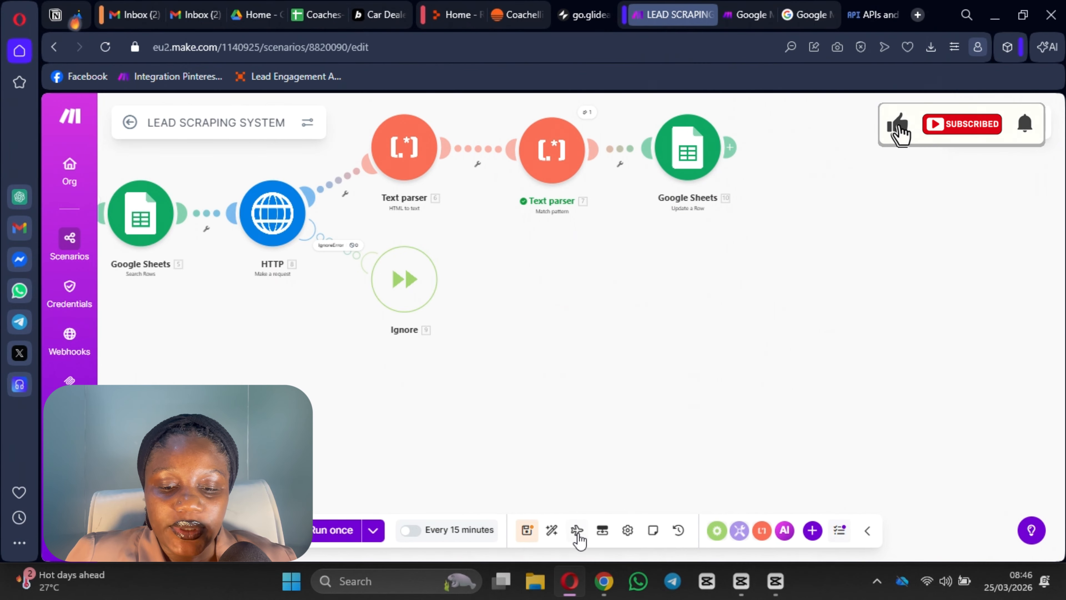
click(528, 530)
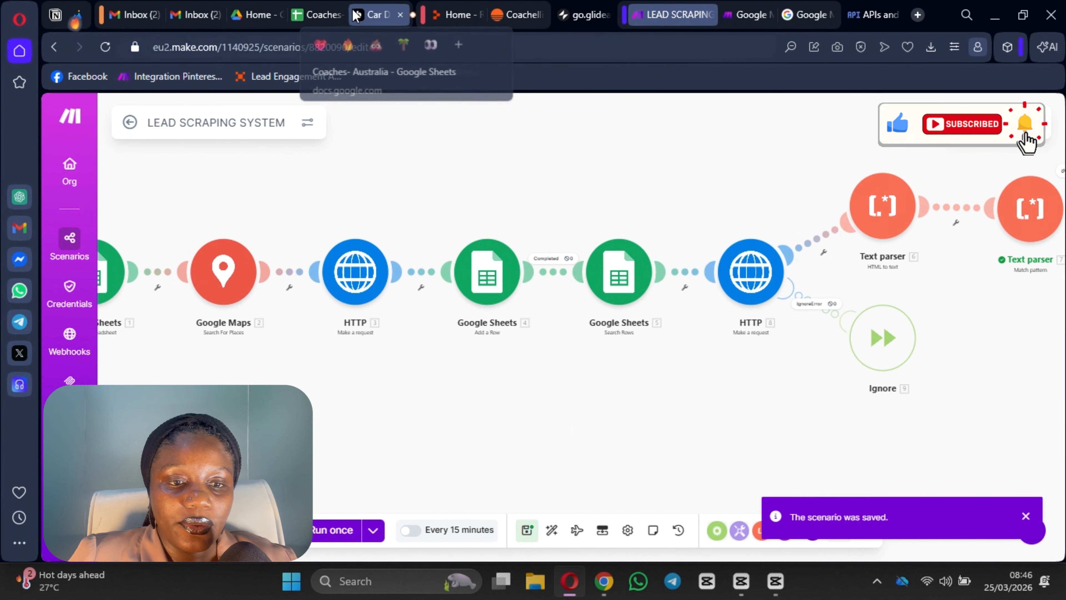
click(311, 14)
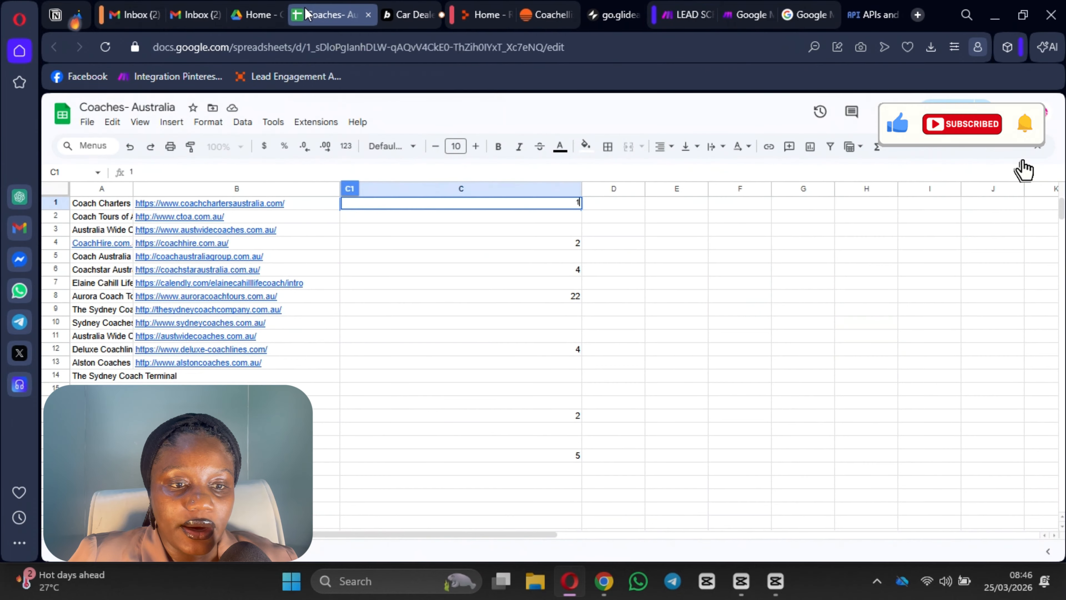
Step: Close the old Coaches- Australia sheet without saving and move it to trash
click(368, 14)
click(635, 133)
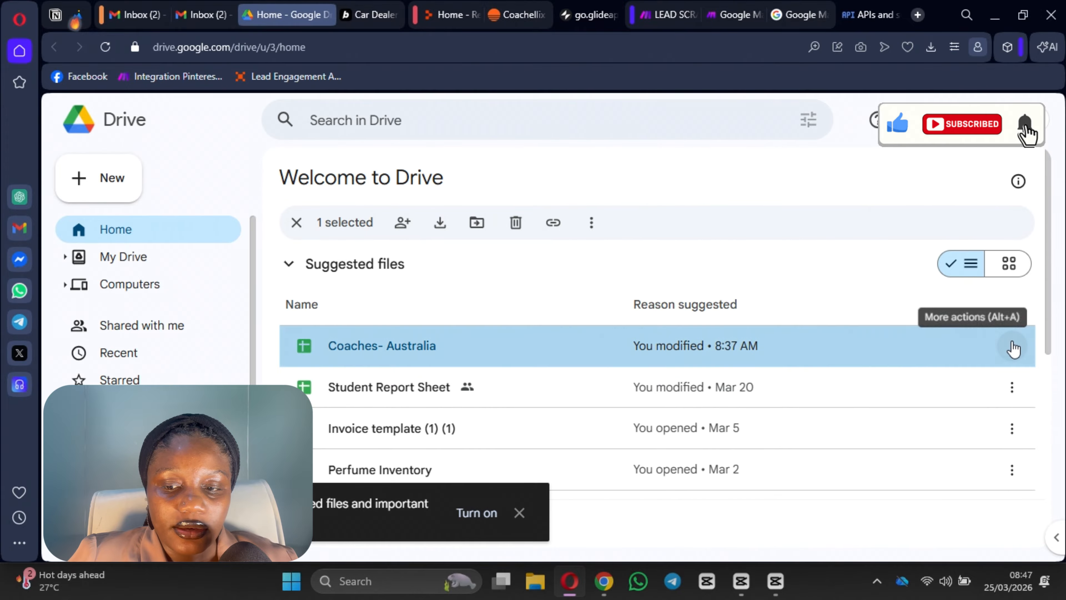
click(1012, 345)
click(825, 508)
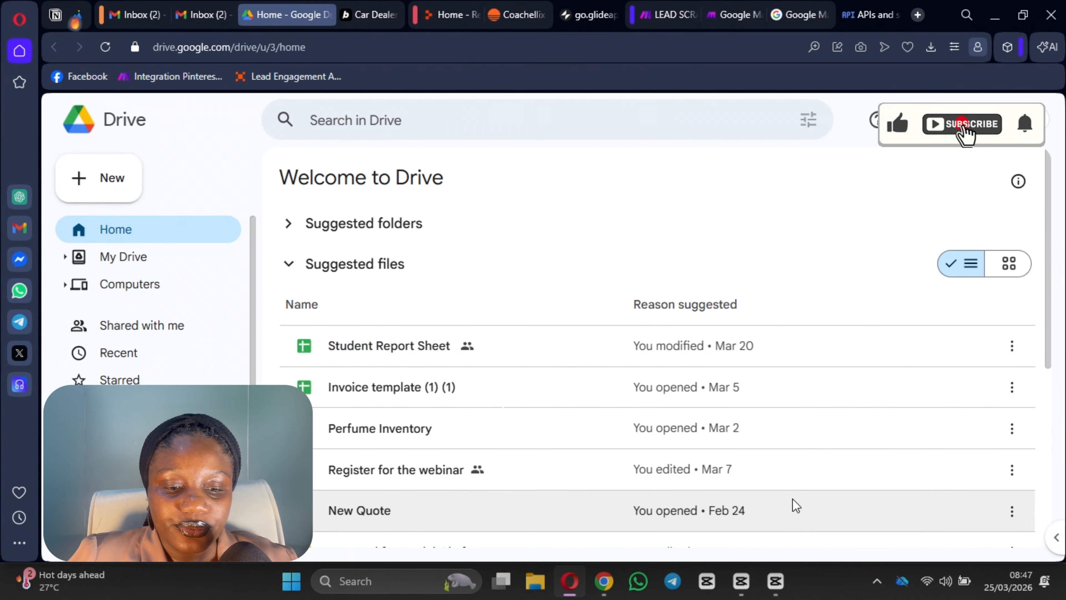
scroll(608, 446, down, 5)
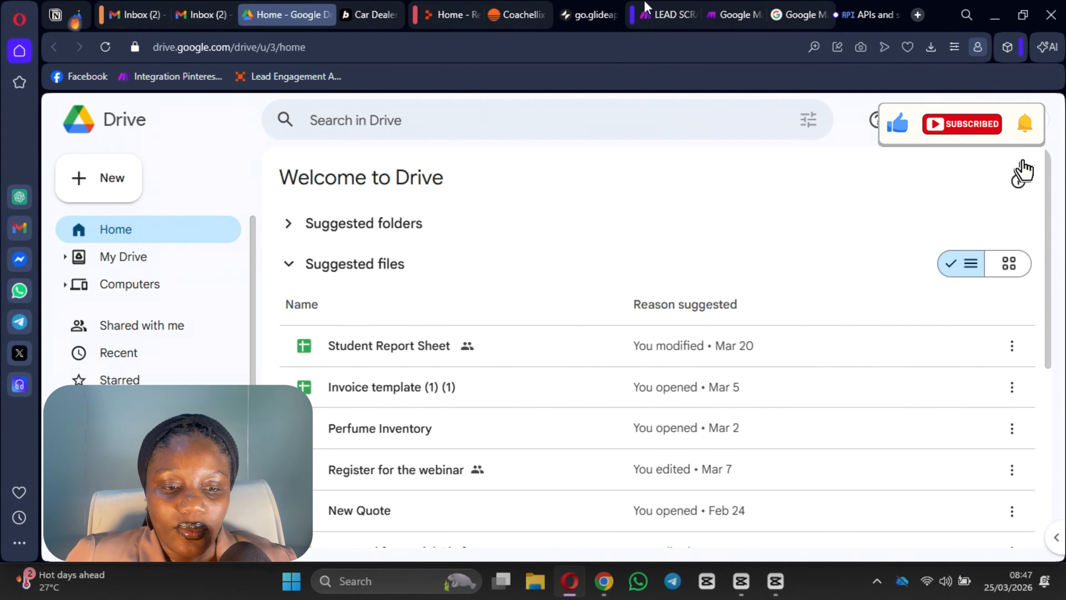
Step: Rerun the scenario once and open the freshly created Coaches- Australia spreadsheet from Drive
click(661, 19)
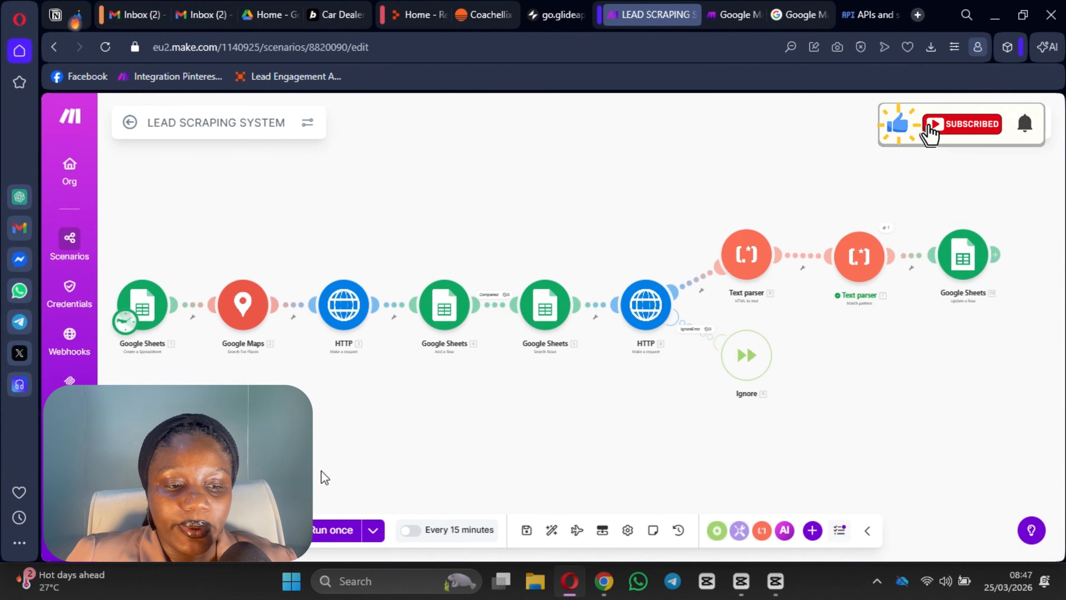
click(334, 533)
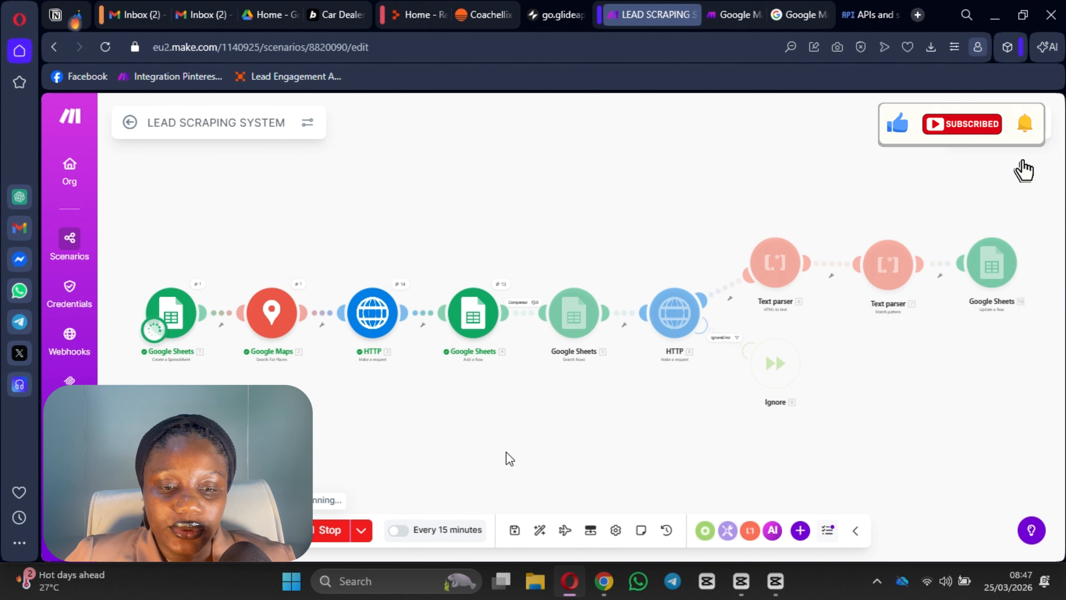
click(268, 15)
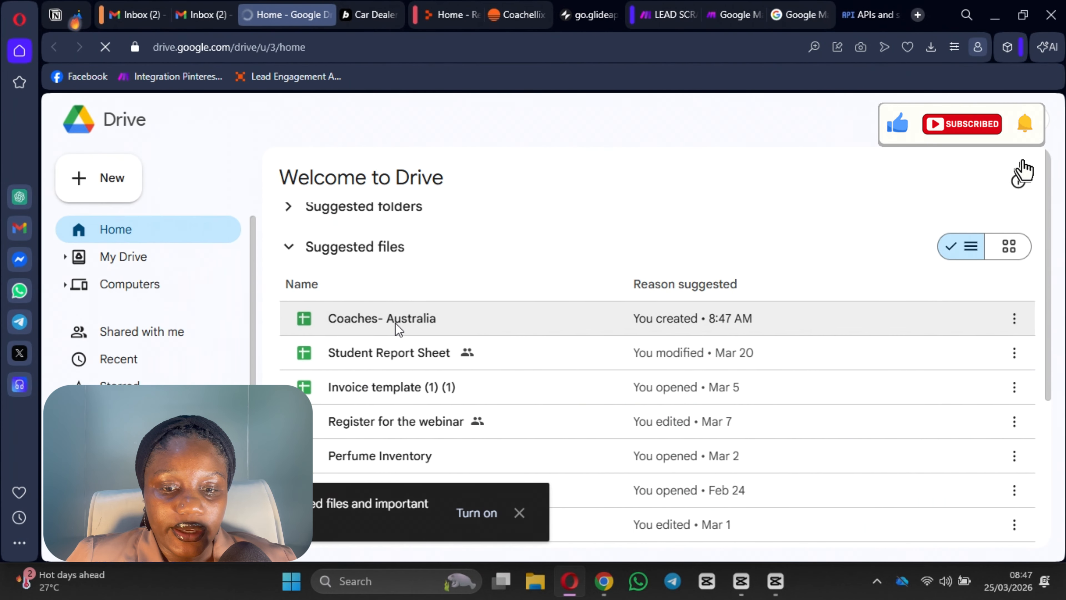
click(398, 329)
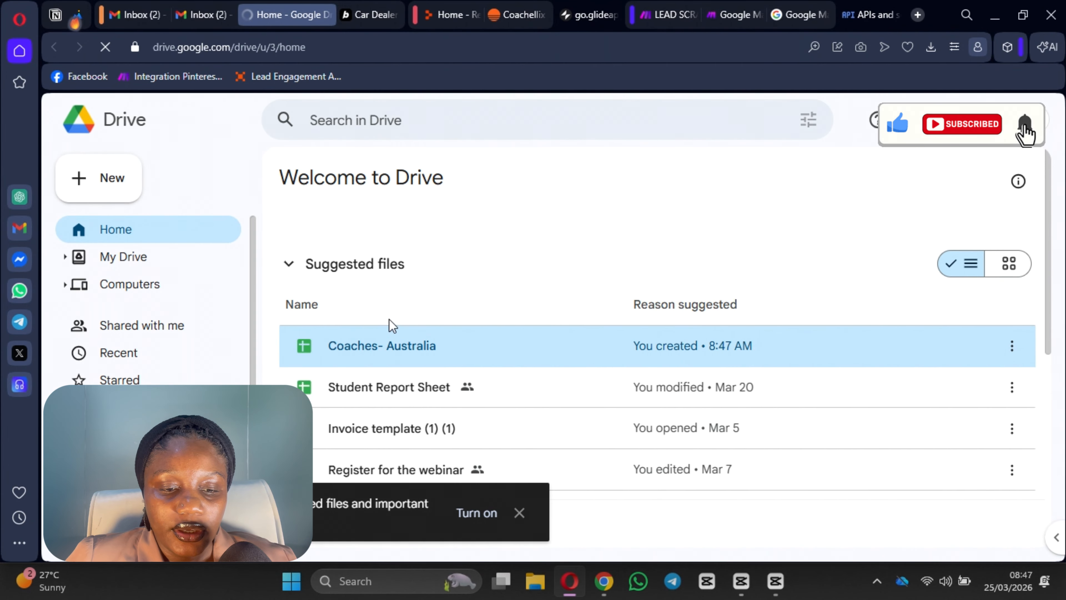
click(519, 513)
double_click(436, 351)
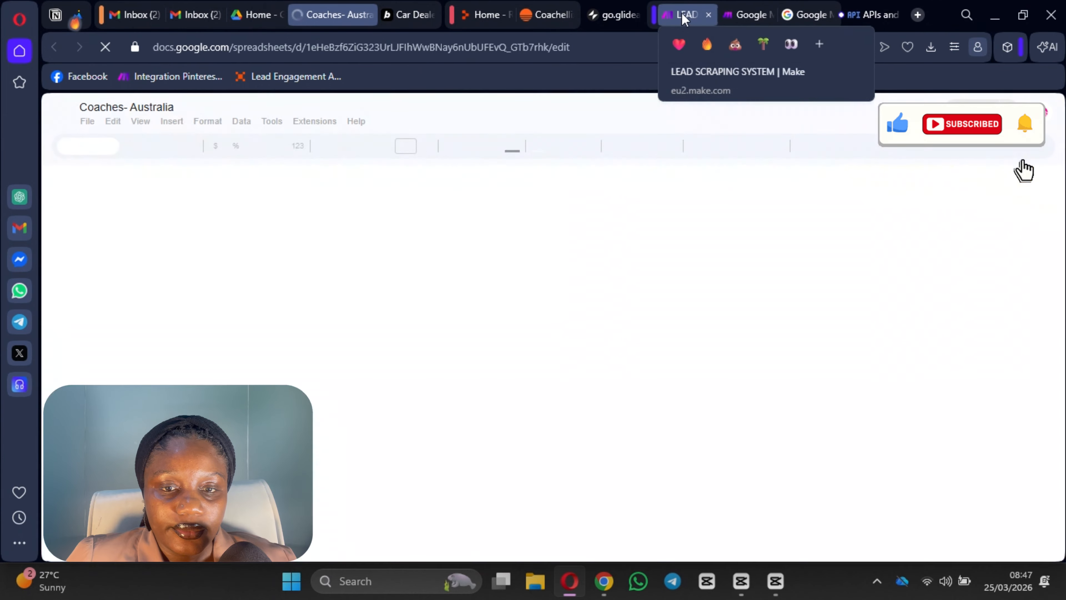
Step: Widen columns C, B and A so emails, websites and business names read in full
click(685, 15)
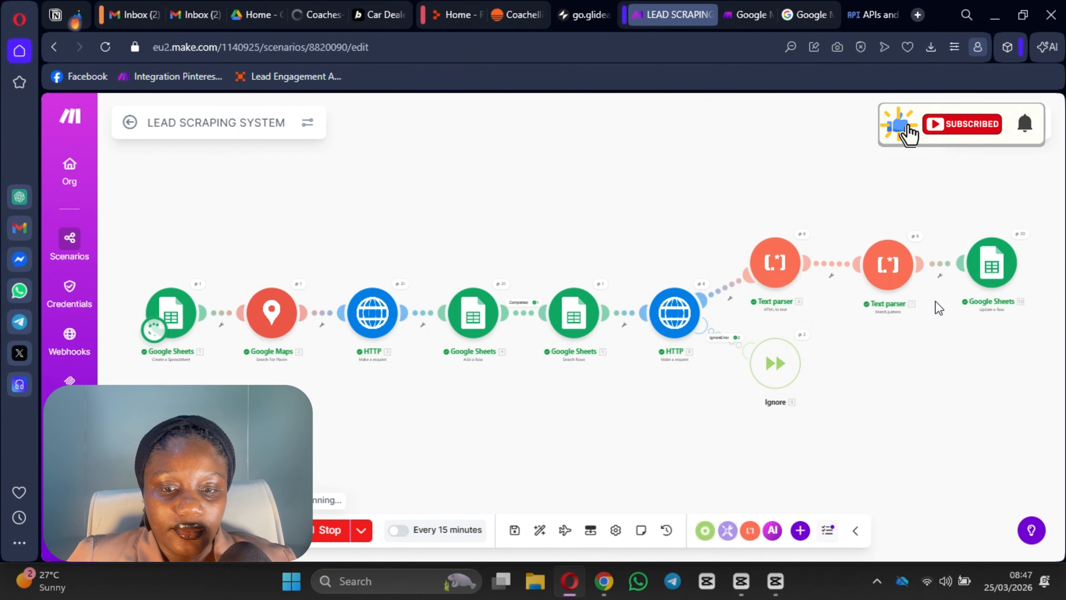
click(318, 14)
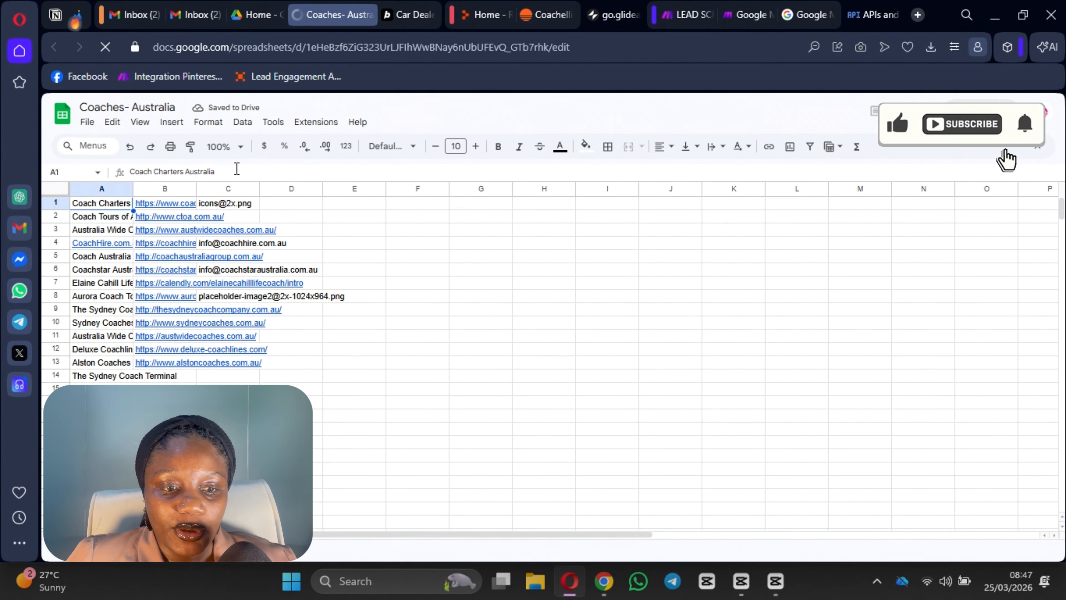
drag(260, 189, 490, 201)
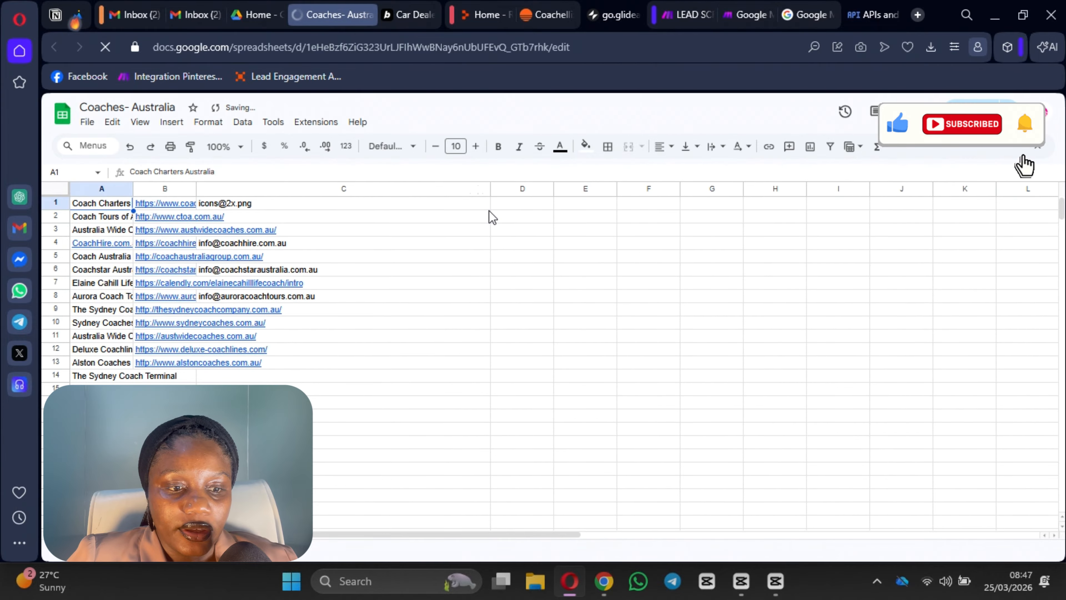
drag(196, 187, 421, 250)
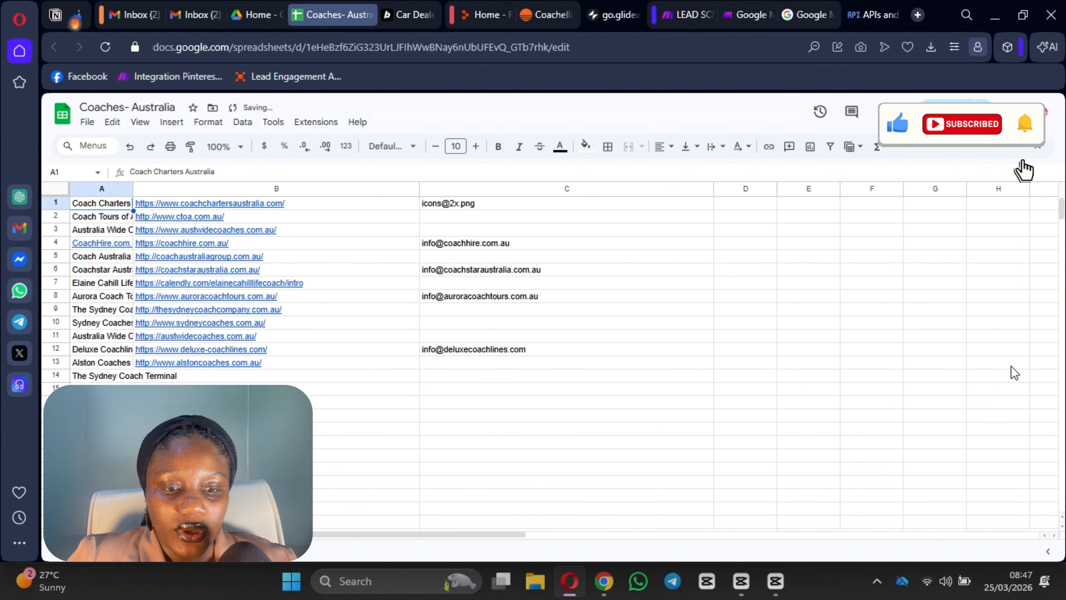
scroll(545, 369, down, 5)
scroll(562, 378, up, 5)
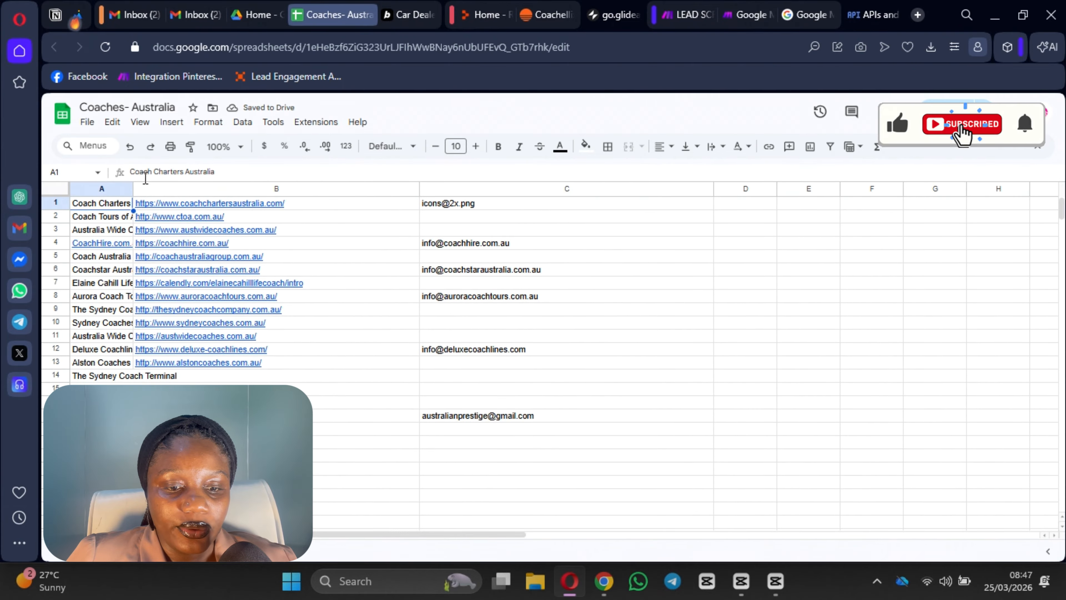
click(136, 190)
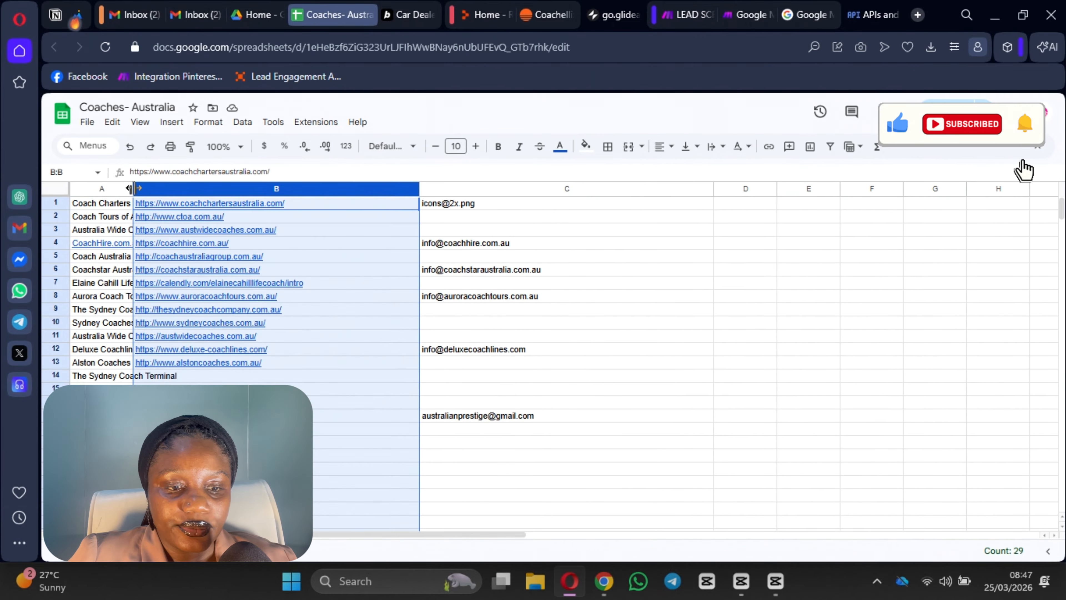
drag(134, 189, 223, 211)
Step: Clear the selection and scroll through the sheet to review the scraped emails
click(878, 289)
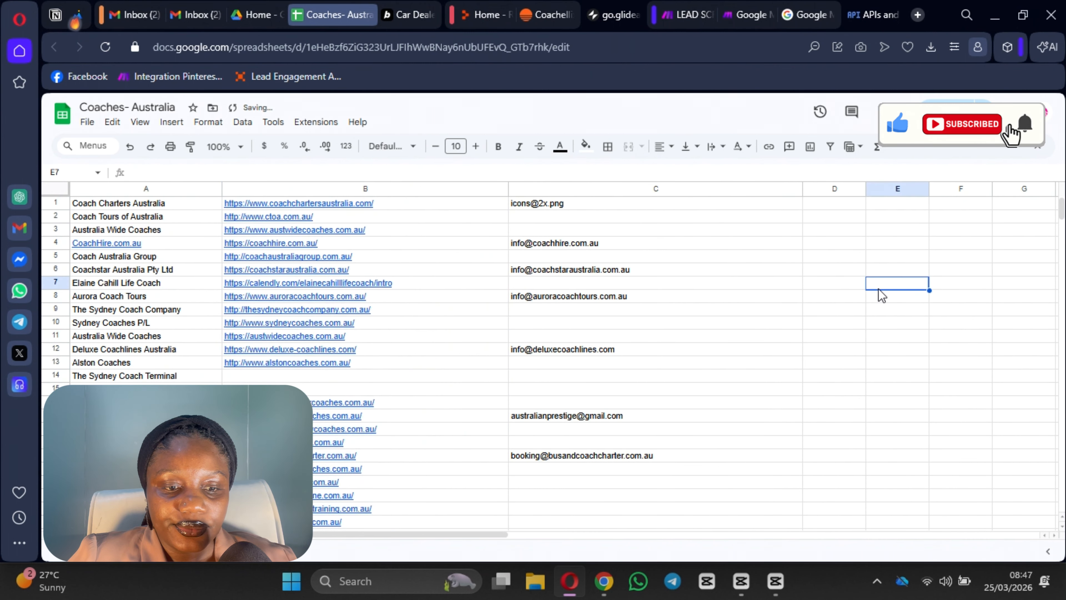
scroll(655, 377, down, 4)
scroll(681, 349, up, 4)
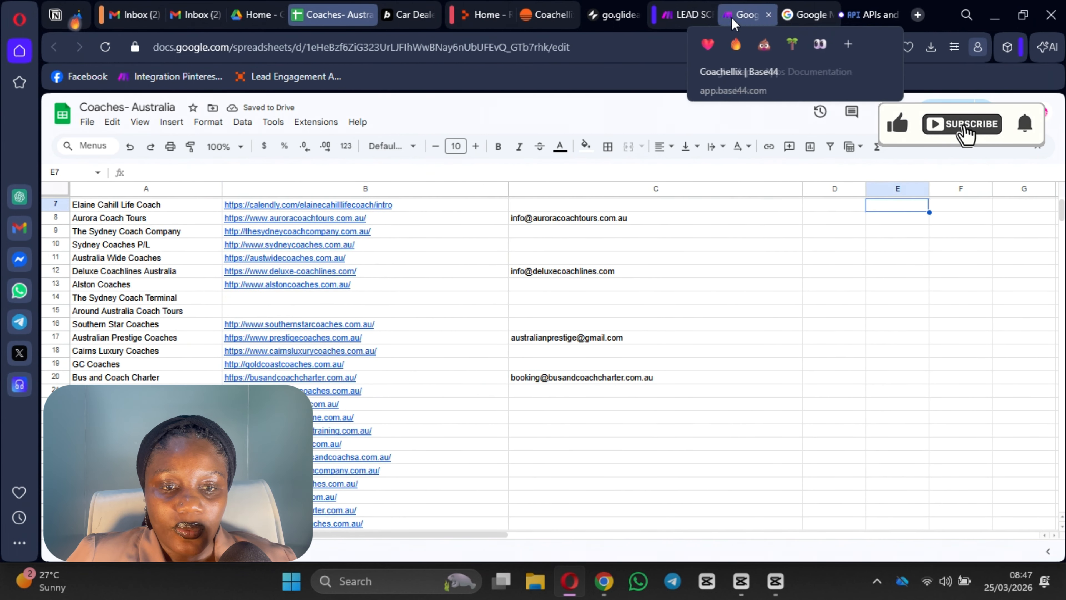
click(694, 14)
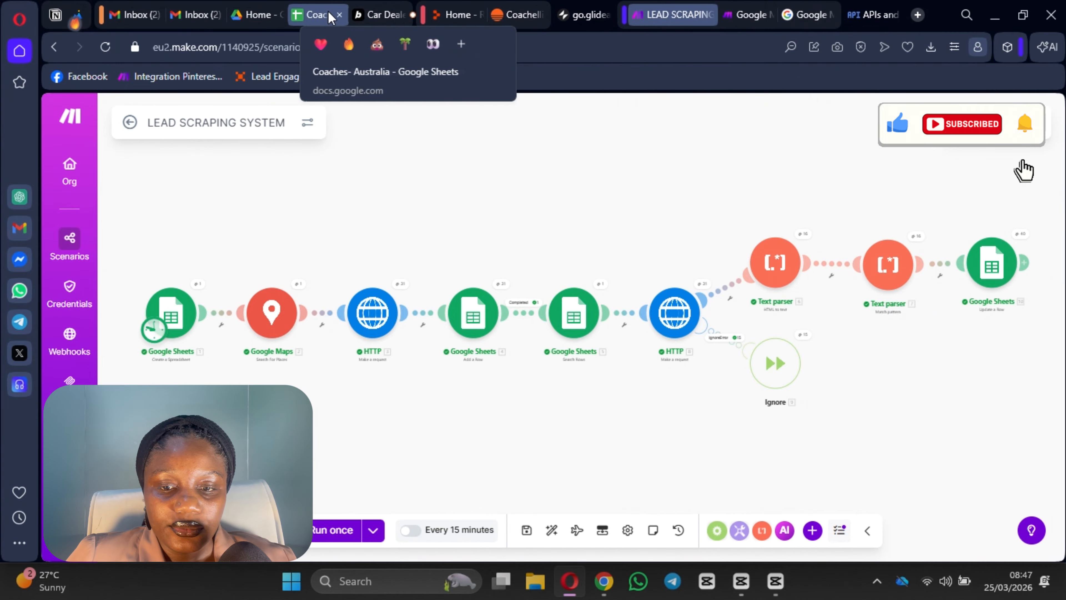
click(317, 14)
scroll(650, 399, up, 2)
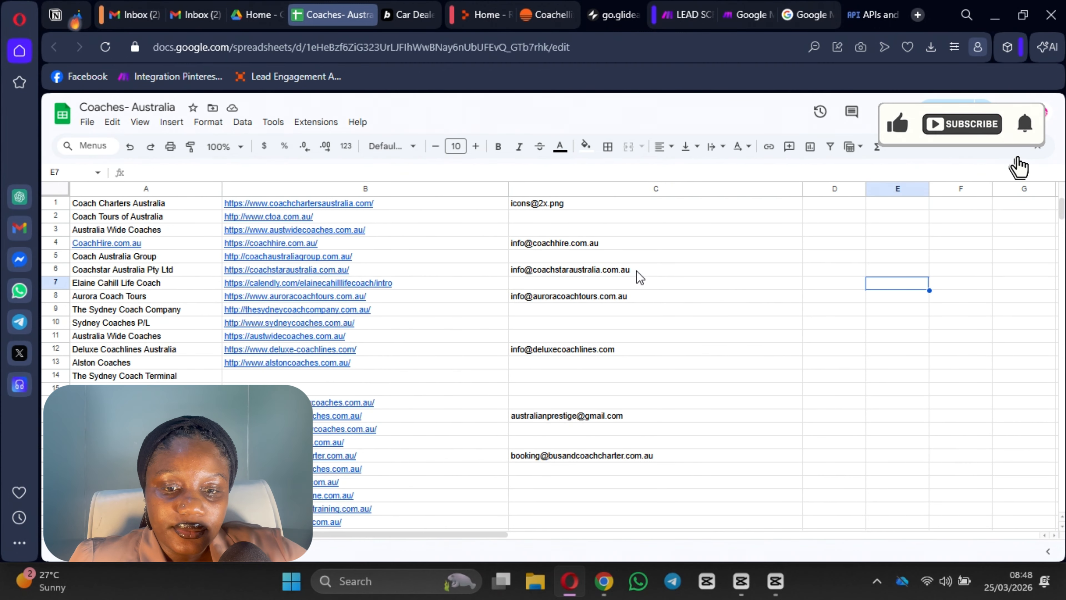
scroll(675, 369, down, 2)
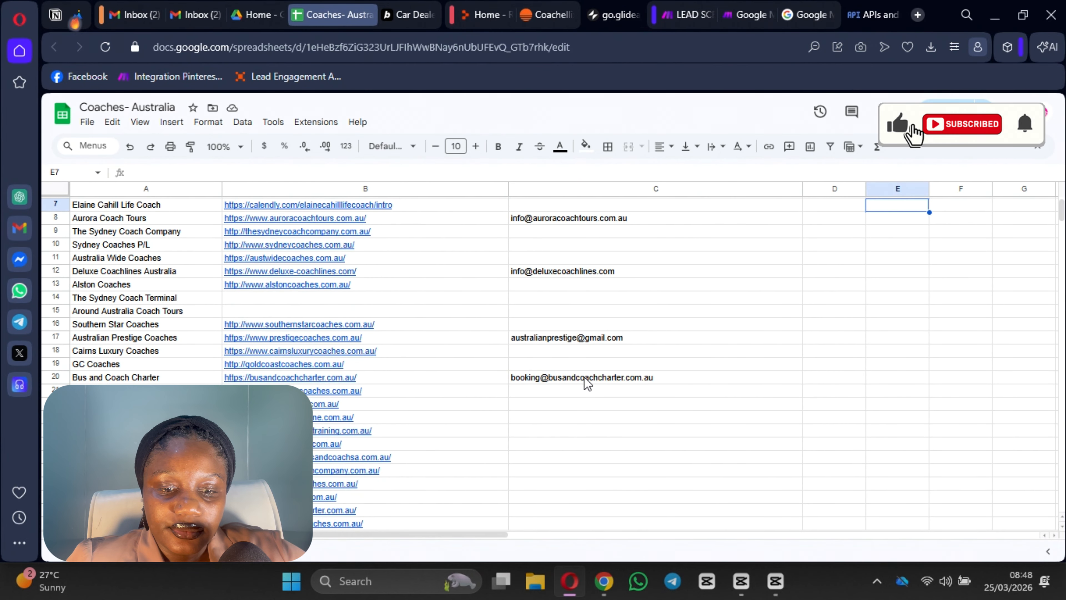
scroll(602, 396, down, 4)
scroll(601, 395, up, 4)
scroll(676, 413, down, 2)
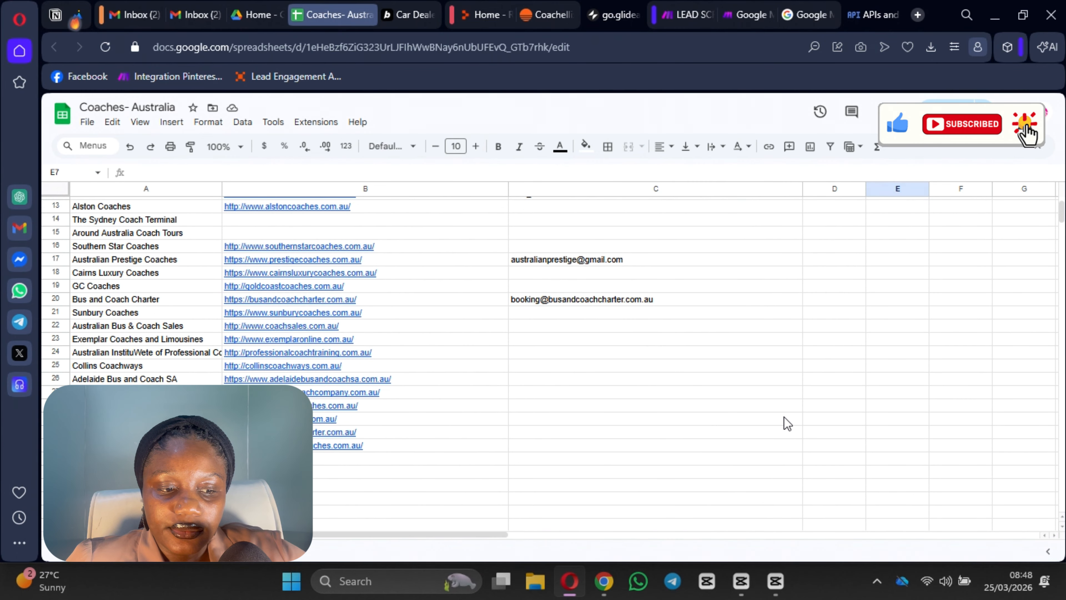
scroll(755, 415, up, 4)
click(680, 16)
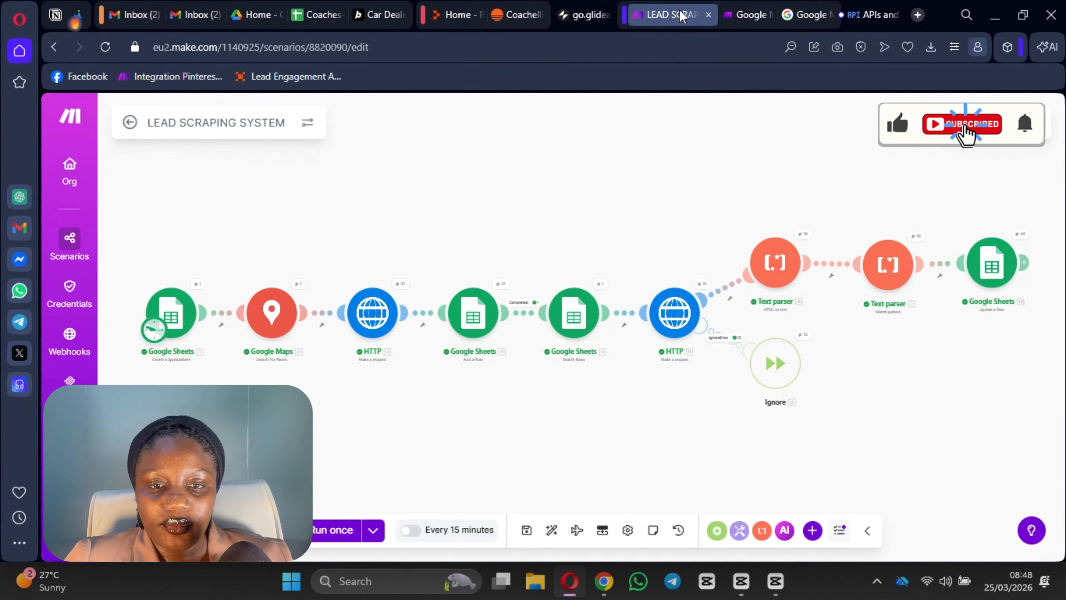
click(313, 16)
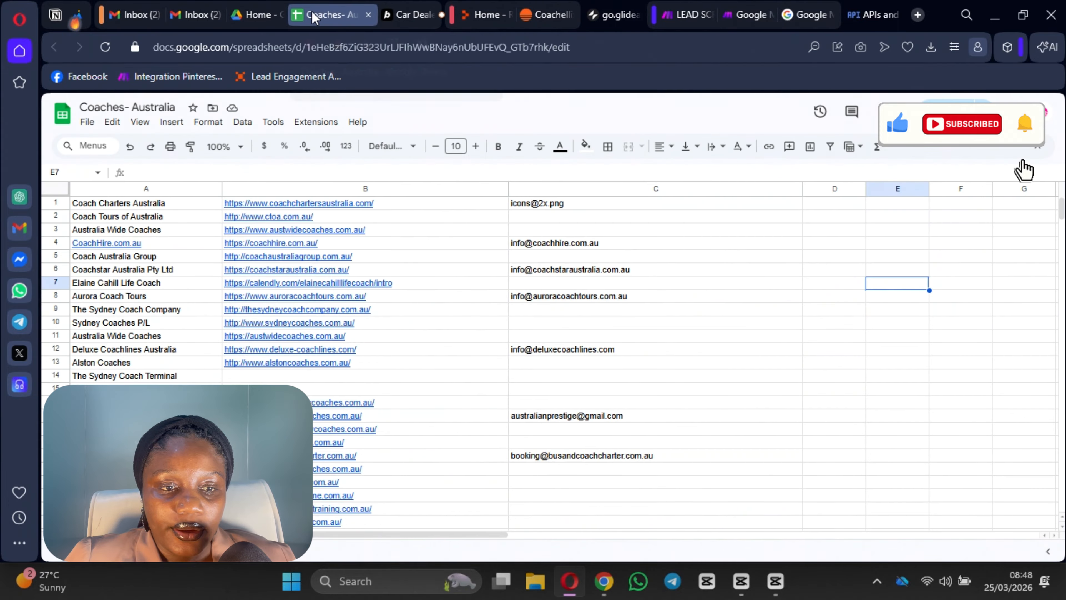
scroll(588, 420, down, 4)
scroll(605, 407, up, 4)
drag(589, 324, 821, 340)
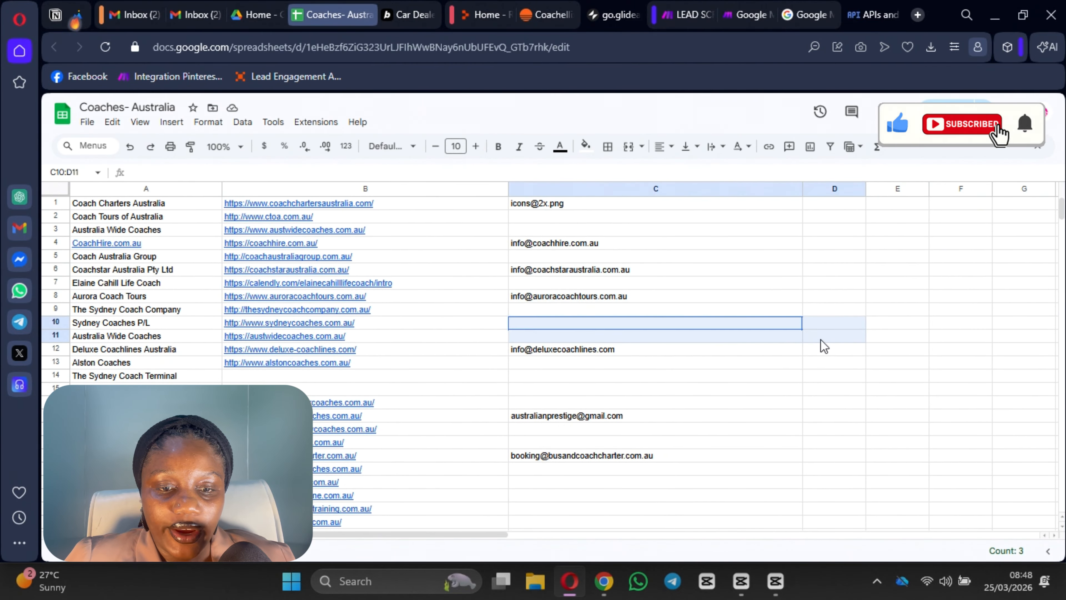
scroll(824, 345, down, 5)
scroll(307, 329, up, 5)
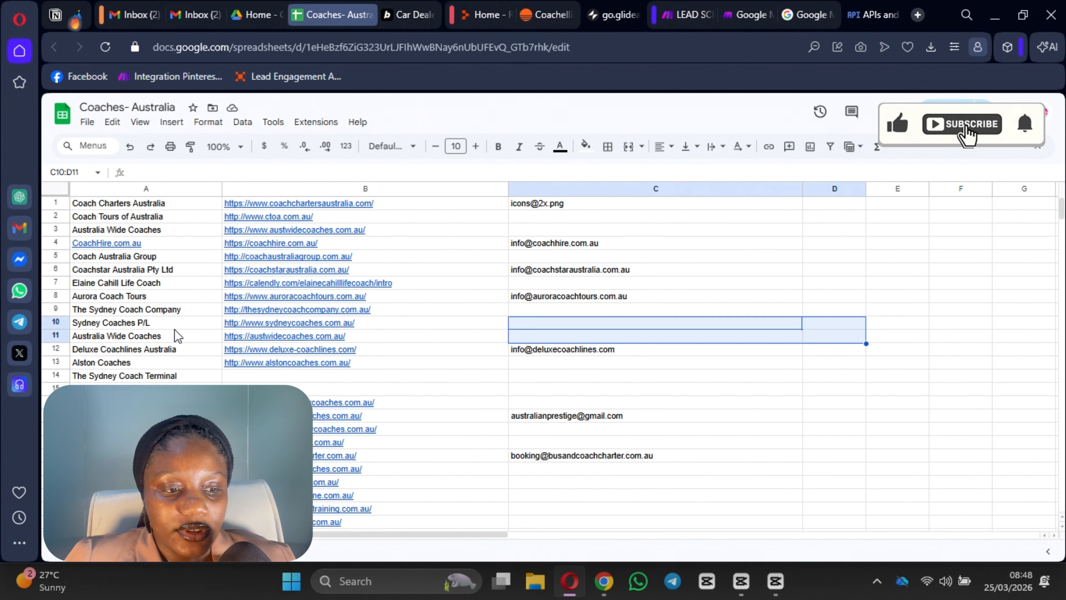
scroll(352, 334, down, 7)
scroll(298, 350, up, 5)
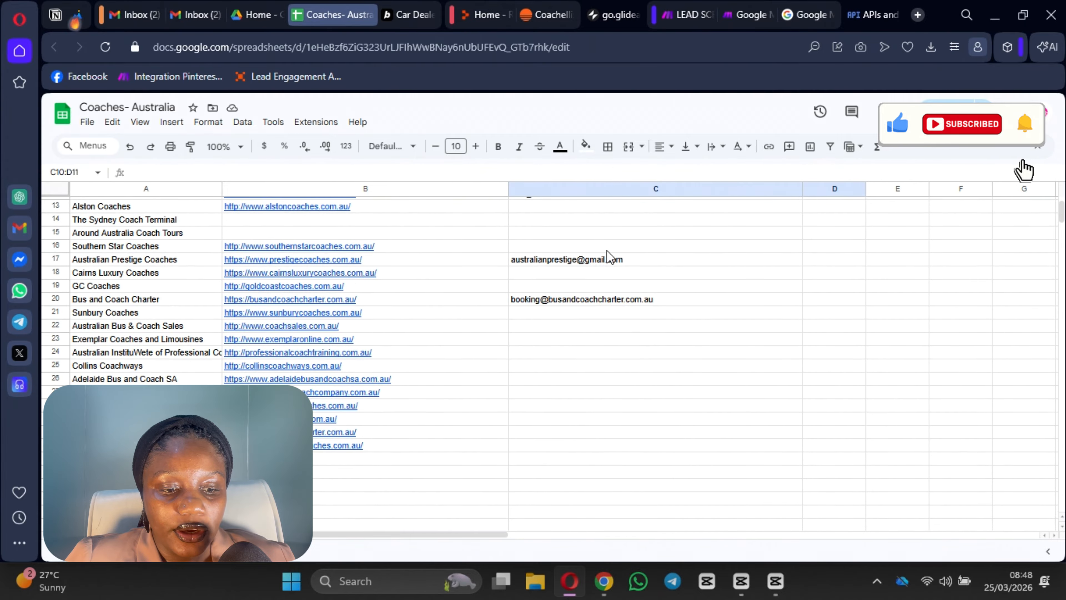
click(674, 340)
click(667, 13)
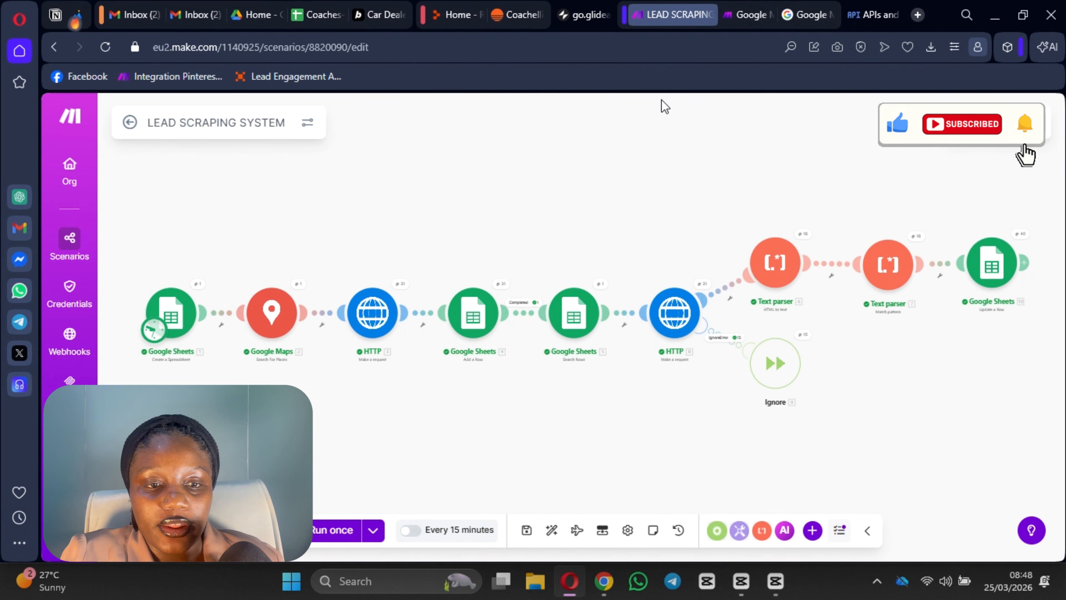
click(308, 8)
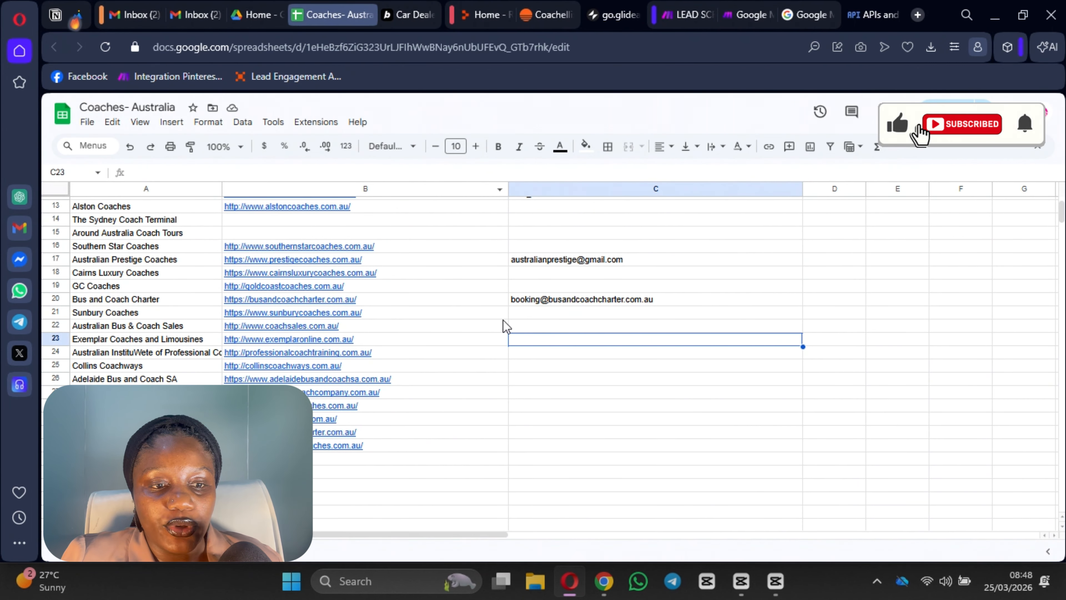
mouse_move(329, 254)
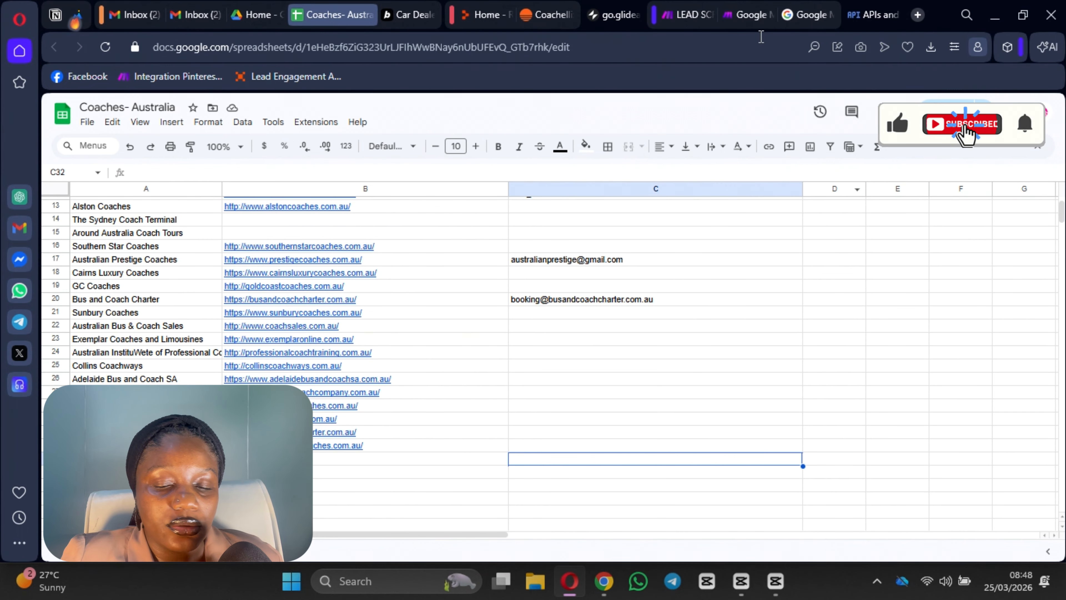
click(688, 15)
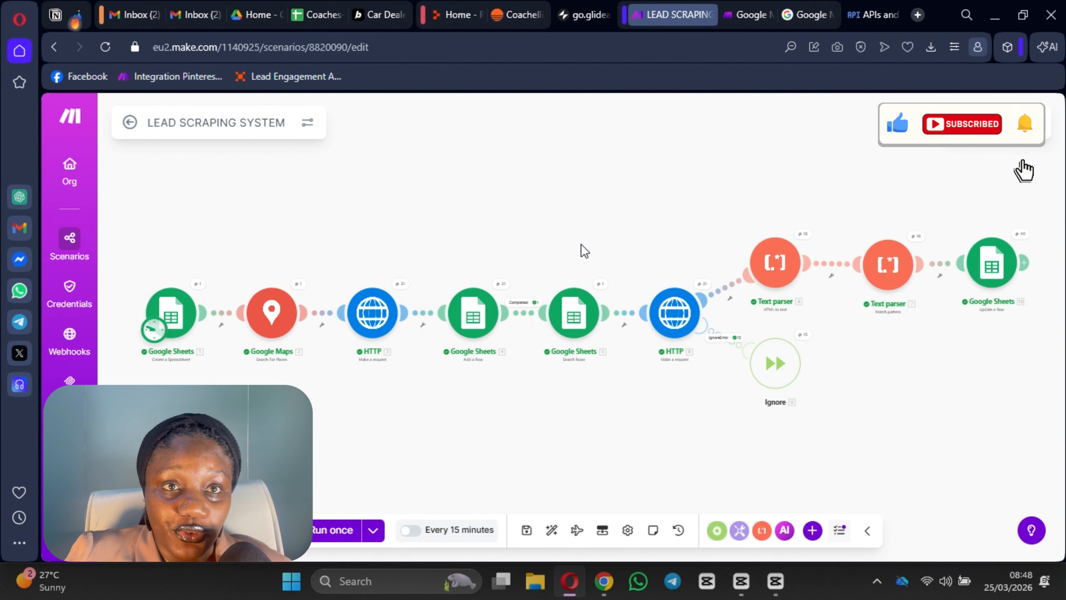